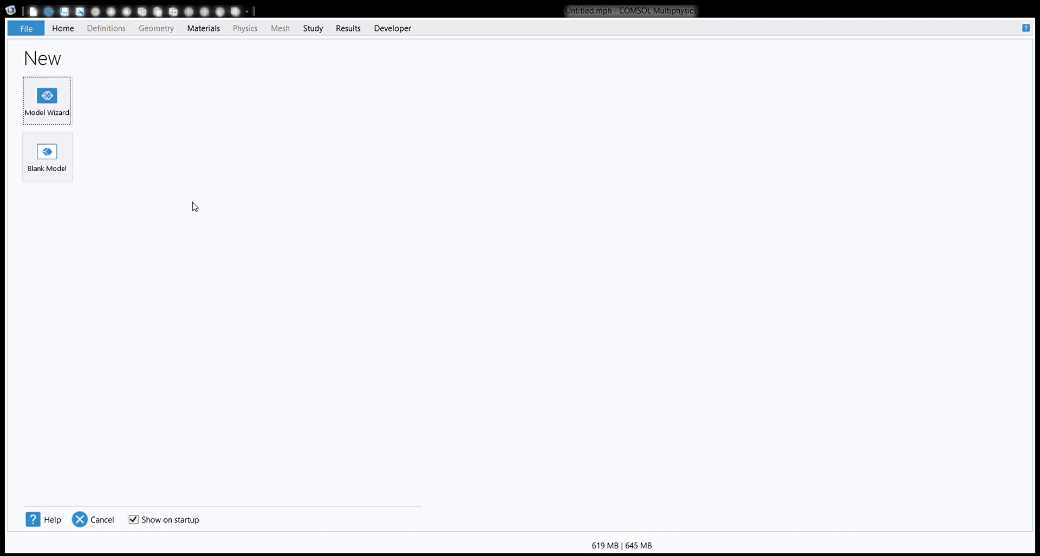
- Start a new model with the Model Wizard and choose the 3D space dimension
click(18, 29)
click(43, 101)
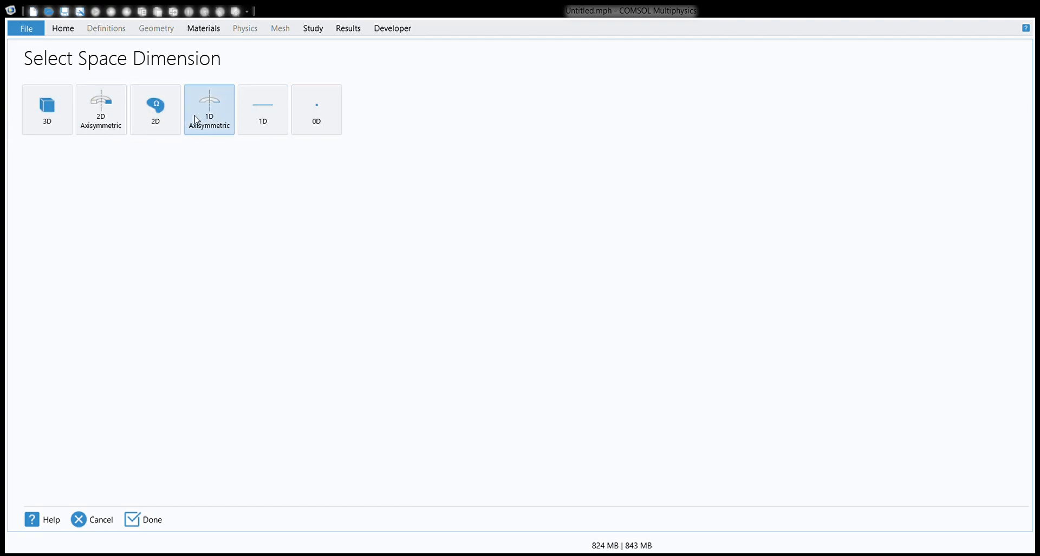
click(37, 123)
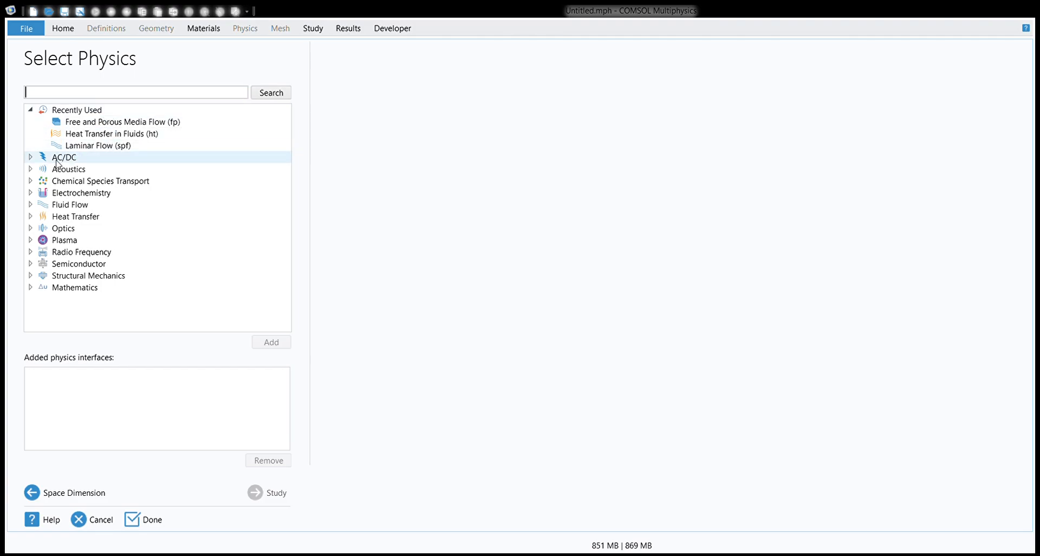
- Add the Free and Porous Media Flow (fp) interface from the Porous Media and Subsurface Flow branch of Fluid Flow
click(31, 204)
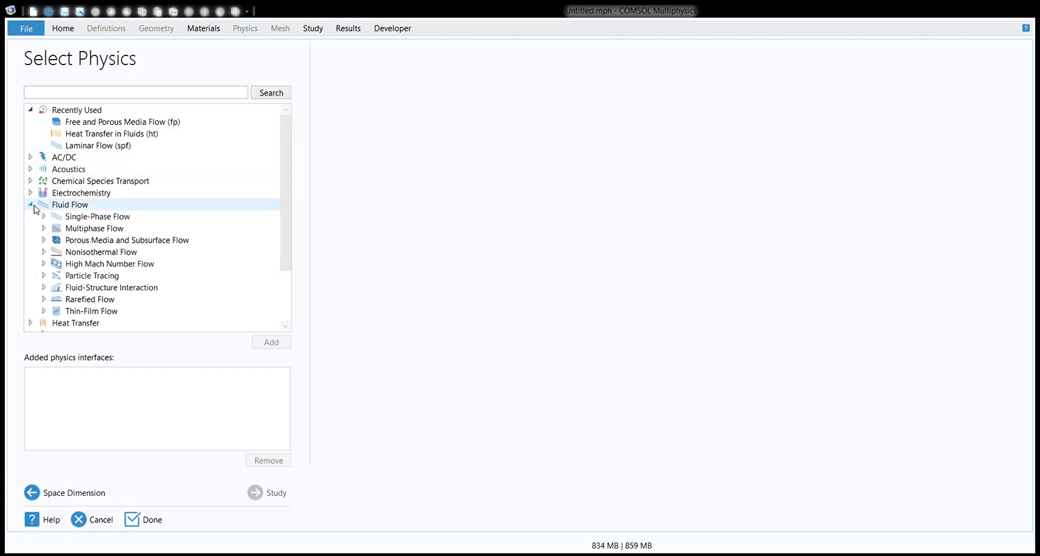
click(64, 206)
scroll(109, 219, down, 2)
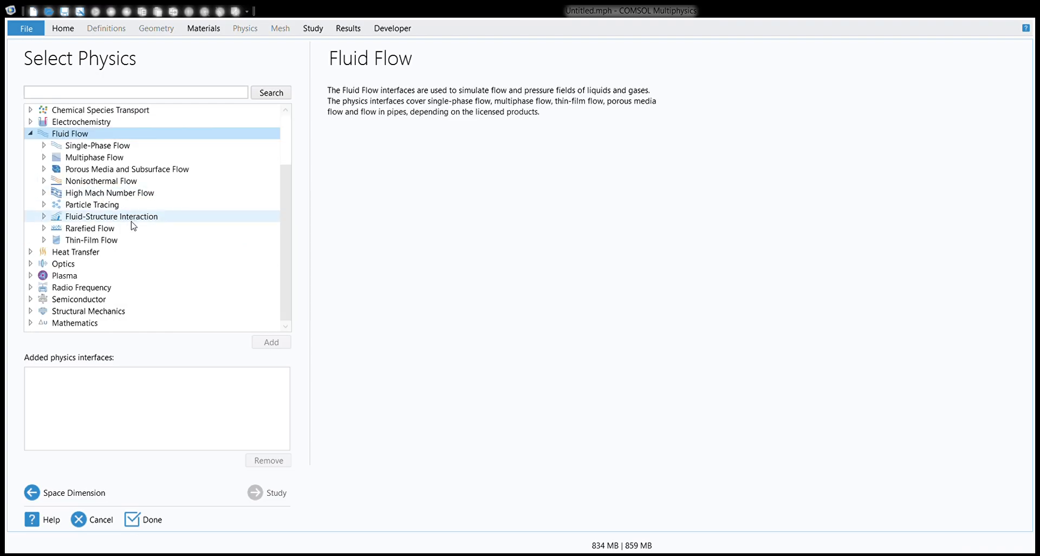
double_click(127, 169)
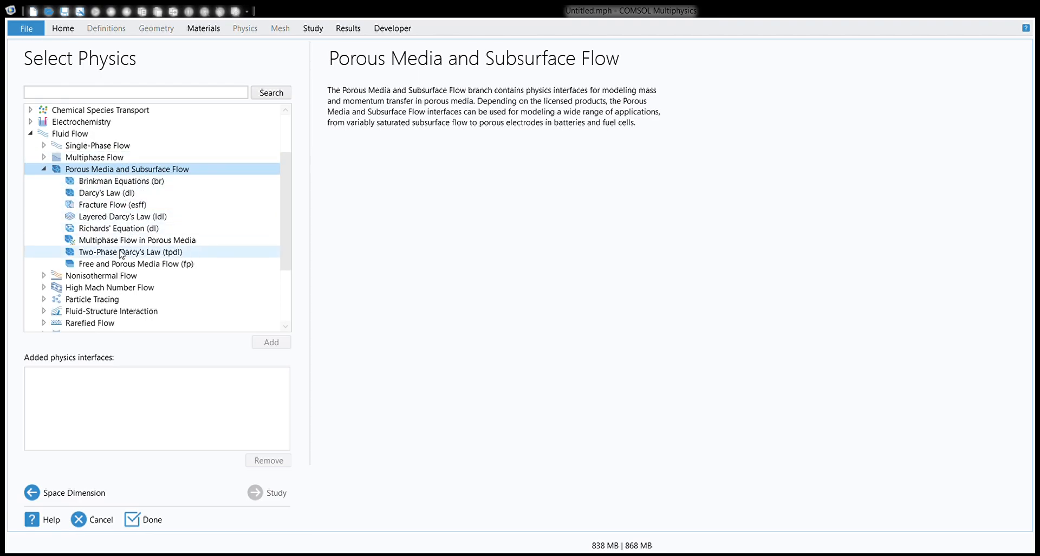
click(141, 263)
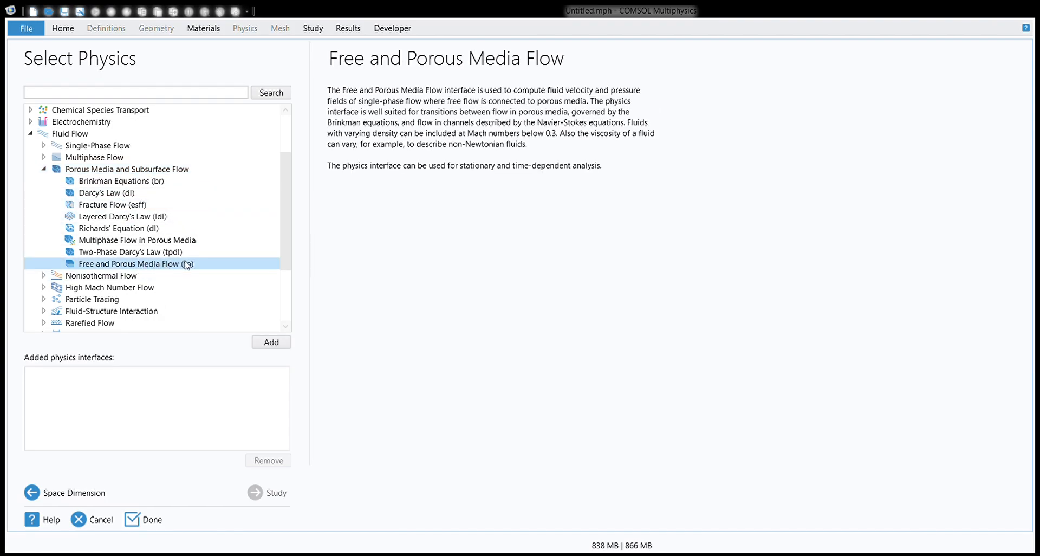
click(272, 342)
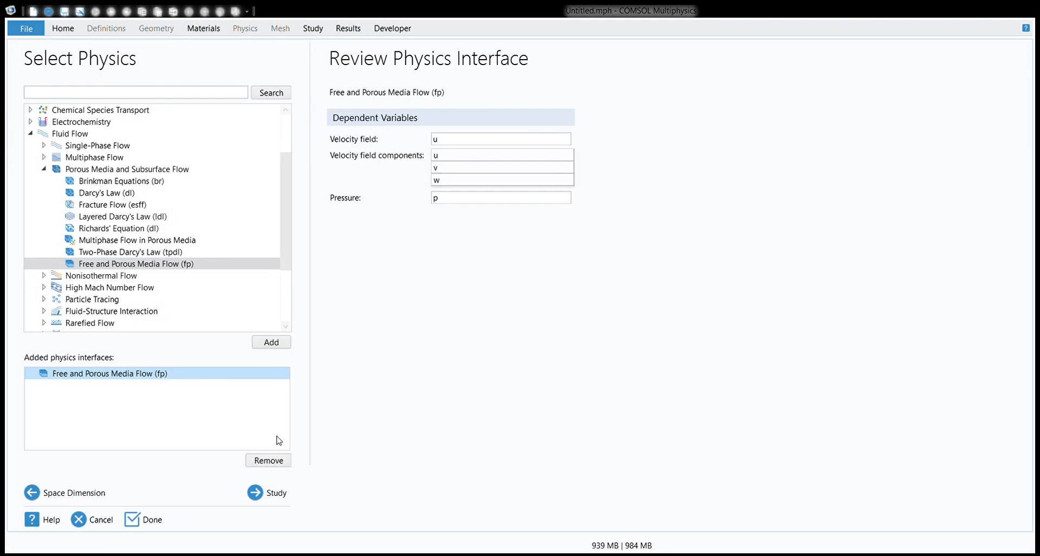
- Choose a Stationary study for the model and complete the wizard
click(277, 495)
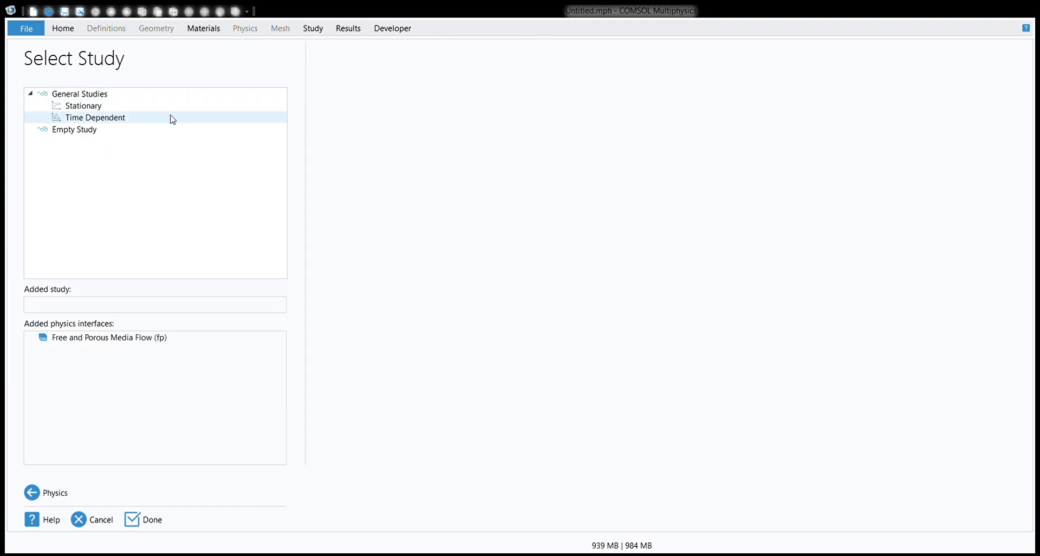
click(101, 109)
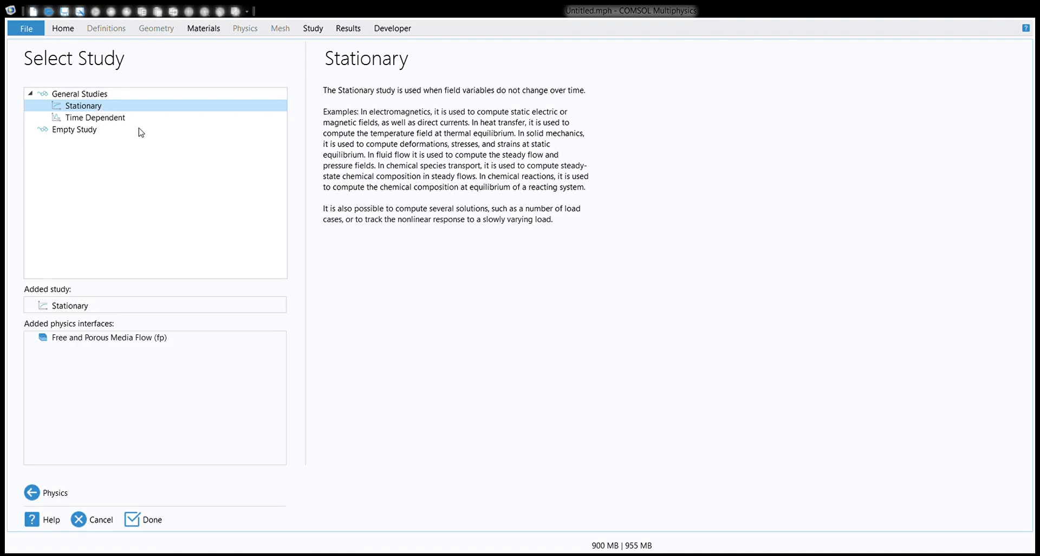
click(162, 521)
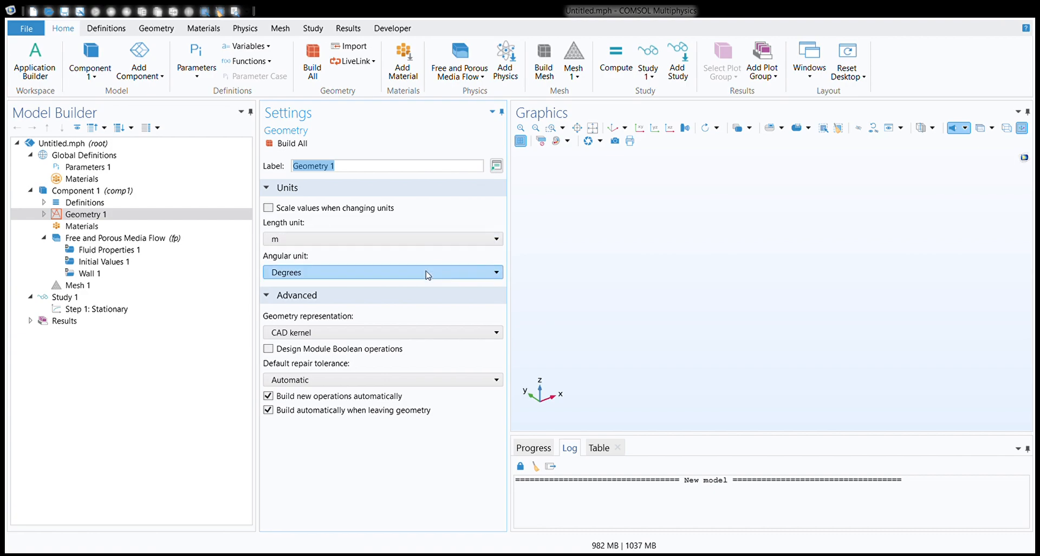
- Set the geometry's length unit to cm
click(420, 244)
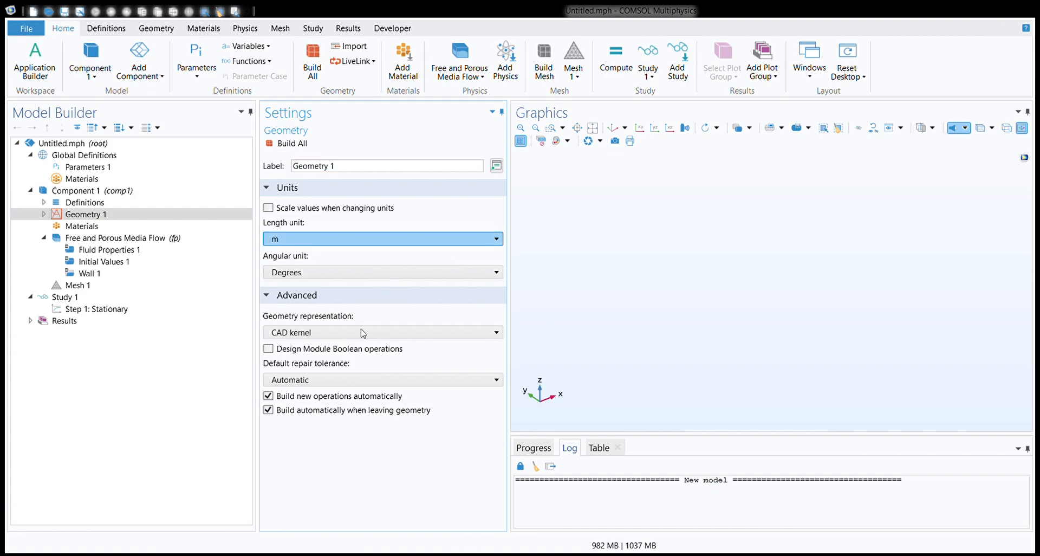
click(348, 293)
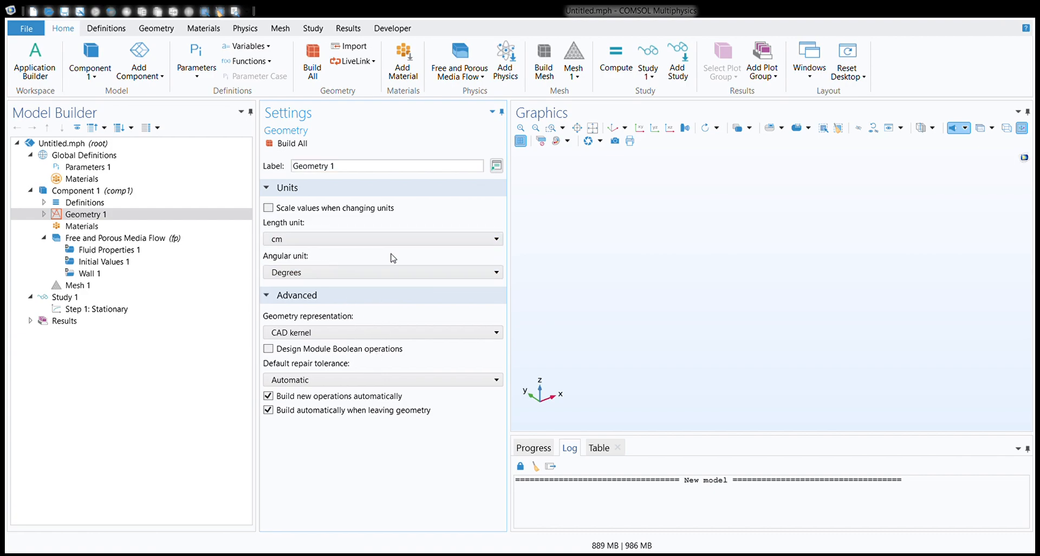
- Create and build a solid cylinder with a radius of 15 cm and a height of 80 cm
click(164, 28)
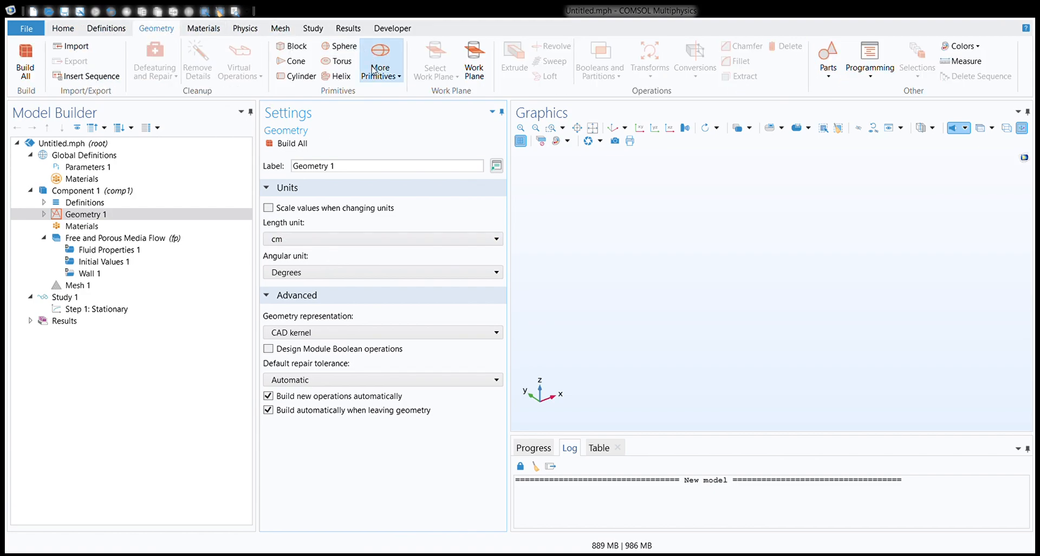
click(298, 77)
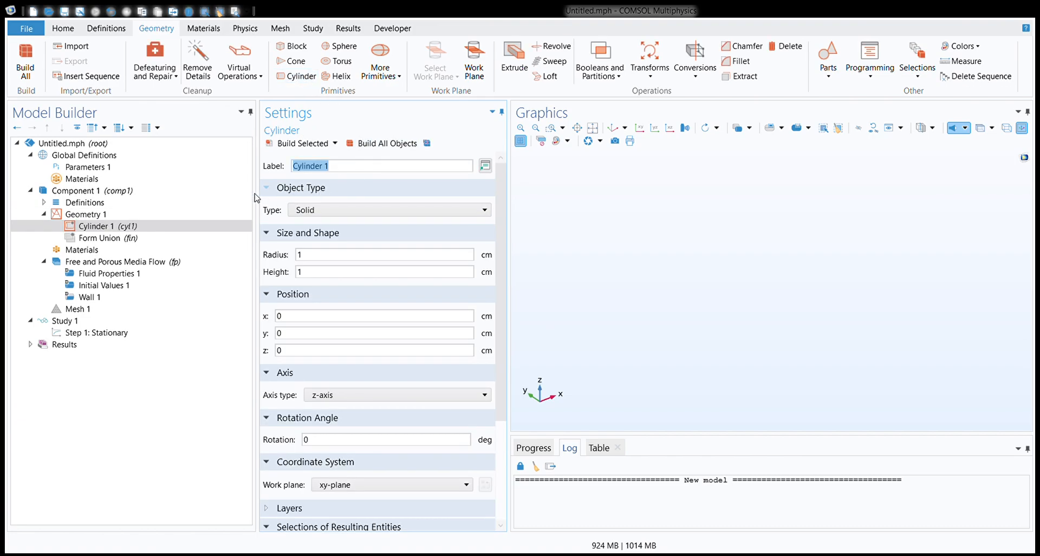
click(136, 227)
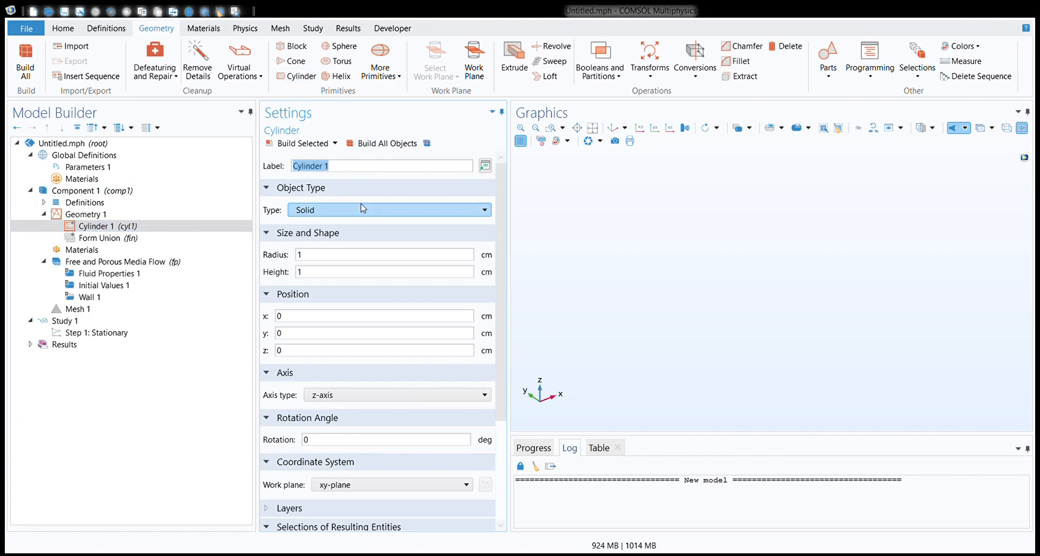
click(361, 256)
double_click(351, 256)
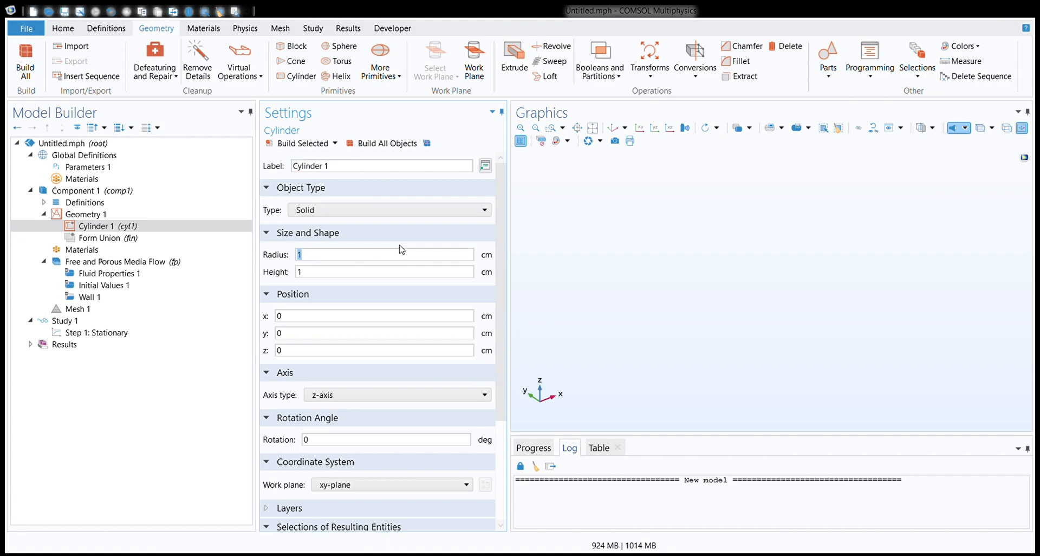
text(15)
double_click(344, 273)
text(80)
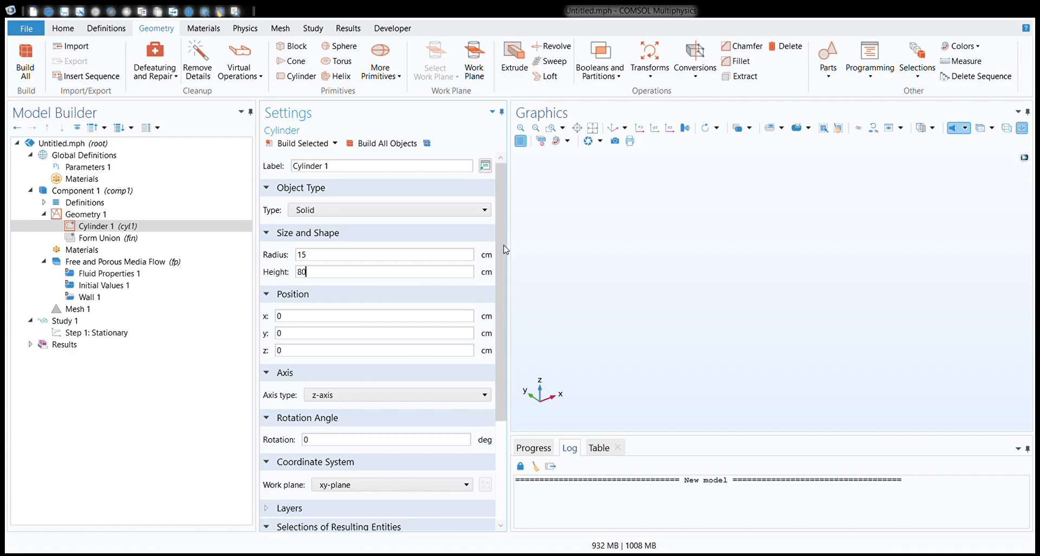
click(388, 145)
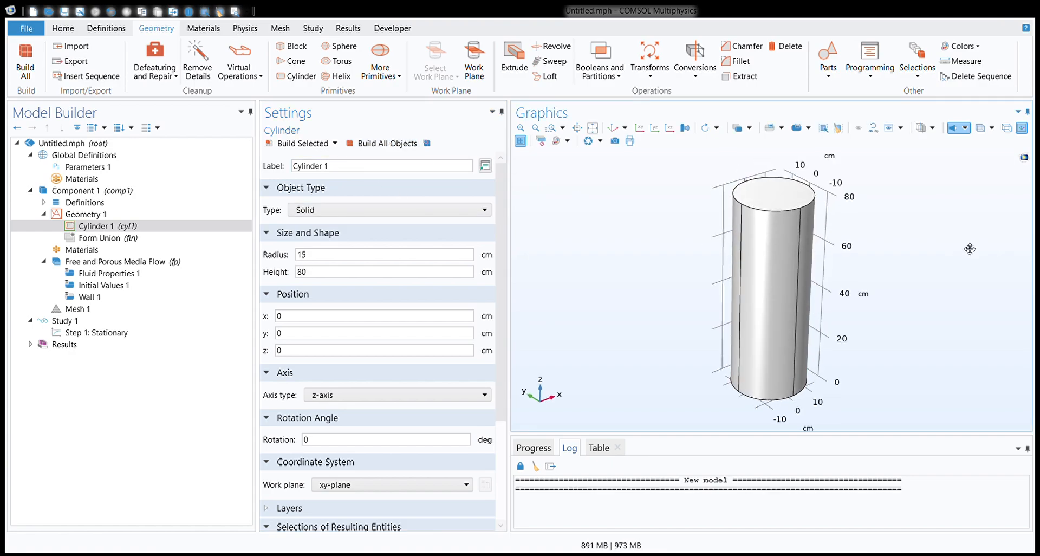
drag(908, 238, 843, 236)
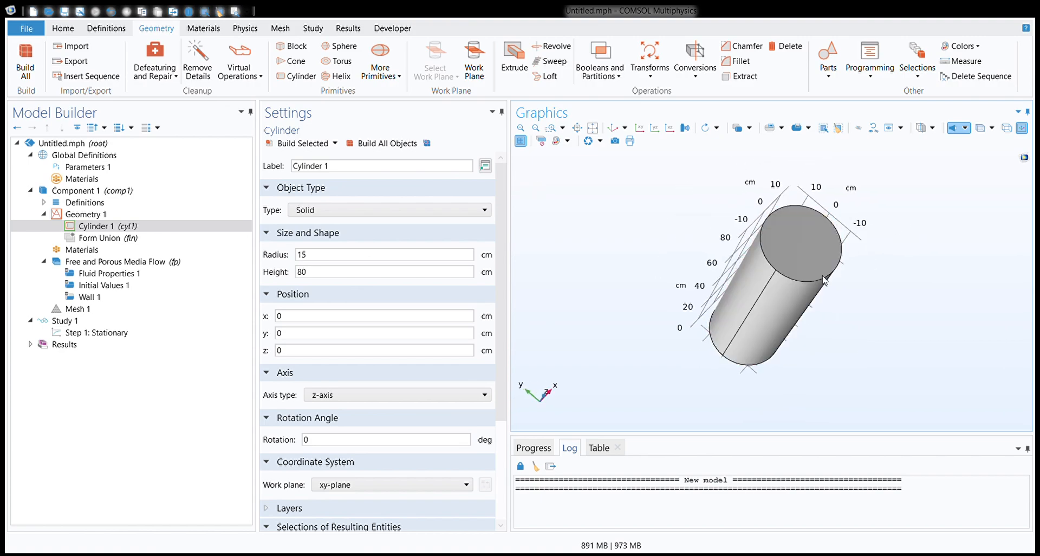
drag(673, 252, 666, 249)
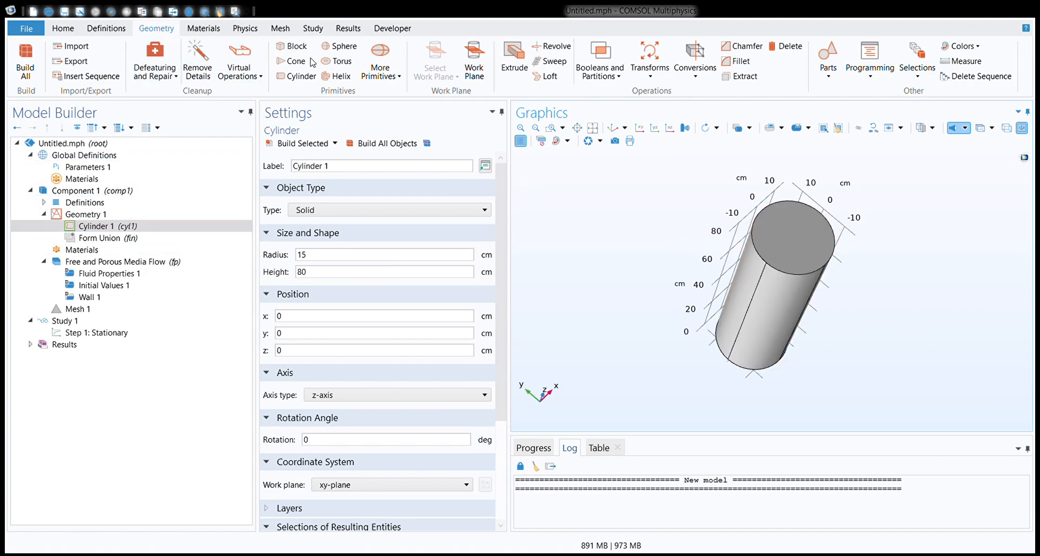
- Add and build a second solid cylinder inside the first, with a radius of 13 cm and a height of 80 cm
click(302, 77)
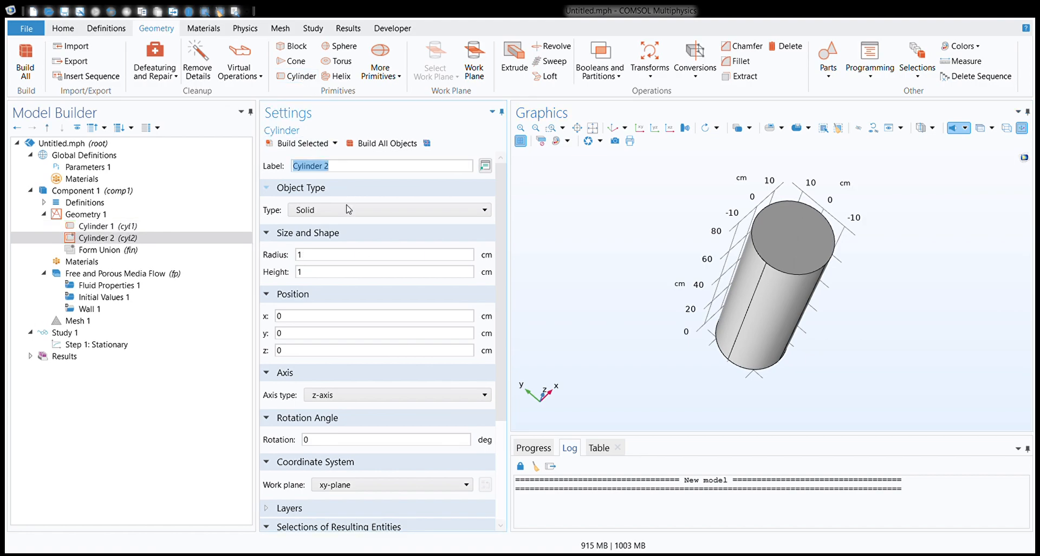
click(334, 255)
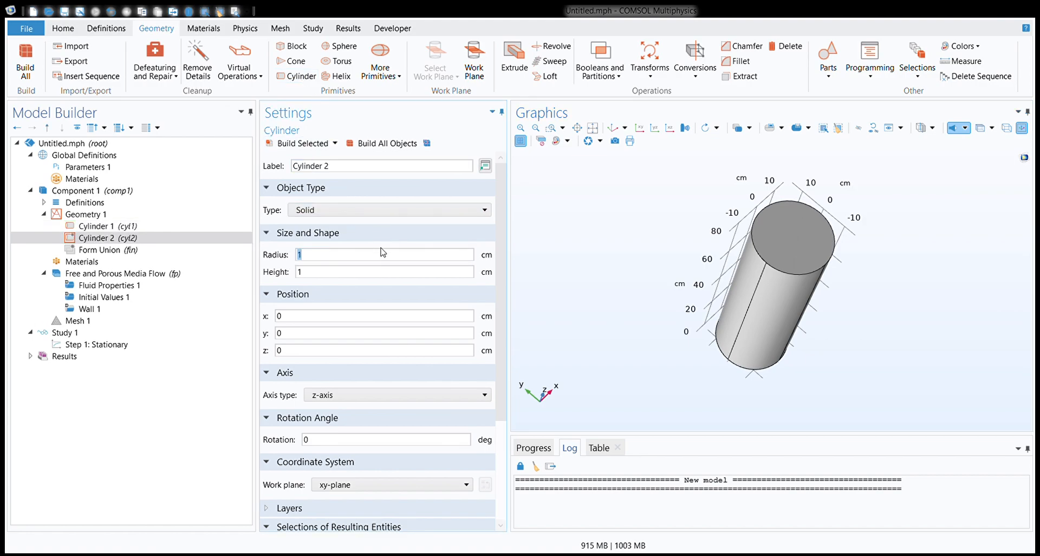
key(Tab)
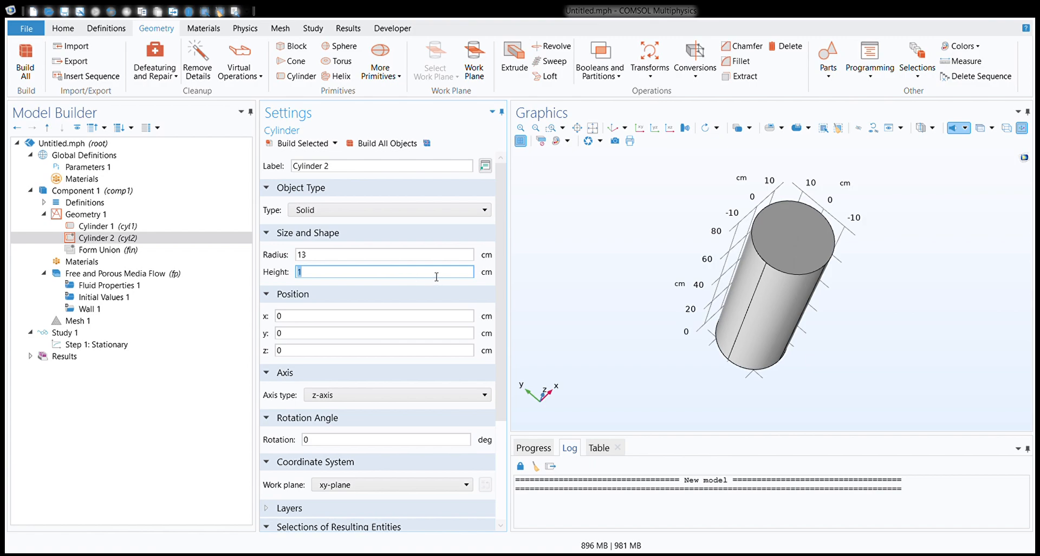
text(80)
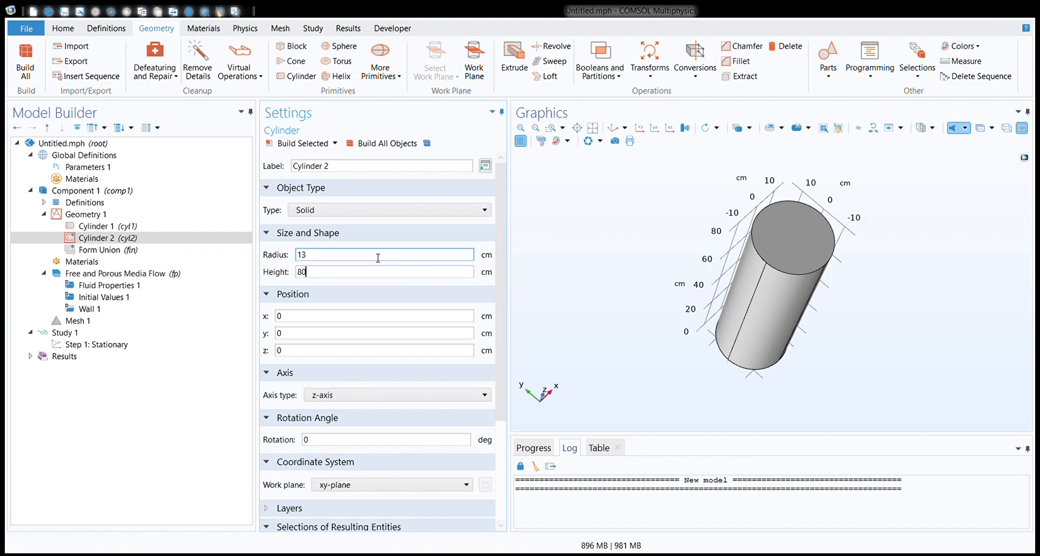
click(378, 145)
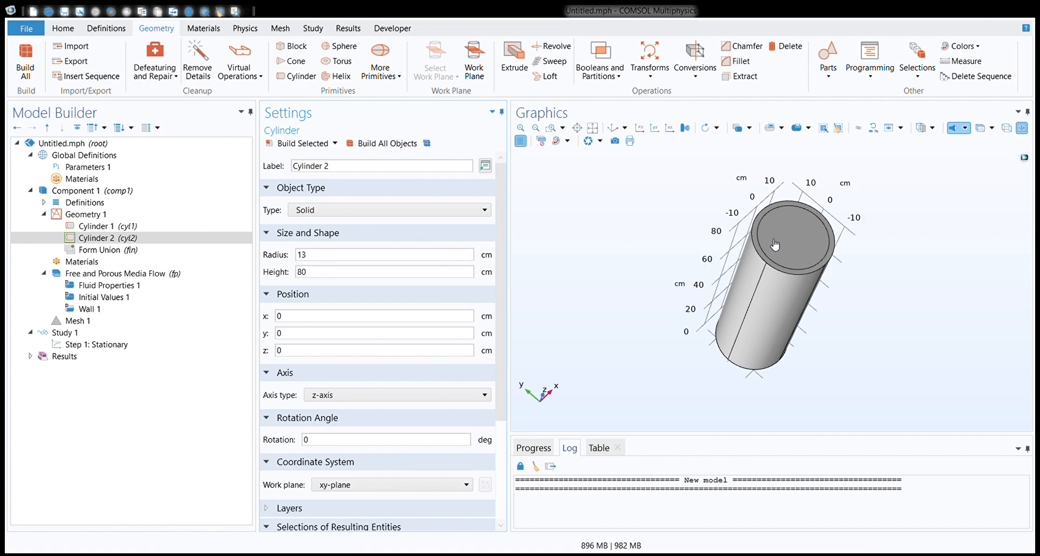
drag(906, 276, 838, 277)
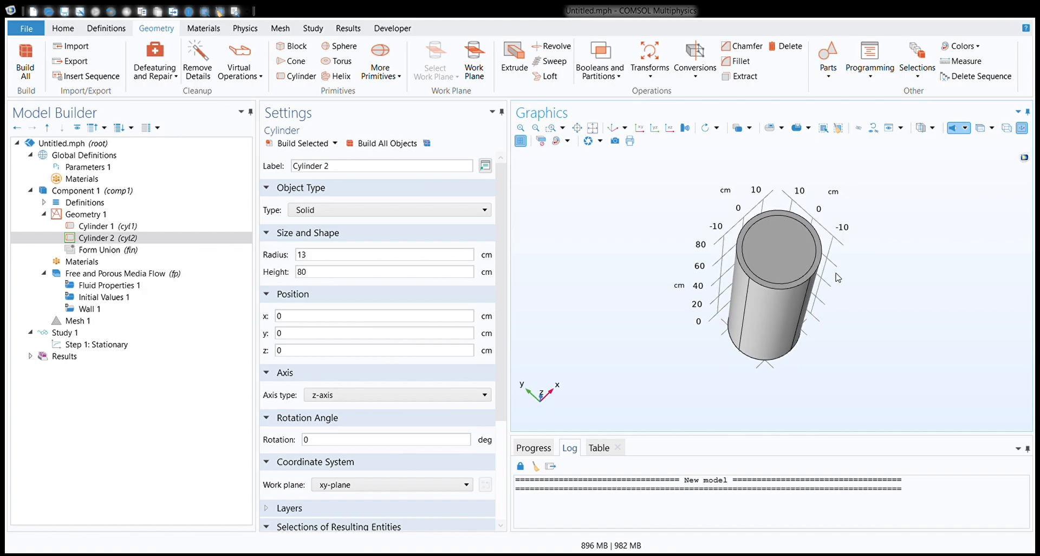
scroll(765, 244, up, 5)
right_drag(703, 195, 636, 167)
click(547, 132)
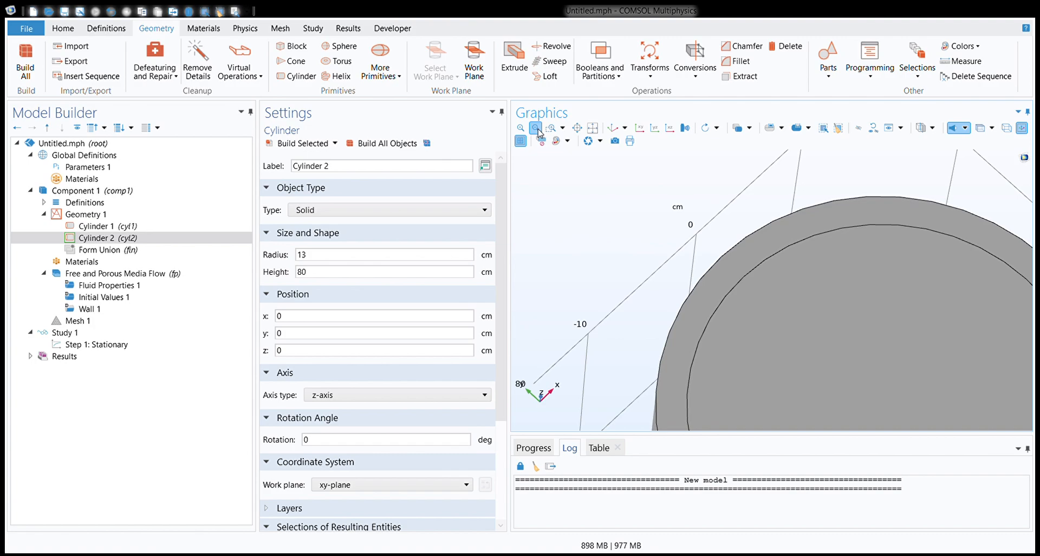
drag(690, 234, 633, 213)
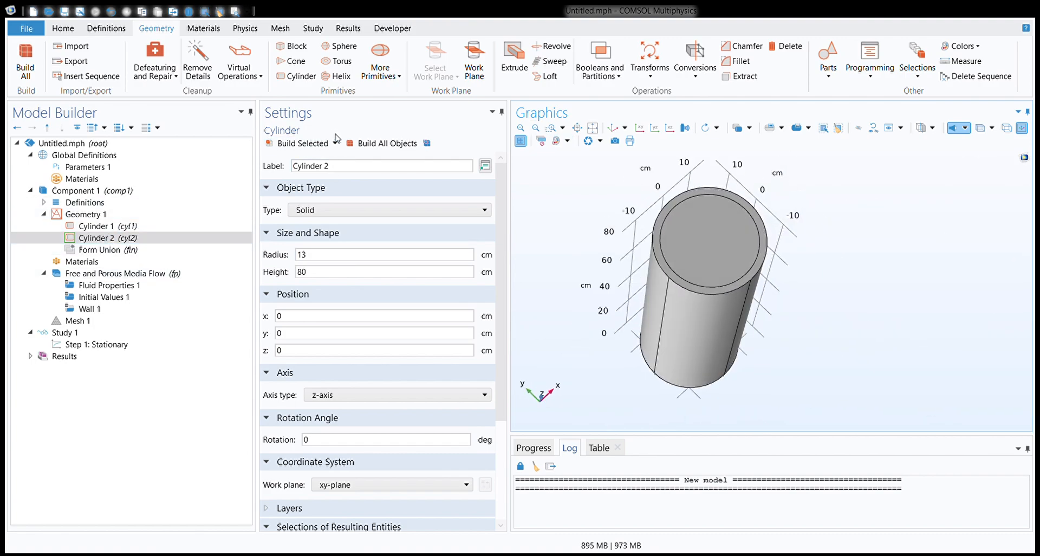
- Subtract the 13 cm radius cylinder from the 15 cm radius cylinder with a Difference operation to form a hollow pipe
click(617, 77)
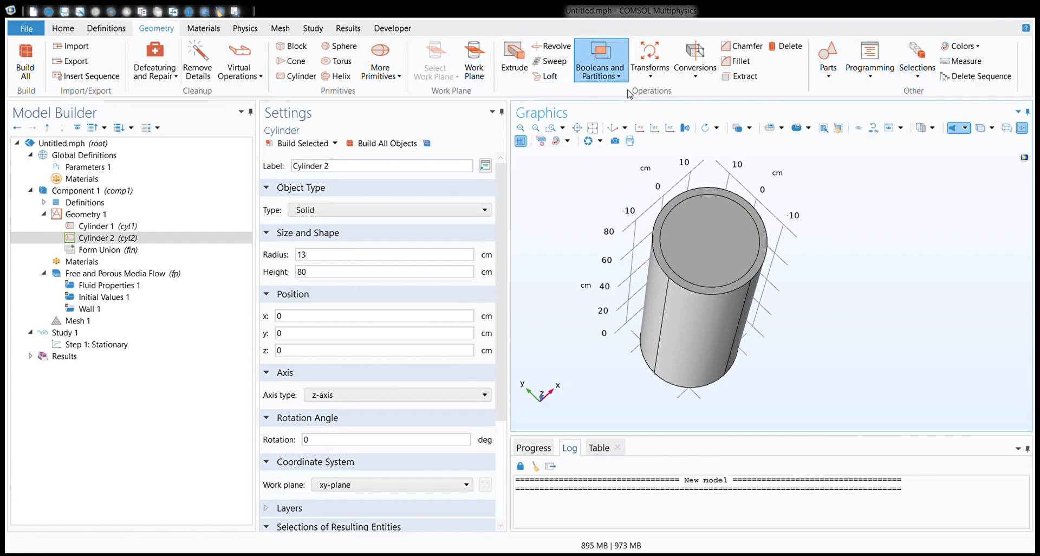
click(618, 125)
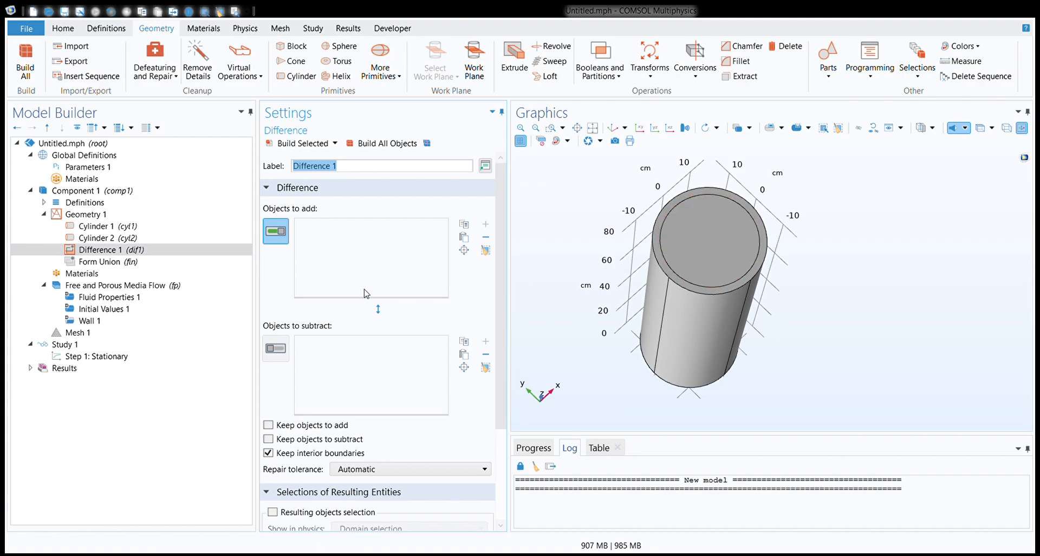
click(666, 272)
click(276, 349)
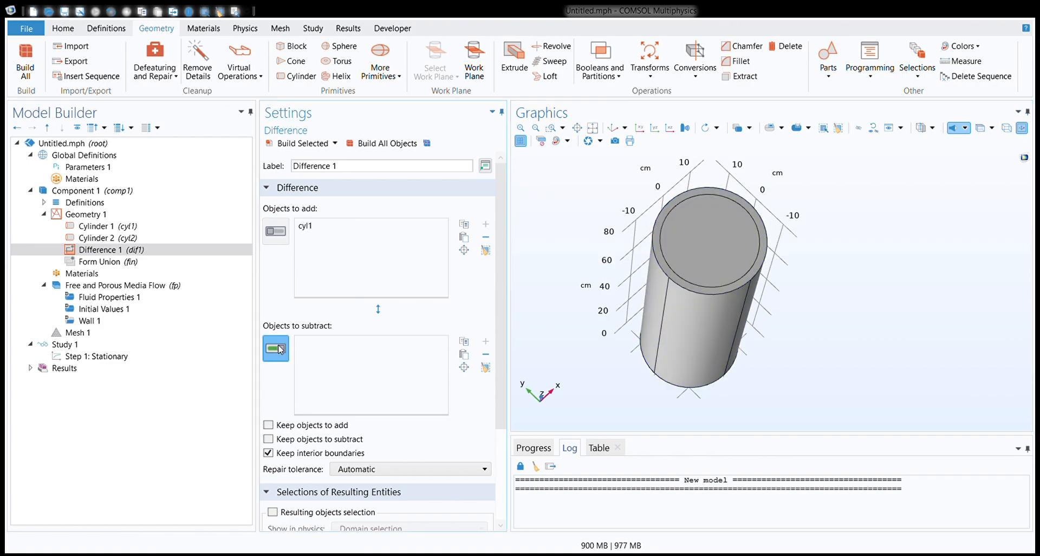
click(729, 234)
click(382, 143)
drag(584, 277, 603, 304)
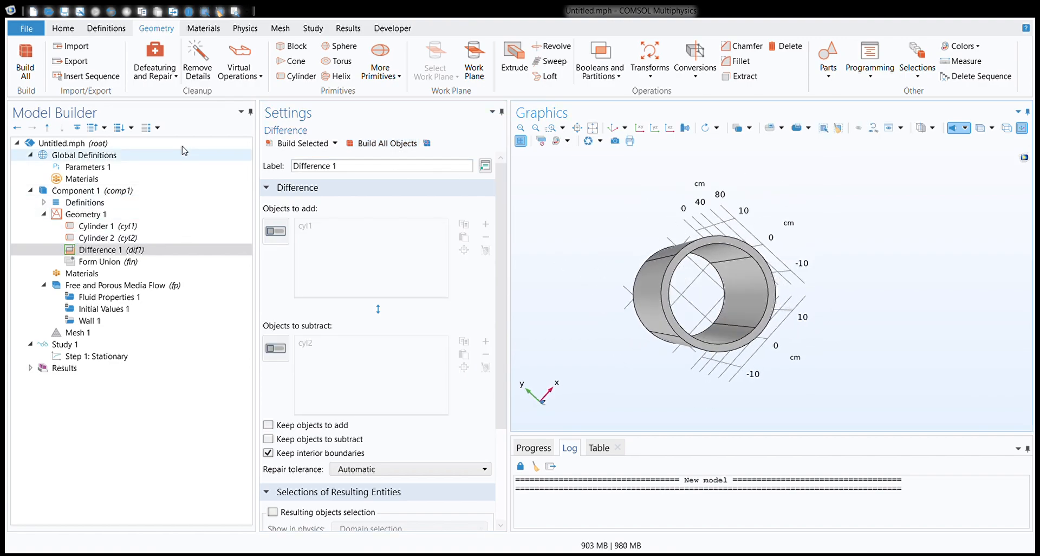
- Create and build a solid cylinder inside the hollow pipe with a radius of 13 cm and a height of 80 cm
click(300, 77)
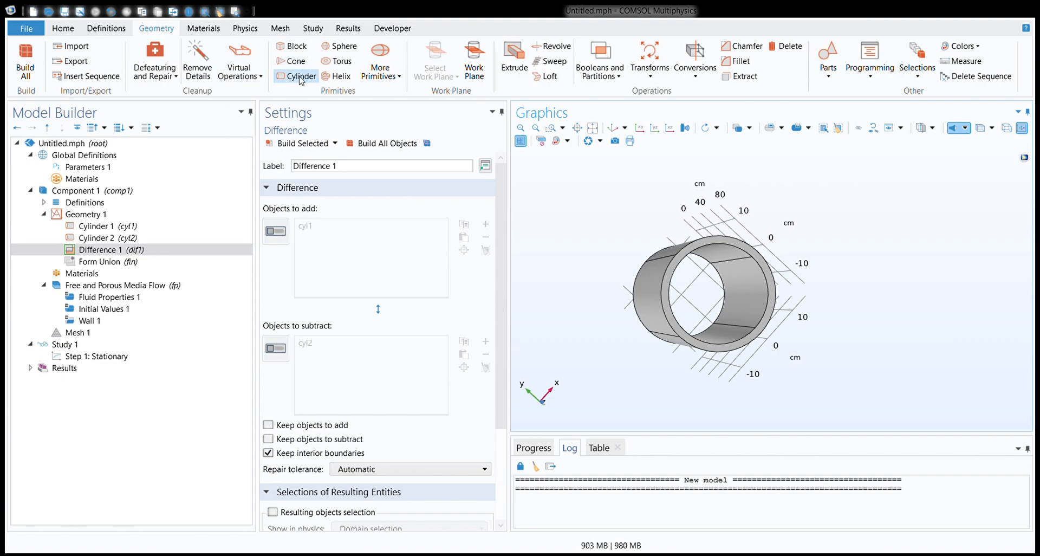
click(379, 259)
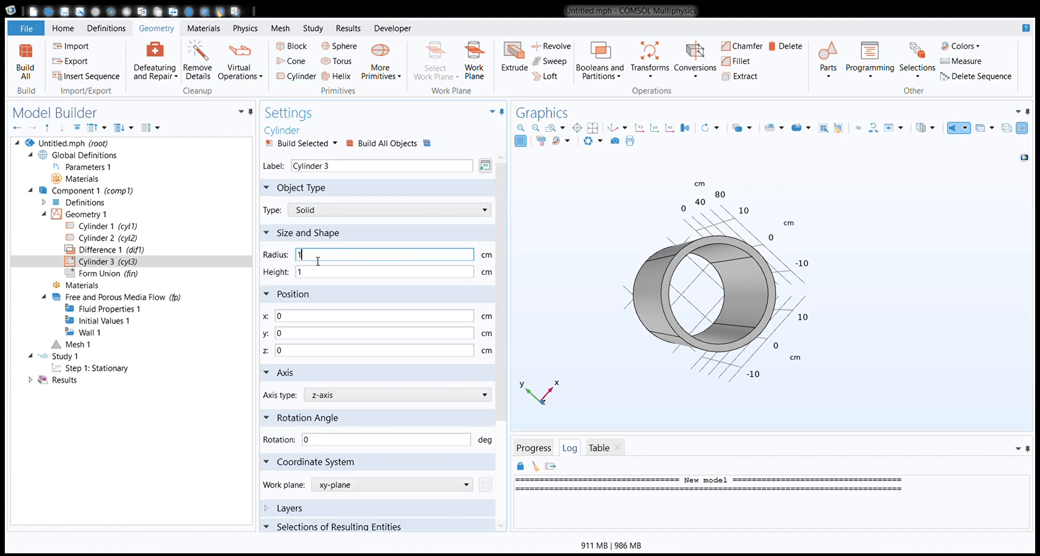
text(13)
key(Tab)
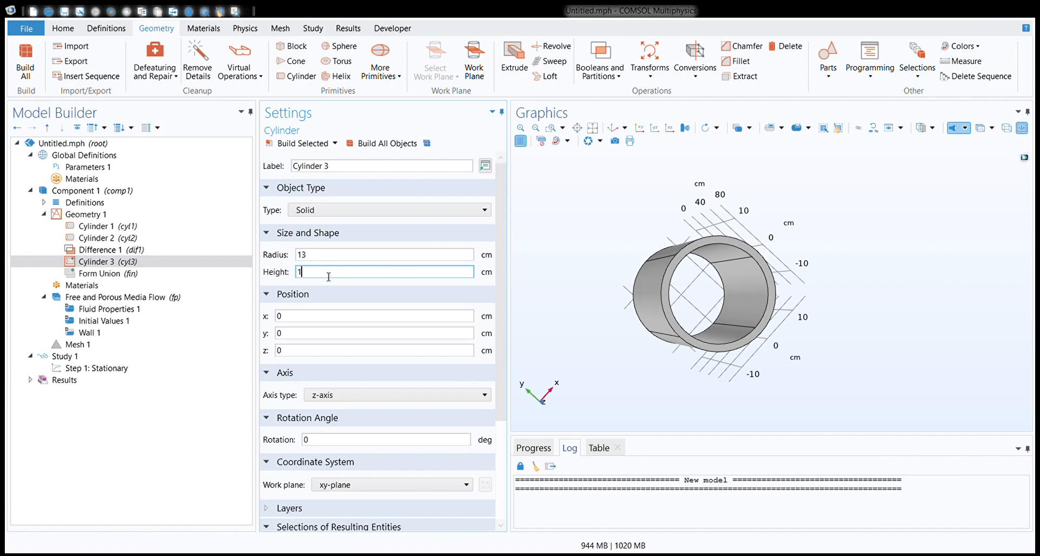
text(80)
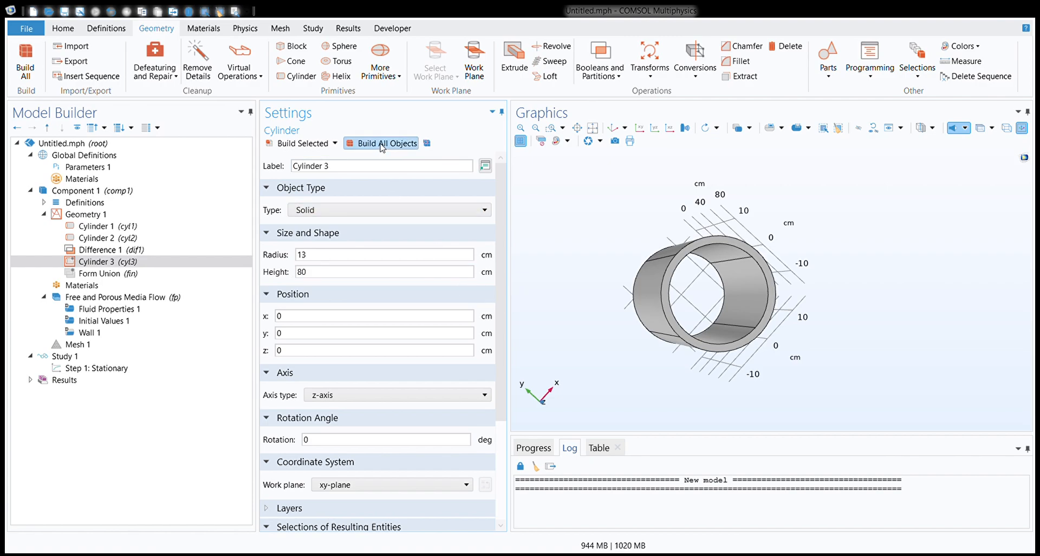
click(383, 143)
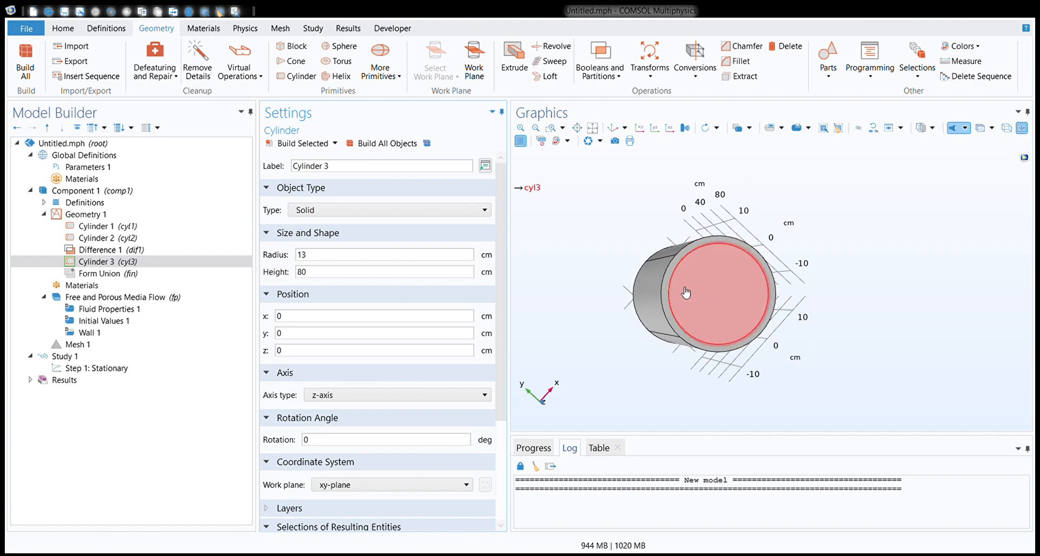
drag(804, 345, 792, 327)
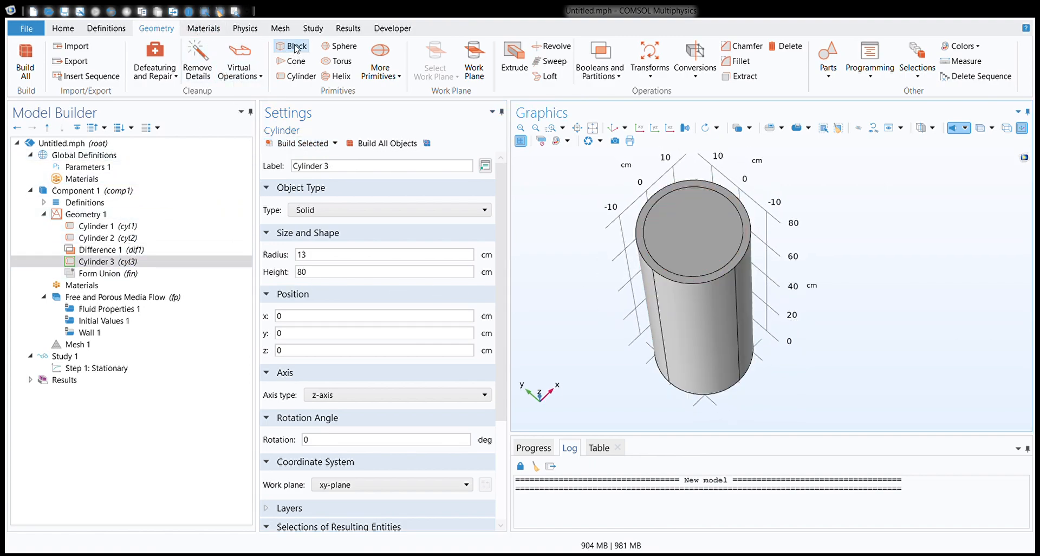
- Create and build another concentric solid cylinder with a radius of 12.8 cm and a height of 80 cm
click(296, 76)
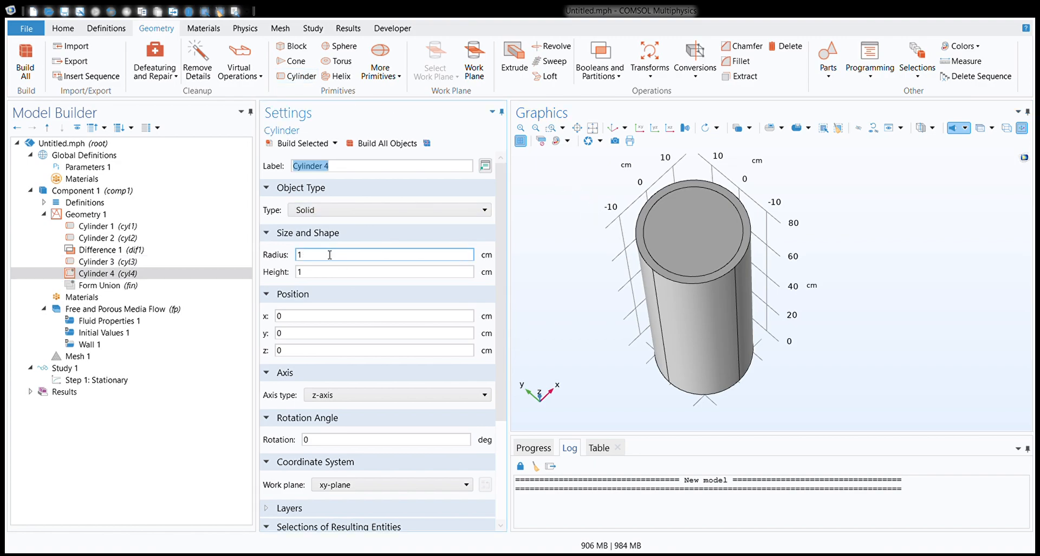
double_click(375, 252)
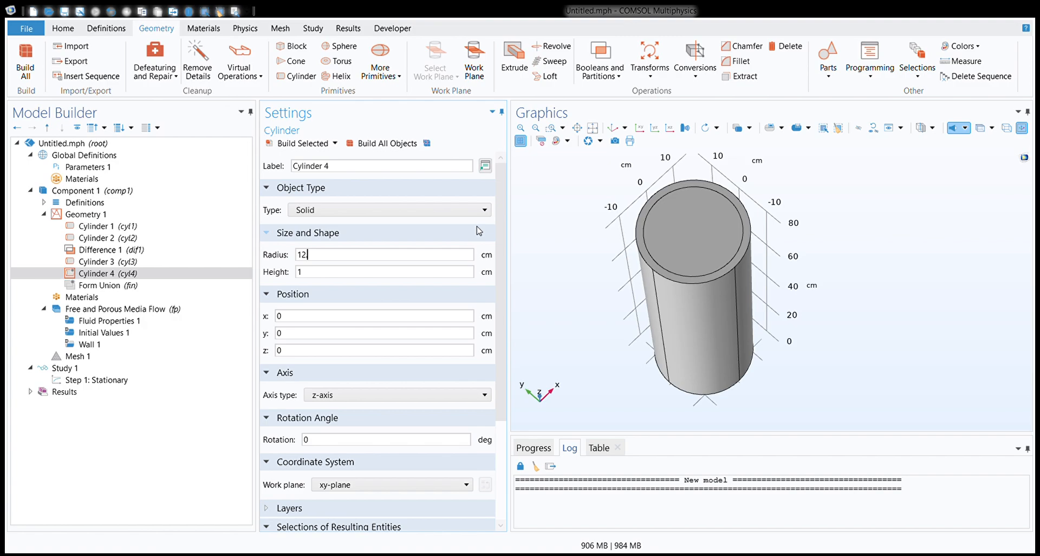
text(12.8)
double_click(364, 271)
click(382, 143)
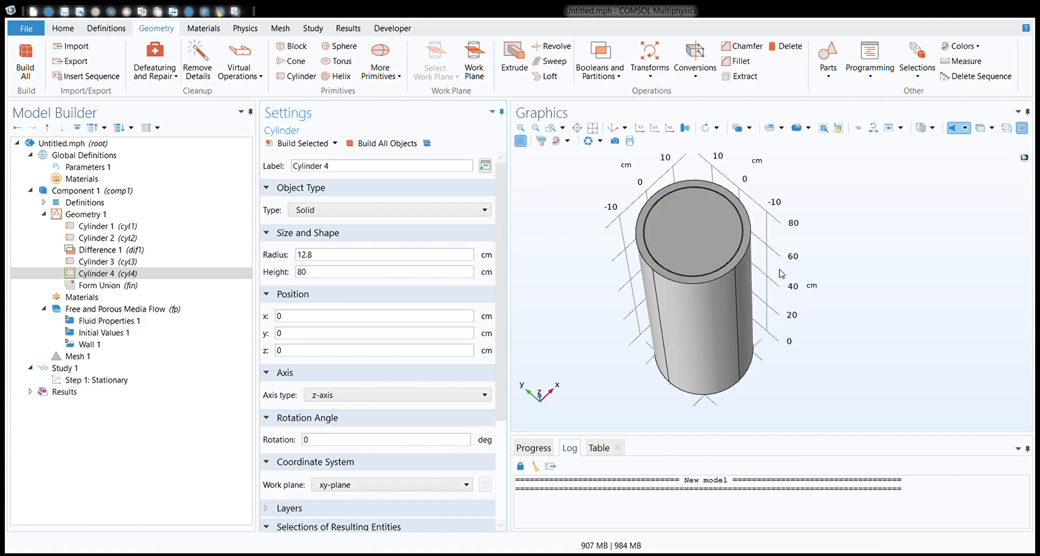
- Examine the narrow gap between the 13 cm and 12.8 cm radius cylinders at the pipe's end face
click(551, 128)
drag(639, 196, 751, 293)
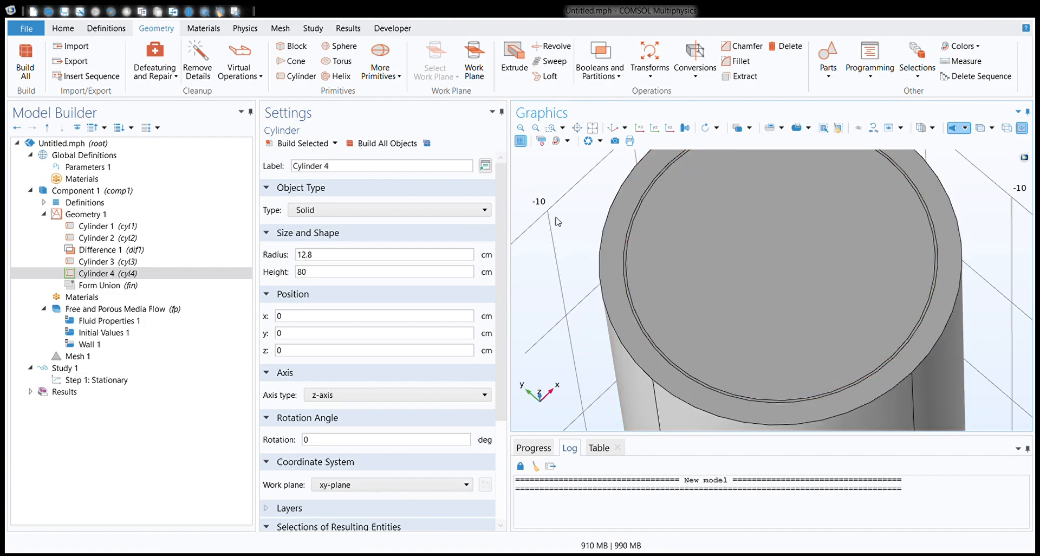
click(536, 128)
click(536, 128)
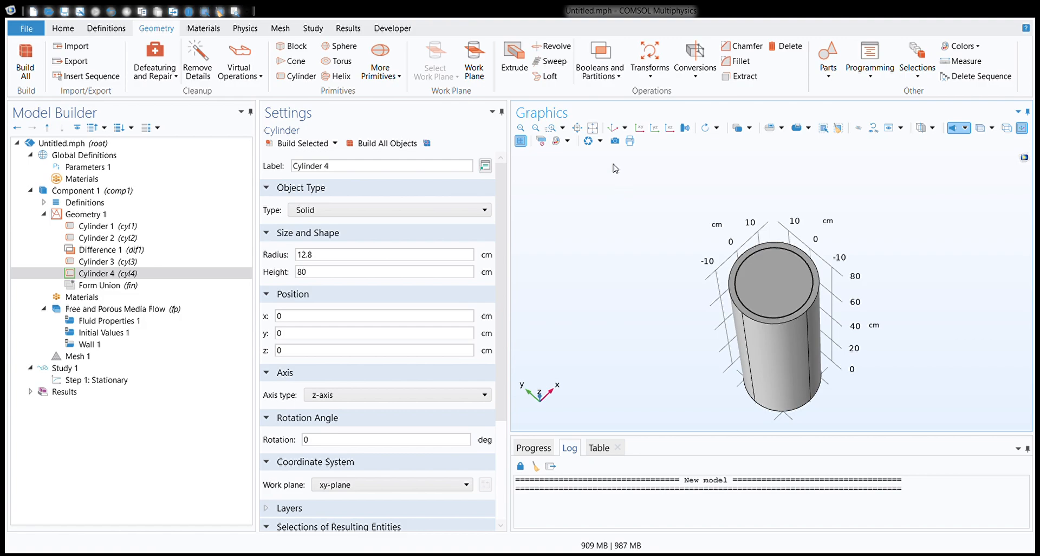
click(593, 128)
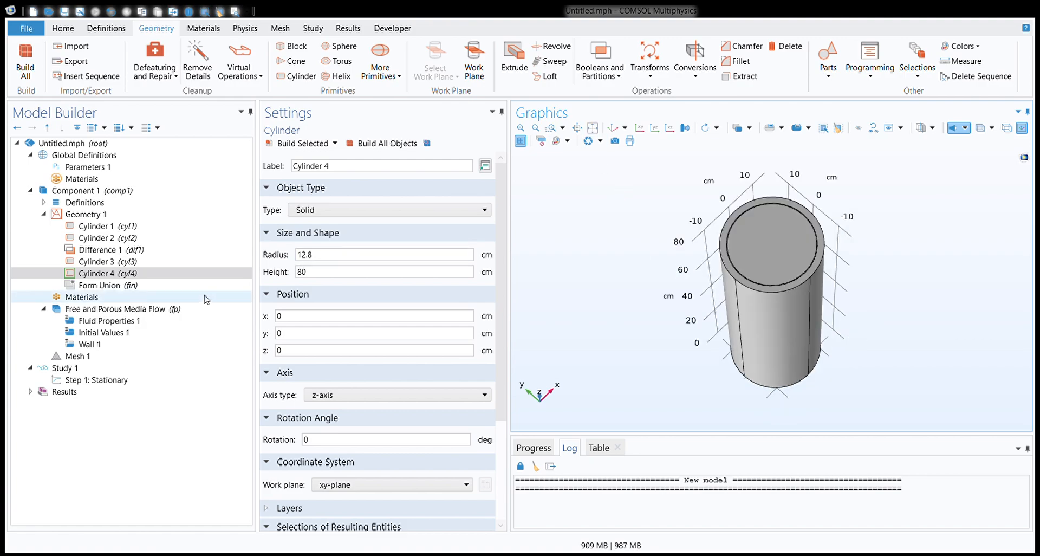
click(354, 260)
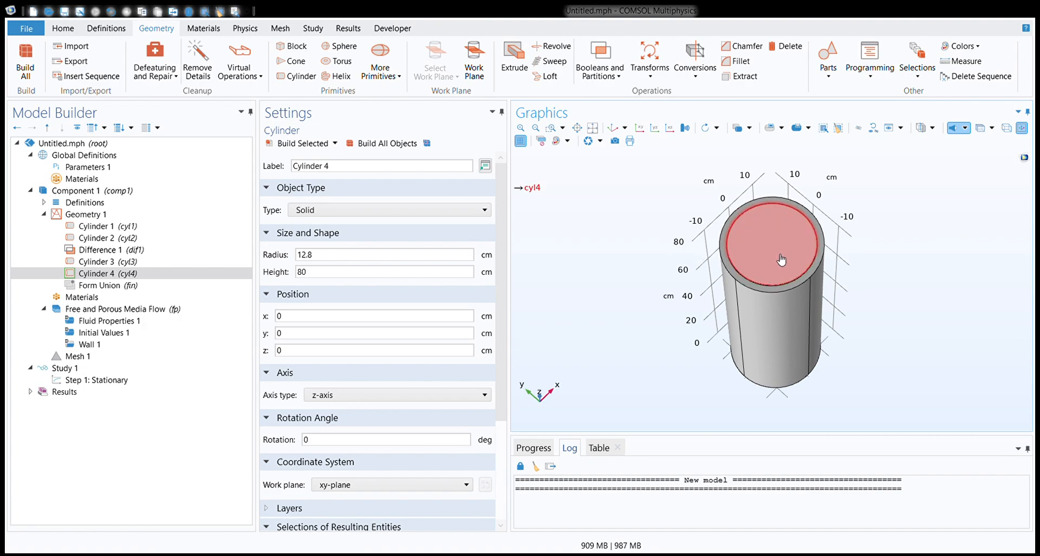
drag(676, 277, 681, 293)
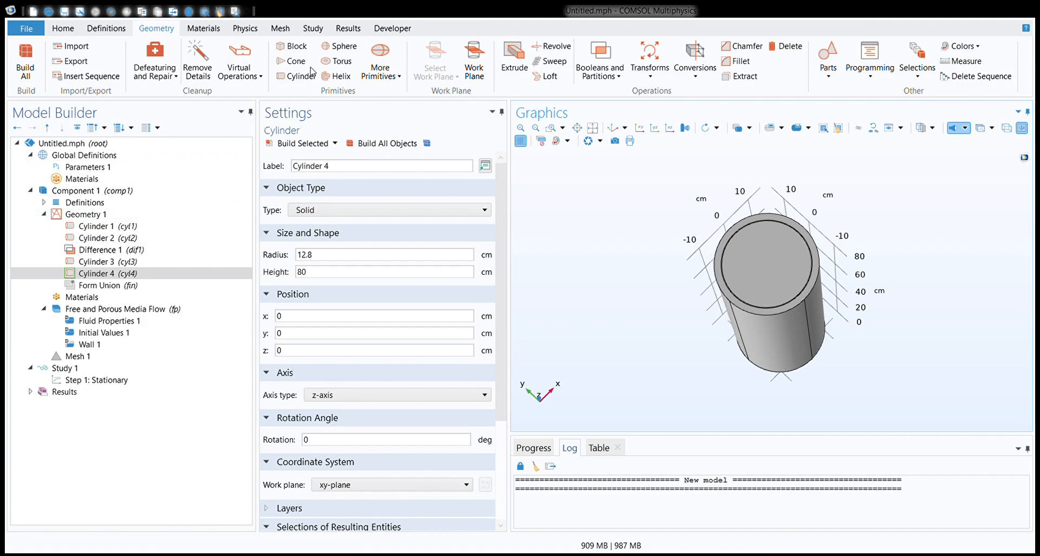
- Subtract the 12.8 cm radius cylinder from the inner 13 cm radius cylinder with a Difference operation and build the thin shell
click(584, 71)
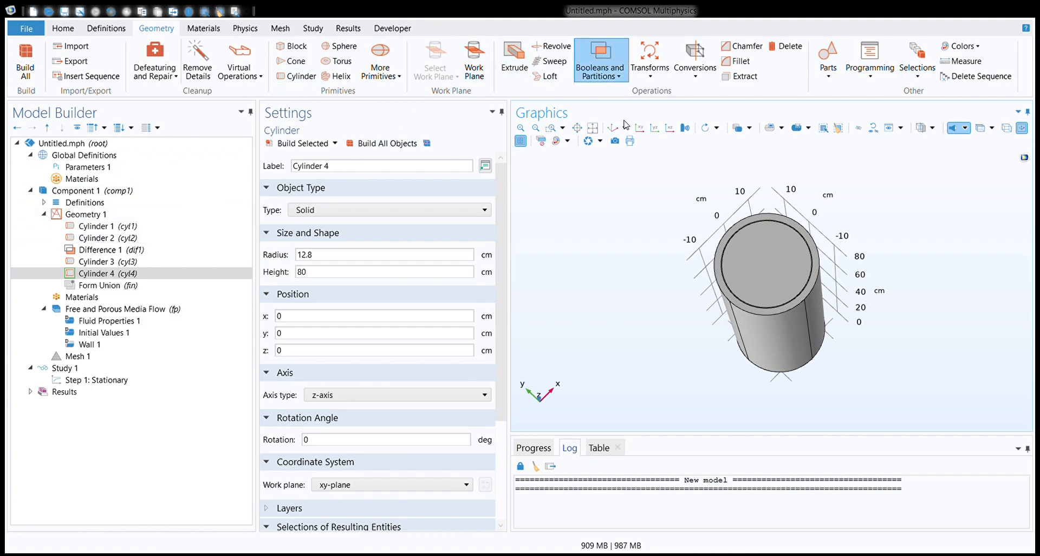
click(619, 128)
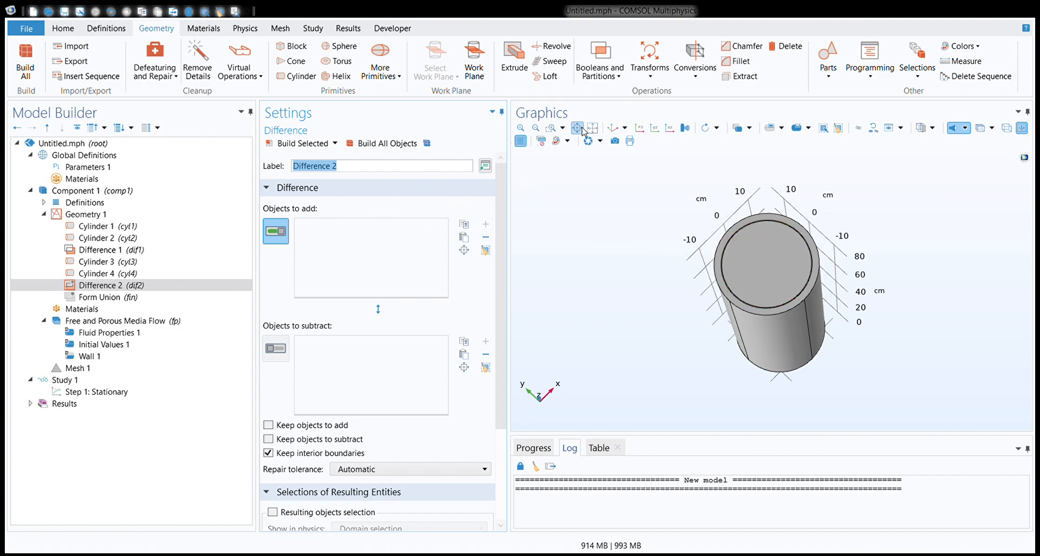
drag(714, 233, 798, 349)
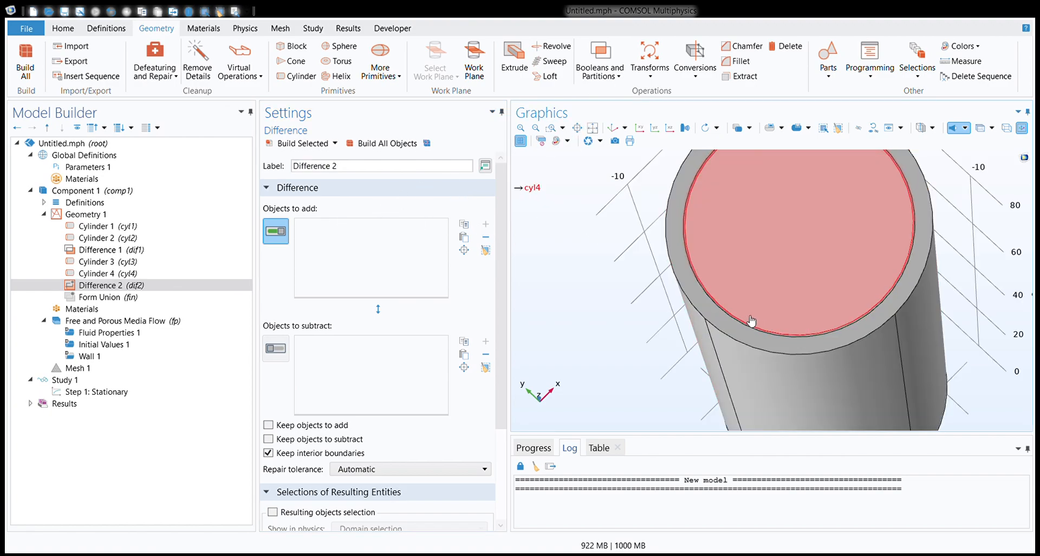
click(729, 316)
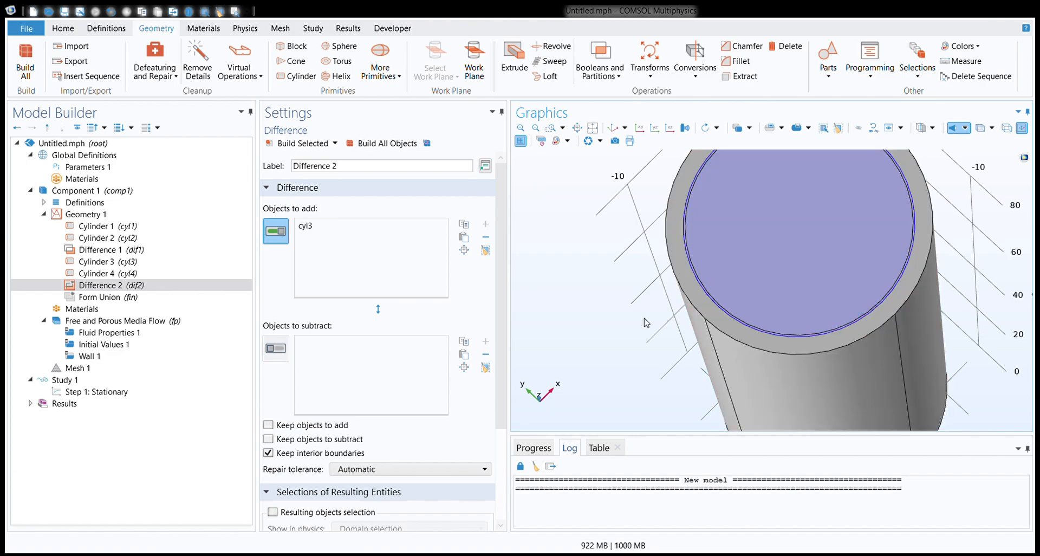
click(276, 348)
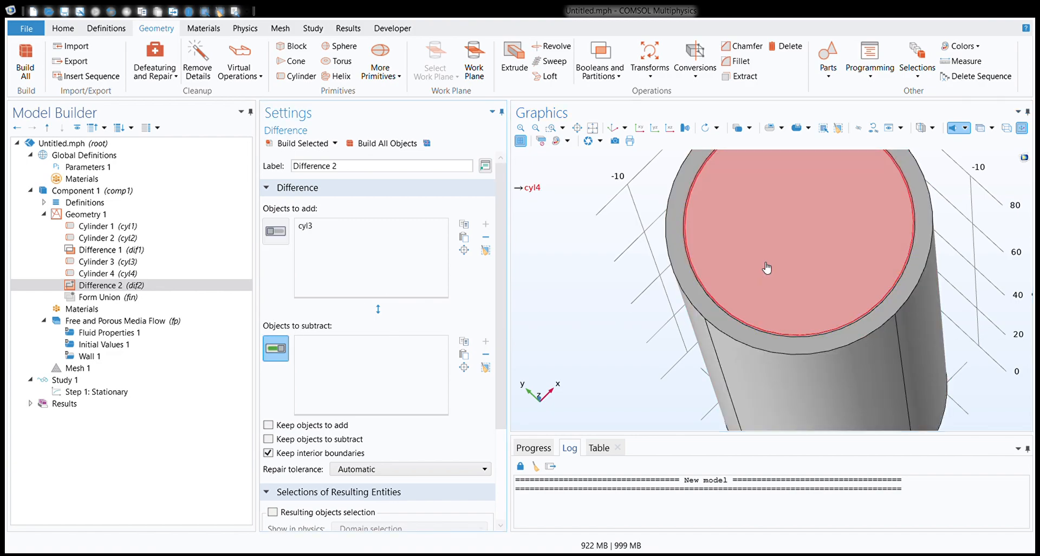
click(747, 320)
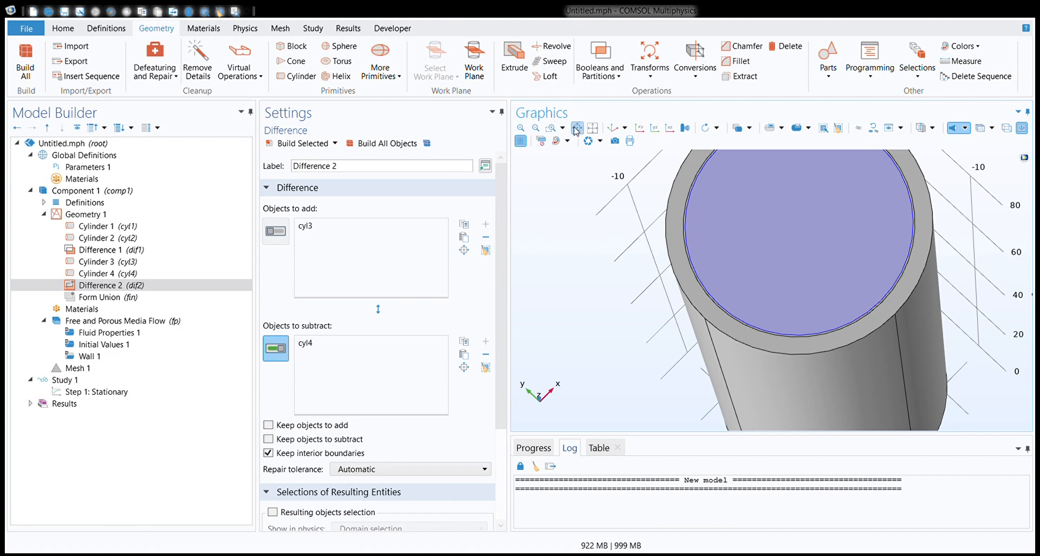
click(382, 143)
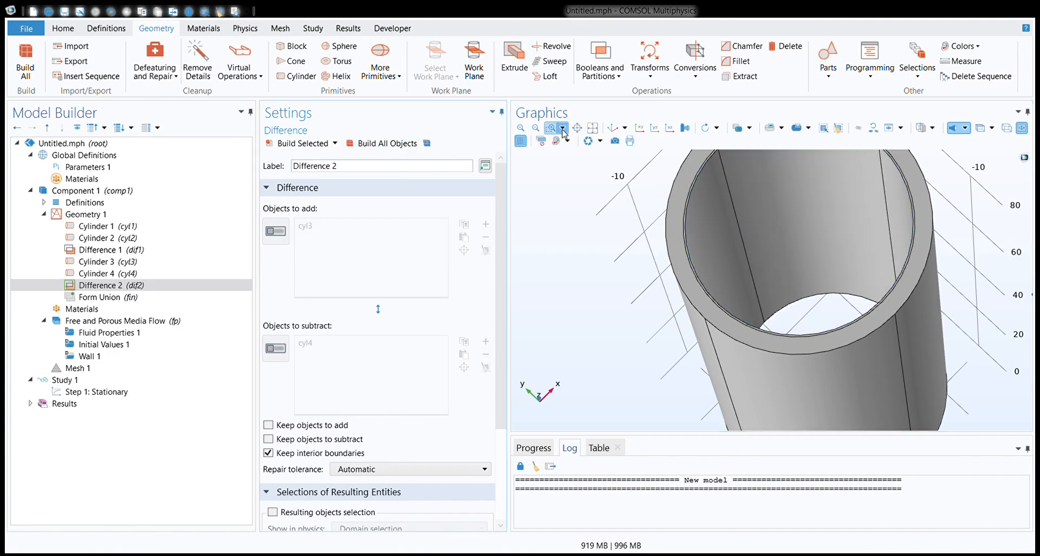
- Inspect the thin inner shell against the outer pipe wall at the open end of the geometry
click(613, 128)
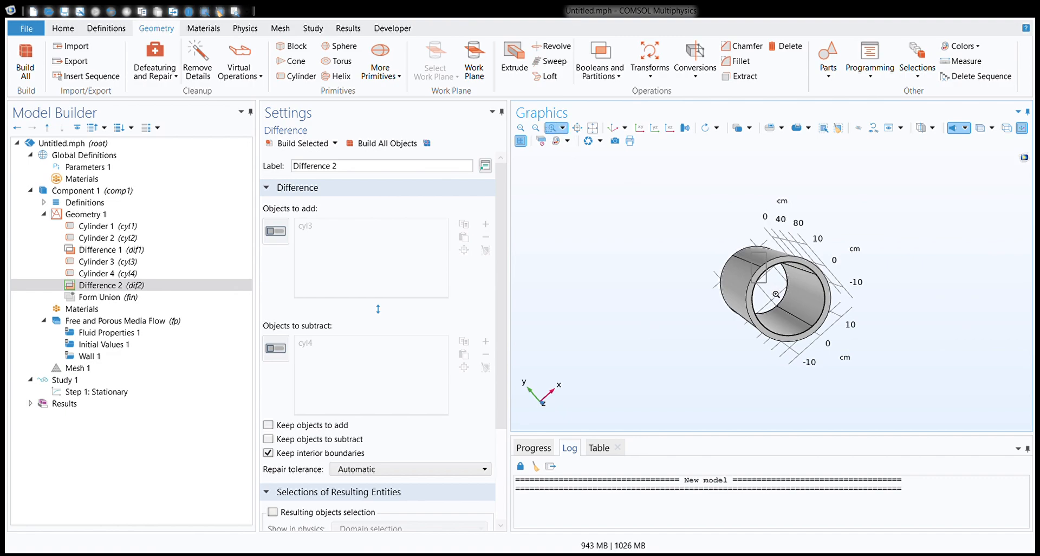
drag(775, 291, 774, 293)
drag(838, 333, 806, 286)
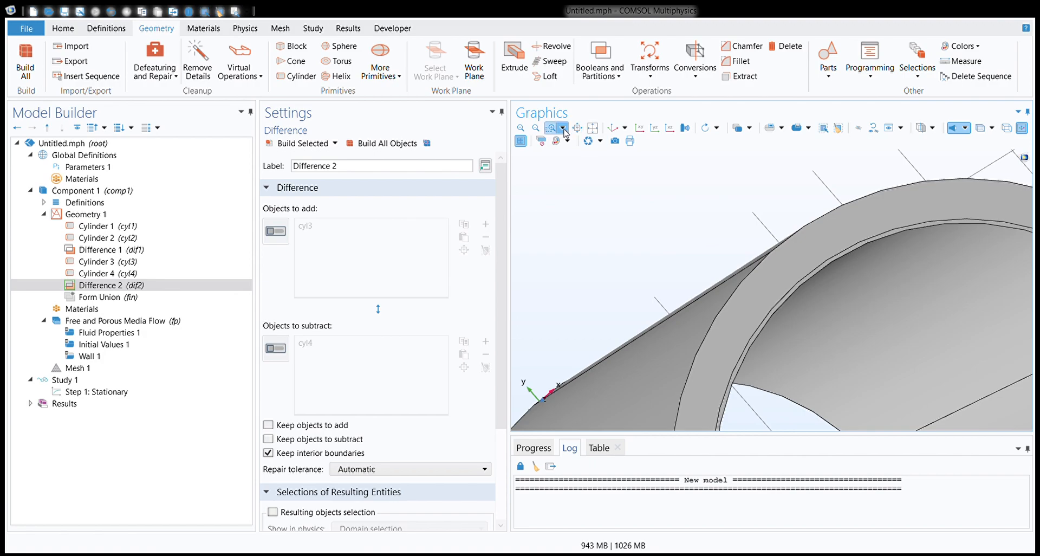
drag(685, 242, 617, 182)
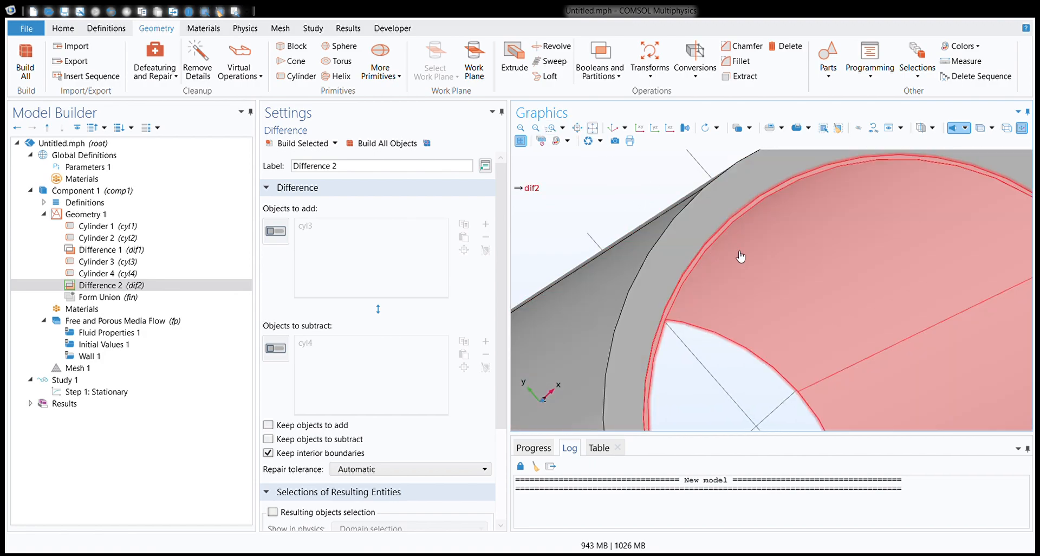
click(538, 128)
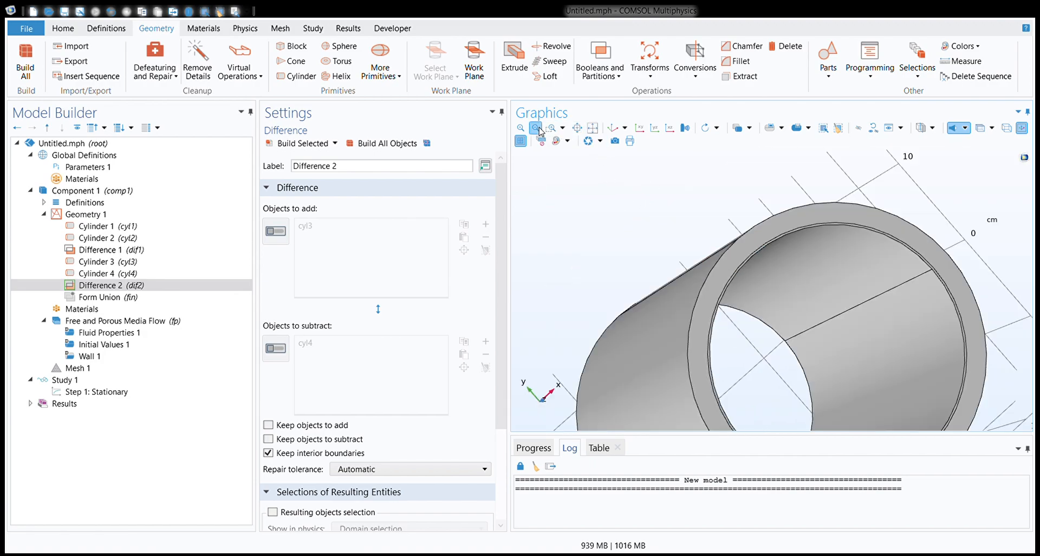
click(539, 128)
drag(796, 256, 813, 274)
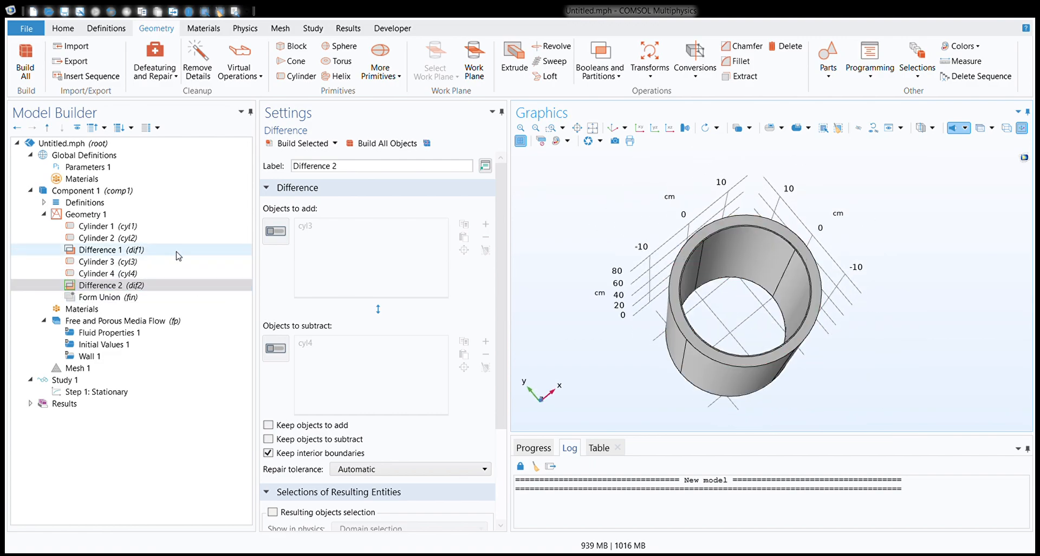
- Fill the thin shell's bore with a solid cylinder of radius 12.8 cm and height 80 cm and build it
click(301, 75)
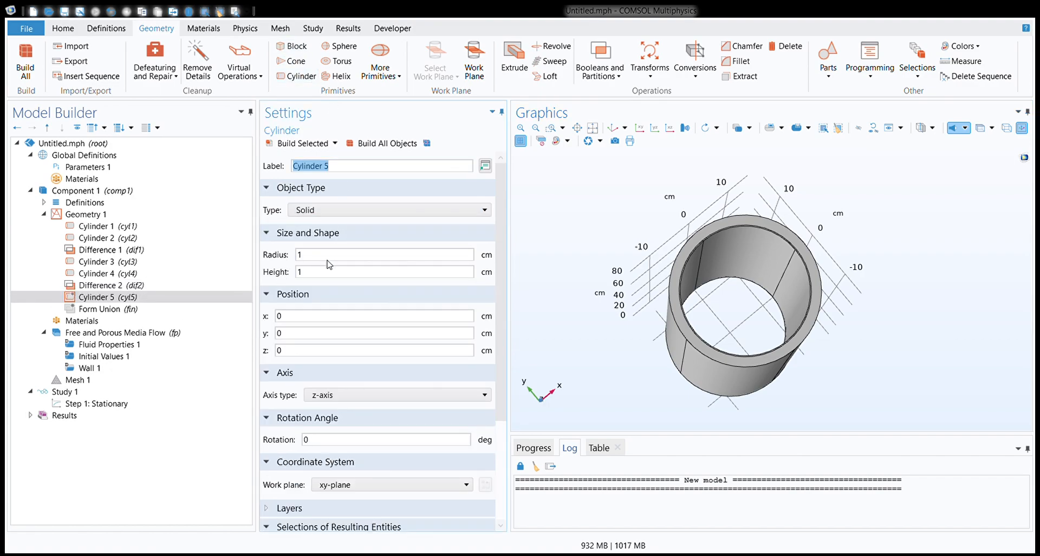
drag(534, 281, 540, 272)
key(shift+Tab)
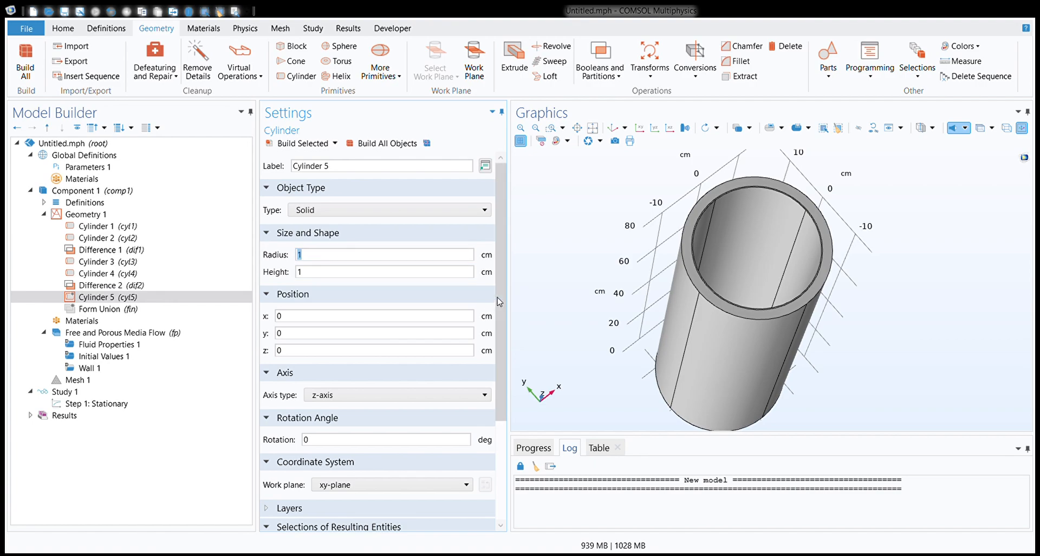
text(12.8)
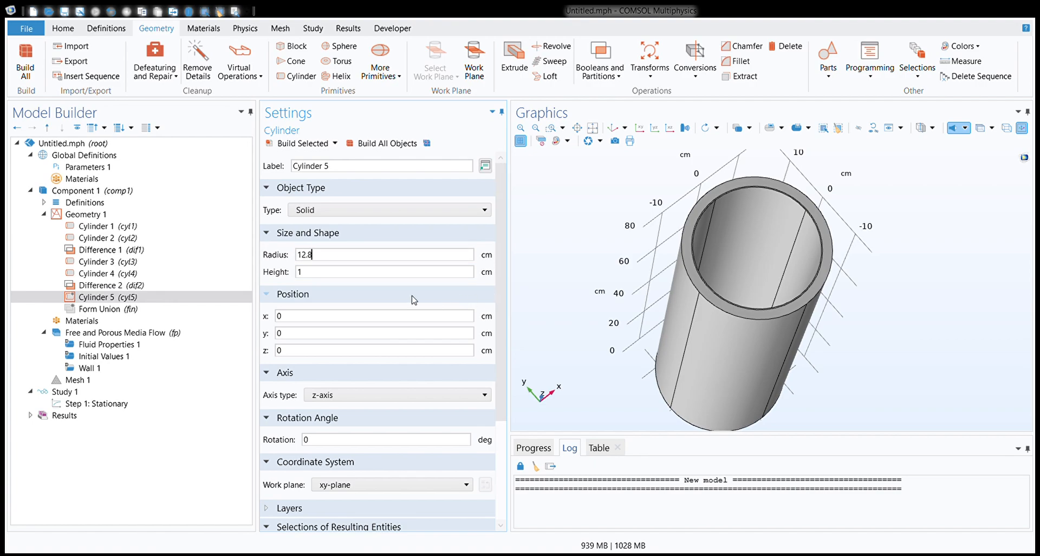
key(Tab)
click(382, 143)
drag(788, 312, 753, 233)
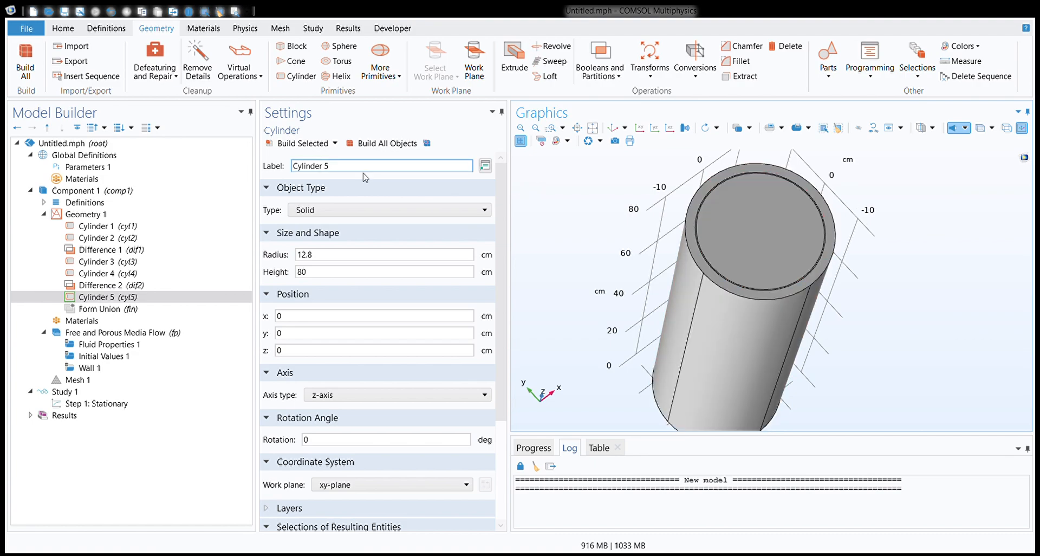
- Create and build a solid cylinder at the pipe's centre with a radius of 2.7 cm and a height of 80 cm
click(299, 76)
drag(314, 255, 256, 255)
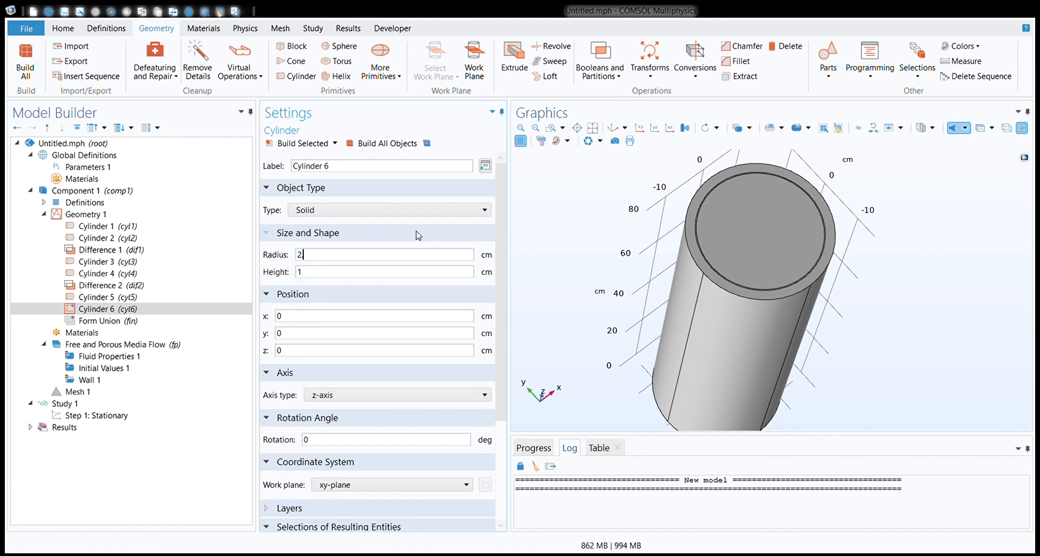
click(391, 257)
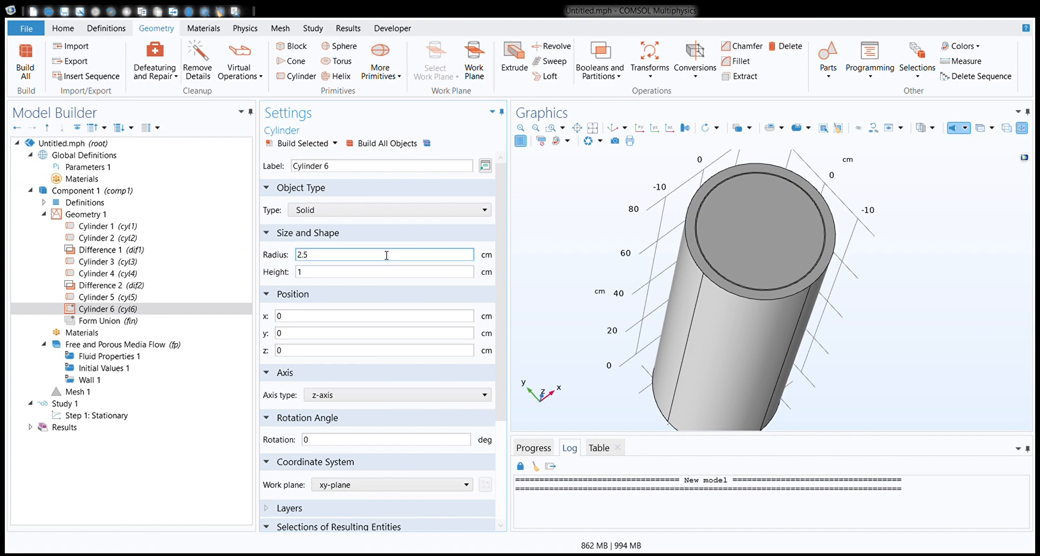
click(331, 273)
text(80)
click(380, 145)
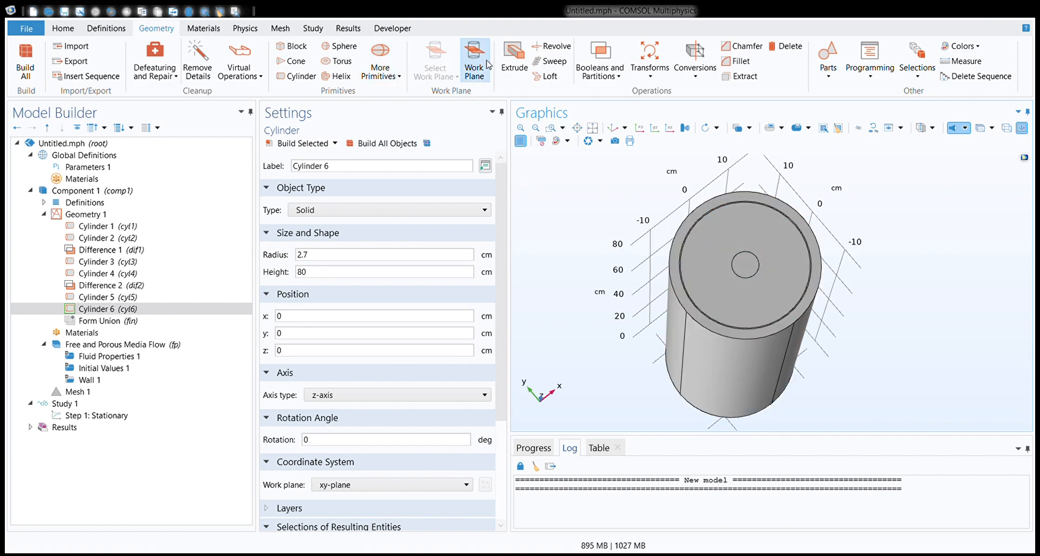
- Subtract the central 2.7 cm radius cylinder from the 12.8 cm radius cylinder with a Difference operation and build the bored body
click(623, 77)
click(616, 128)
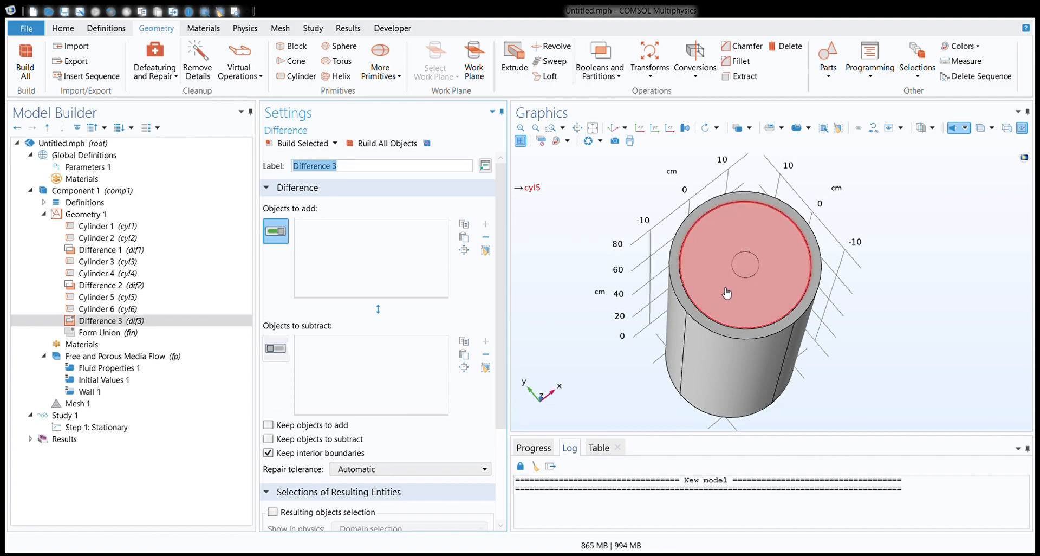
click(561, 129)
drag(682, 204, 792, 323)
click(701, 308)
right_click(702, 309)
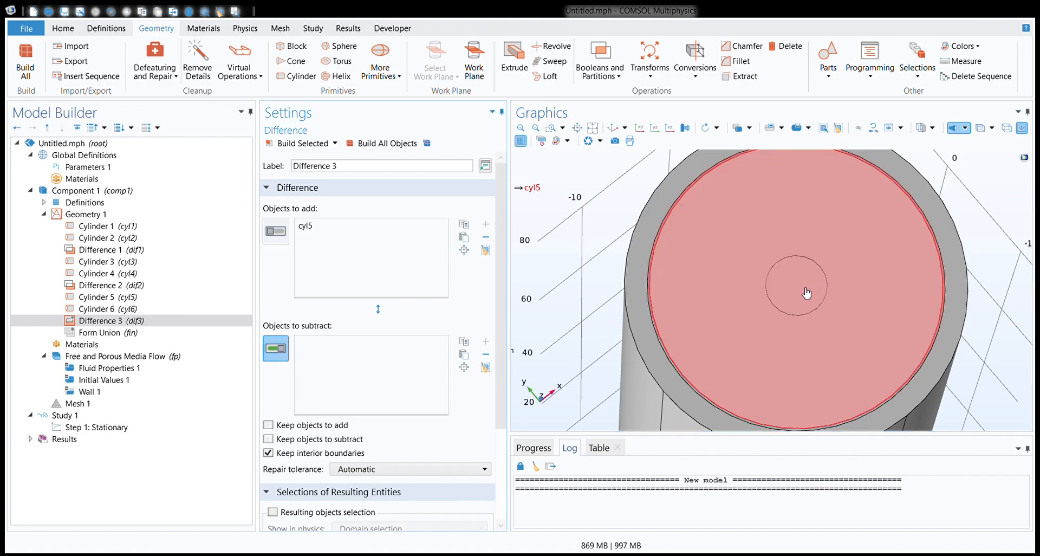
click(810, 287)
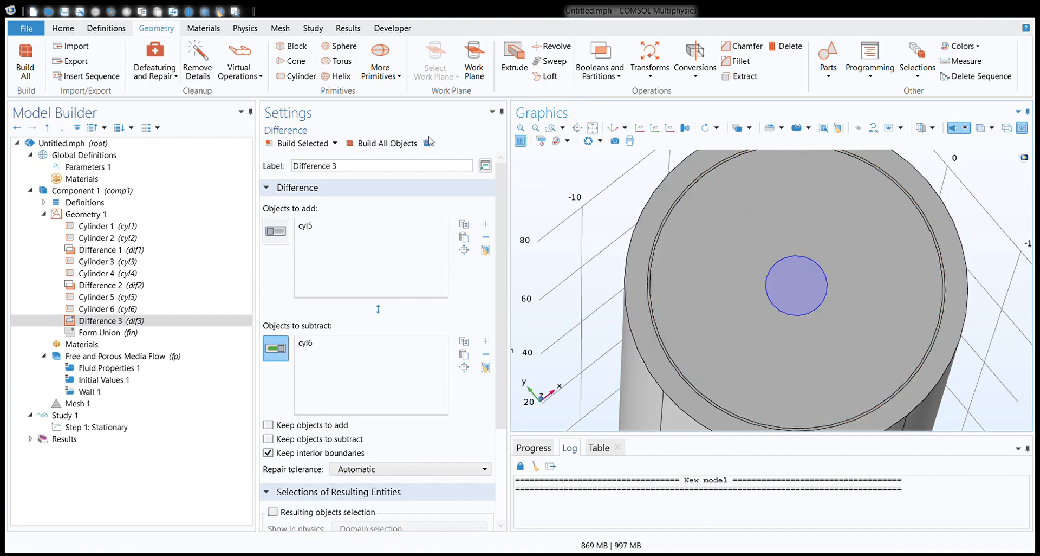
click(365, 144)
mouse_move(620, 217)
mouse_down()
mouse_move(602, 225)
mouse_move(619, 226)
mouse_move(618, 217)
mouse_up()
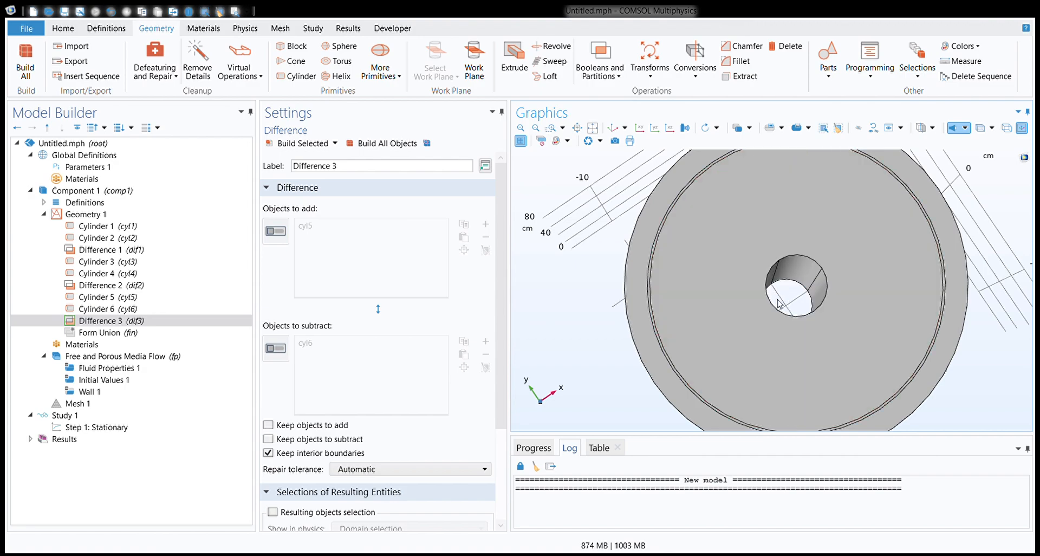
- Fill the central bore with a new solid cylinder of radius 2.7 cm and height 80 cm and build it
click(300, 77)
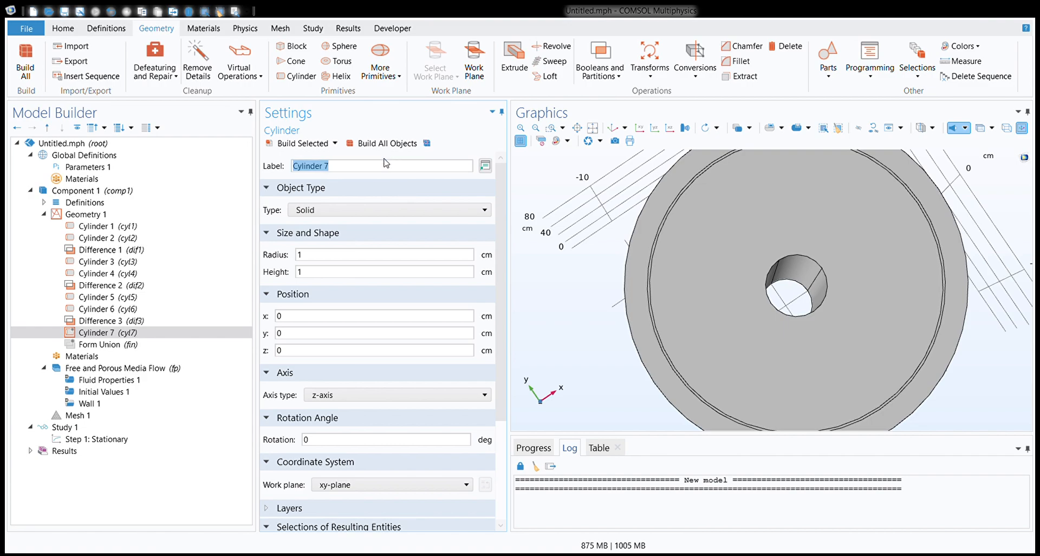
drag(307, 254, 289, 255)
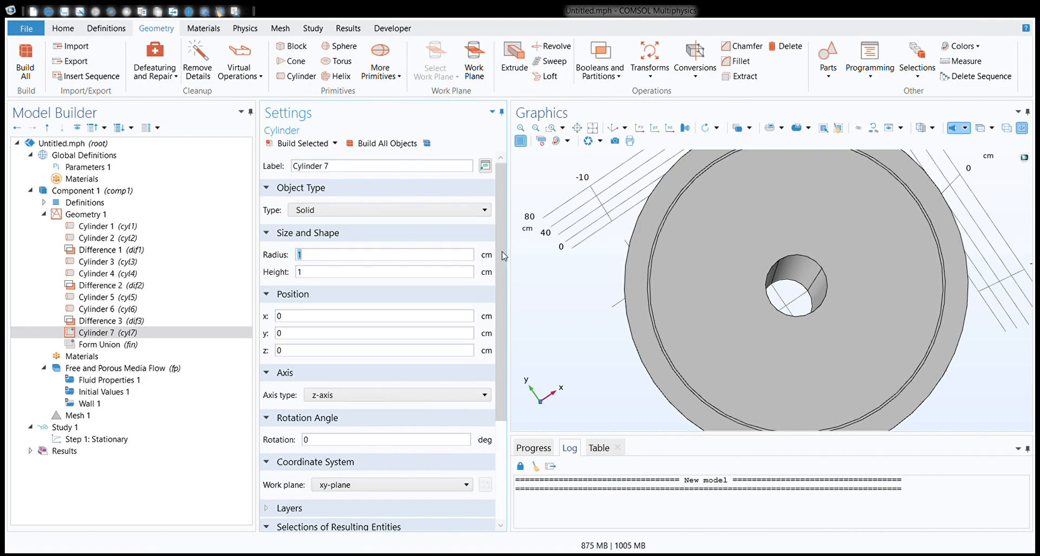
text(2.7)
key(Tab)
text(80)
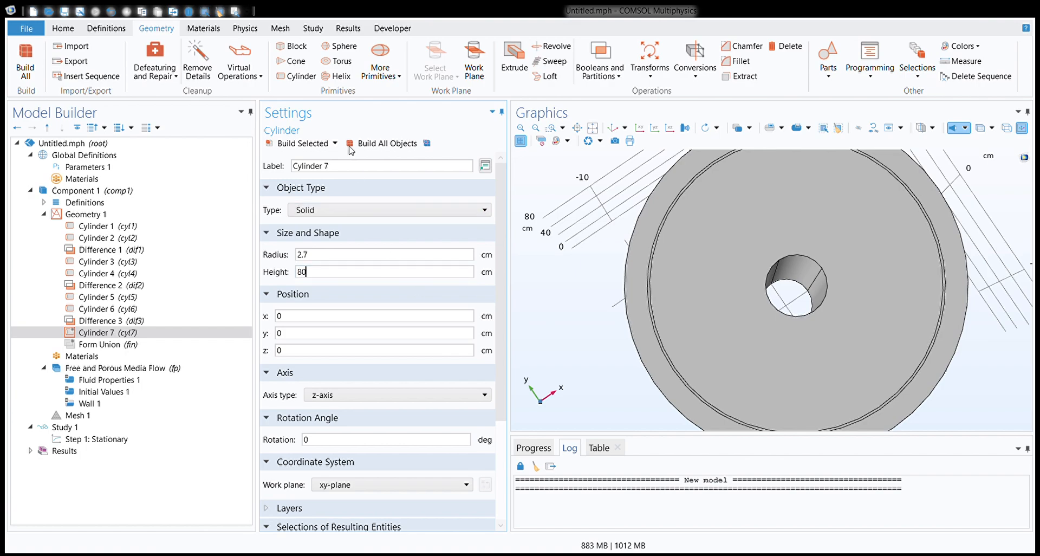
click(382, 143)
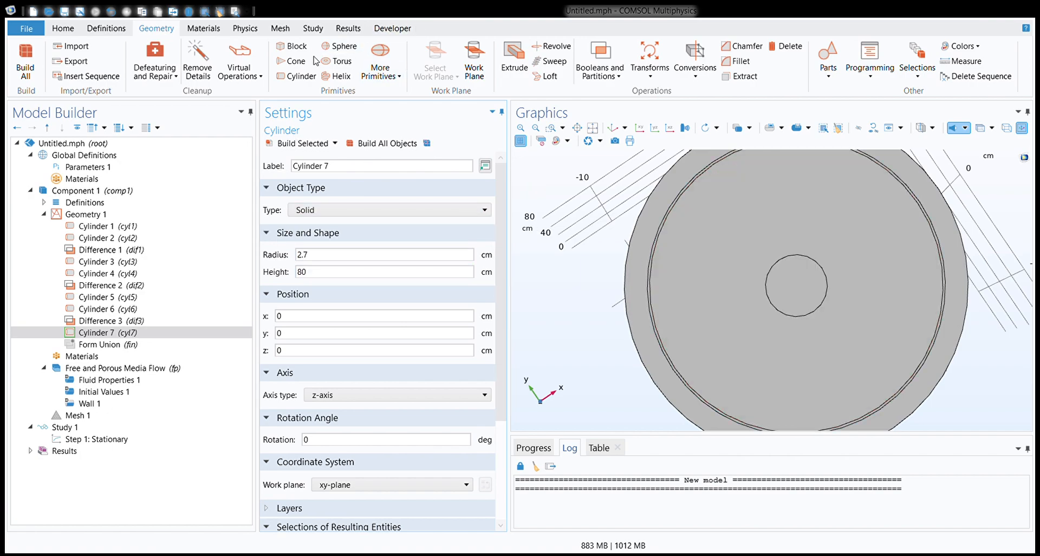
- Create and build a solid cylinder with a radius of 2.5 cm and a height of 80 cm inside the central 2.7 cm cylinder
click(297, 76)
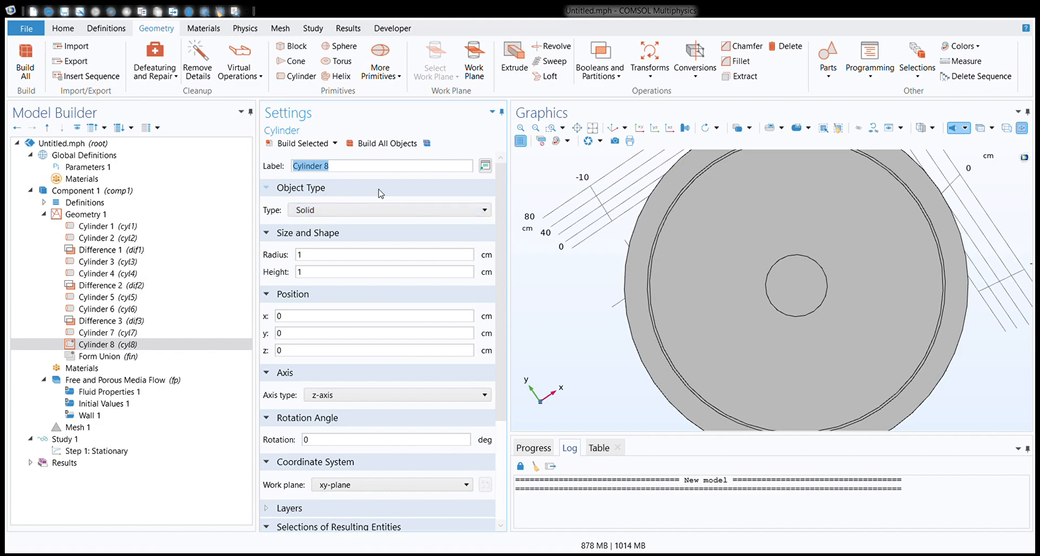
click(165, 334)
click(157, 345)
double_click(371, 257)
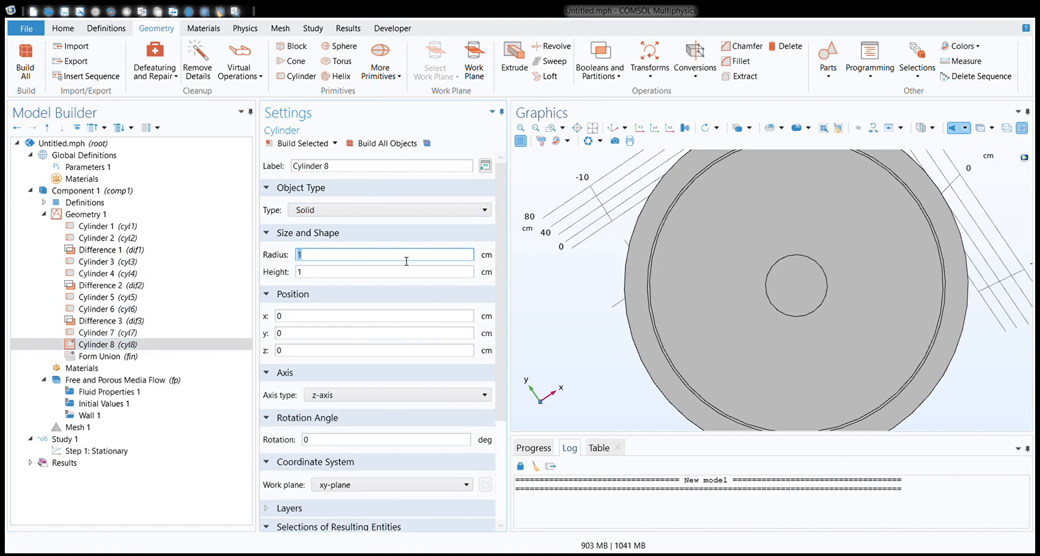
text(2.5)
key(Tab)
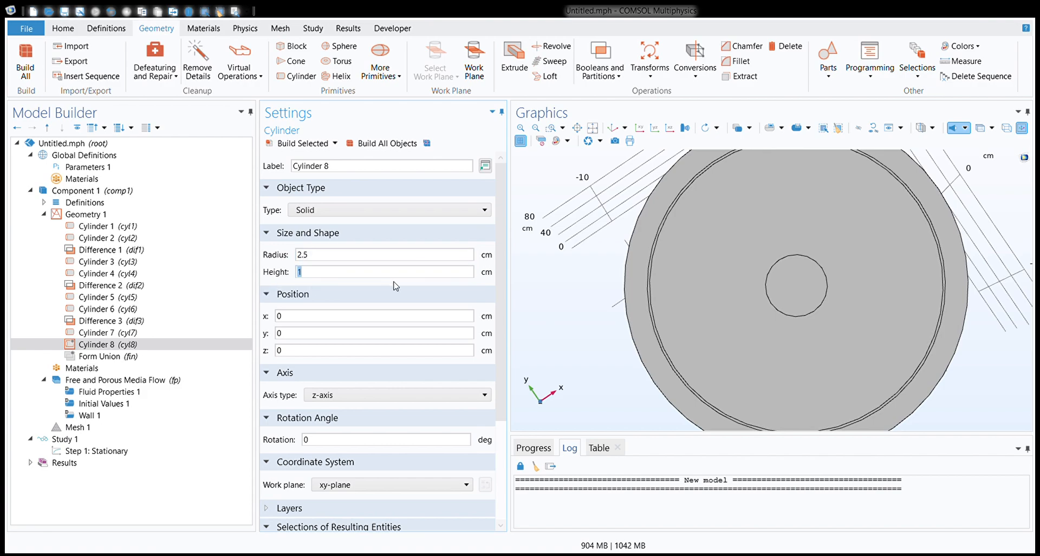
text(80)
click(386, 143)
- Subtract the 2.5 cm radius cylinder from the central 2.7 cm radius cylinder with a Difference operation and build the thin inner tube
click(605, 73)
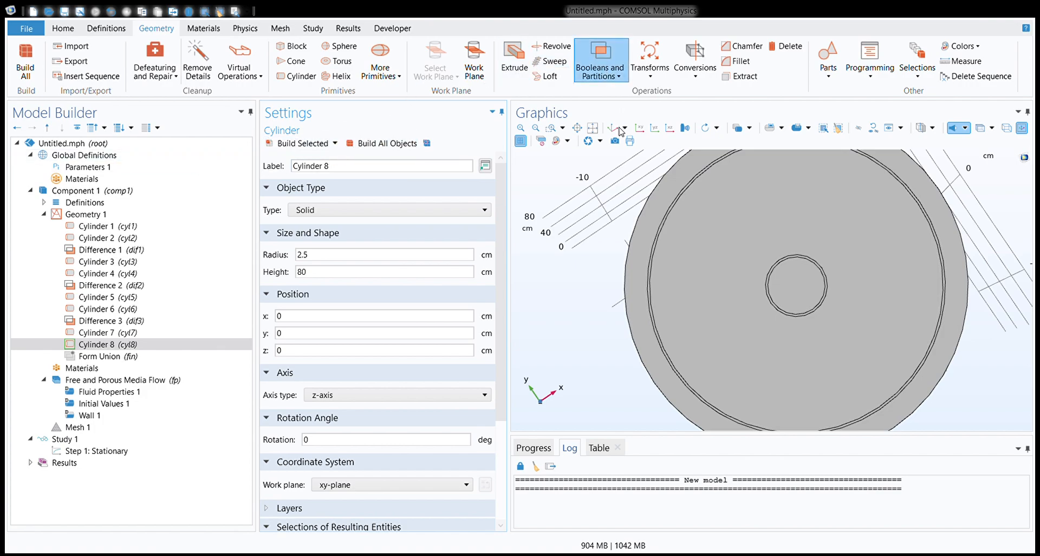
click(627, 127)
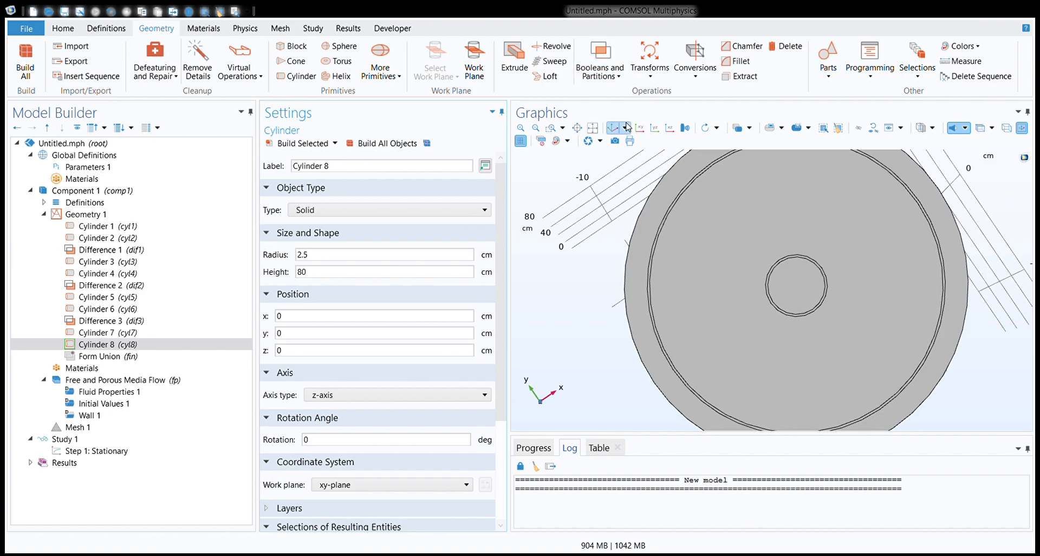
click(770, 300)
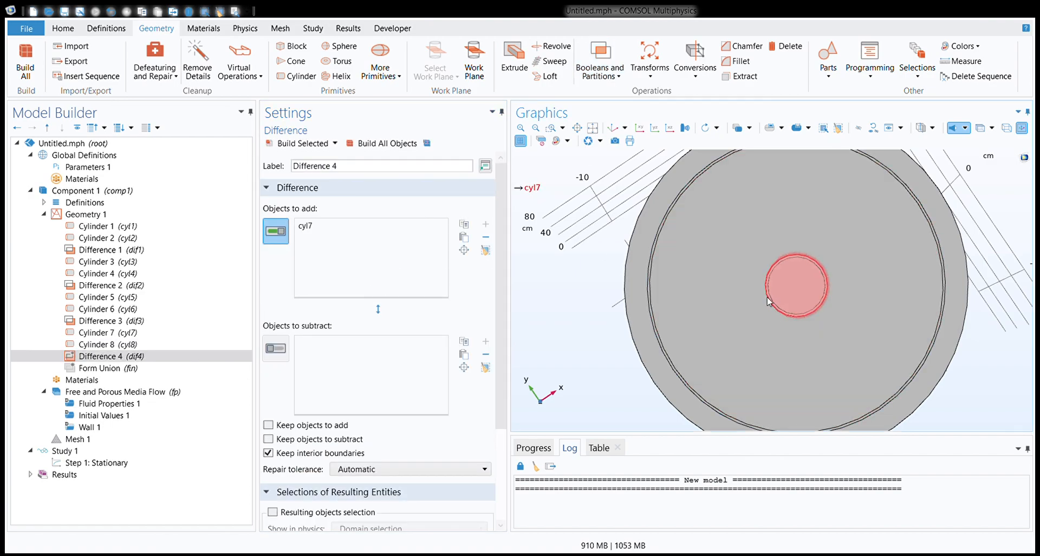
click(378, 309)
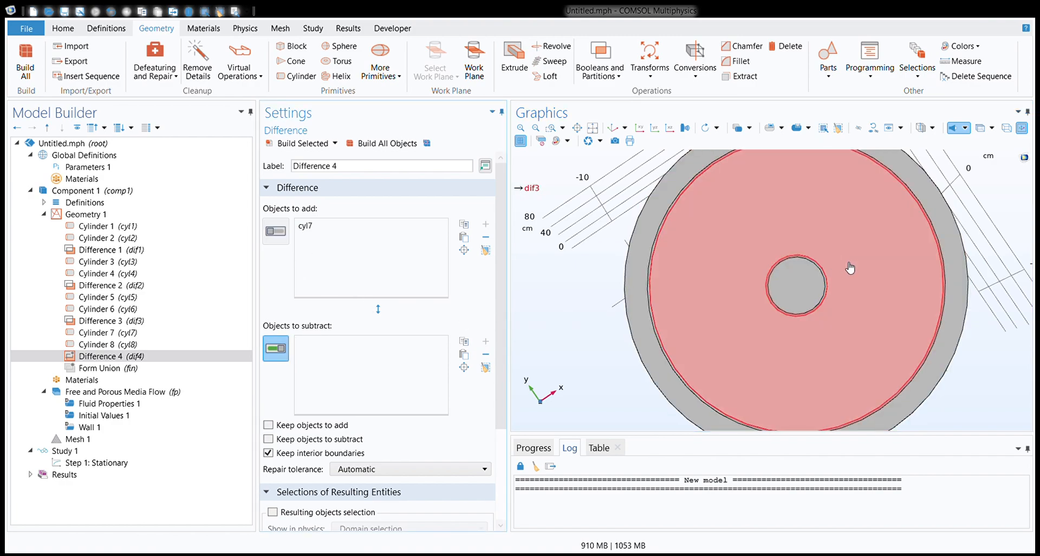
drag(803, 286, 817, 285)
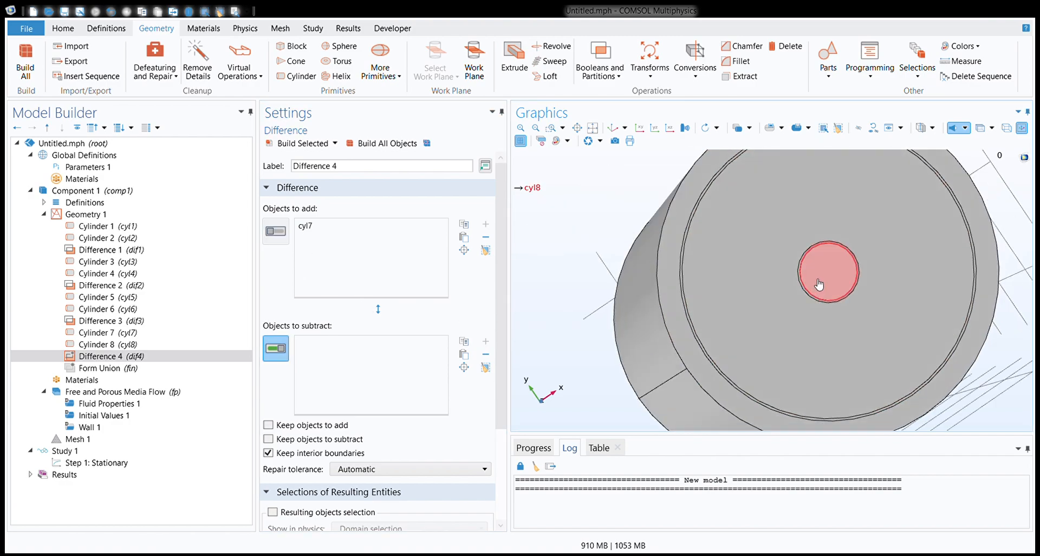
click(820, 284)
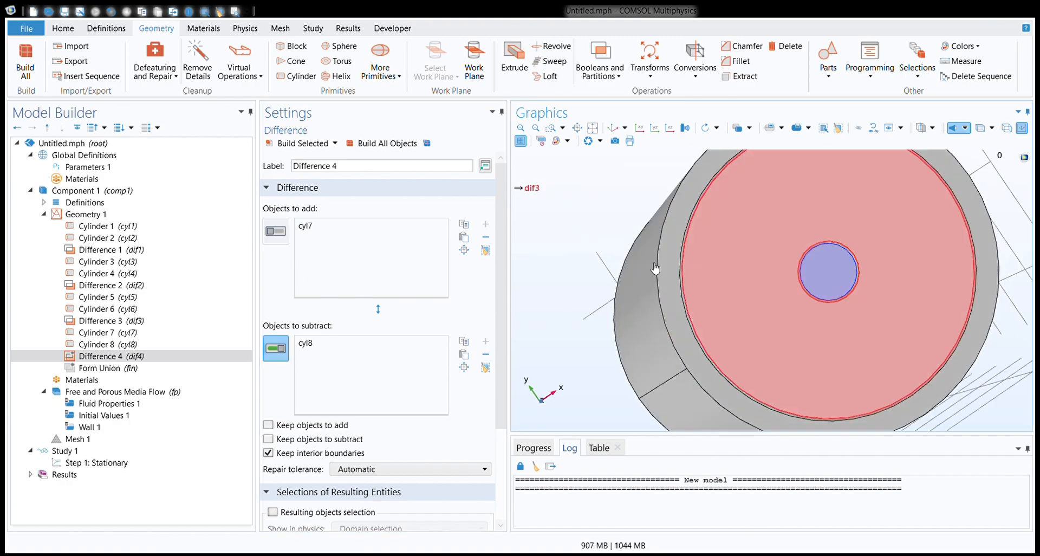
click(382, 144)
drag(606, 240, 601, 247)
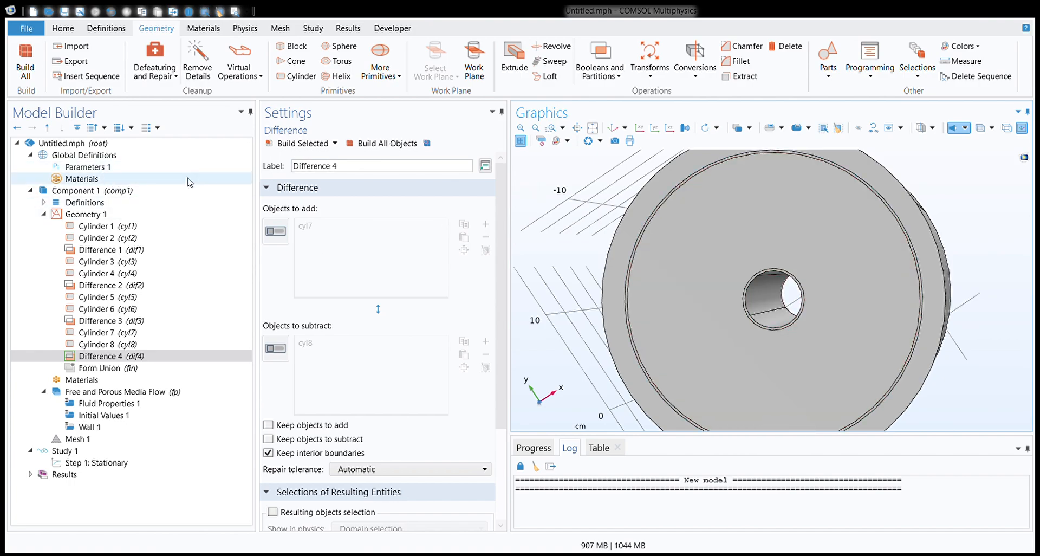
- Fill the inner tube's bore with a solid cylinder of radius 2.5 cm and height 80 cm and build it
click(297, 76)
double_click(405, 258)
text(2.5)
click(315, 274)
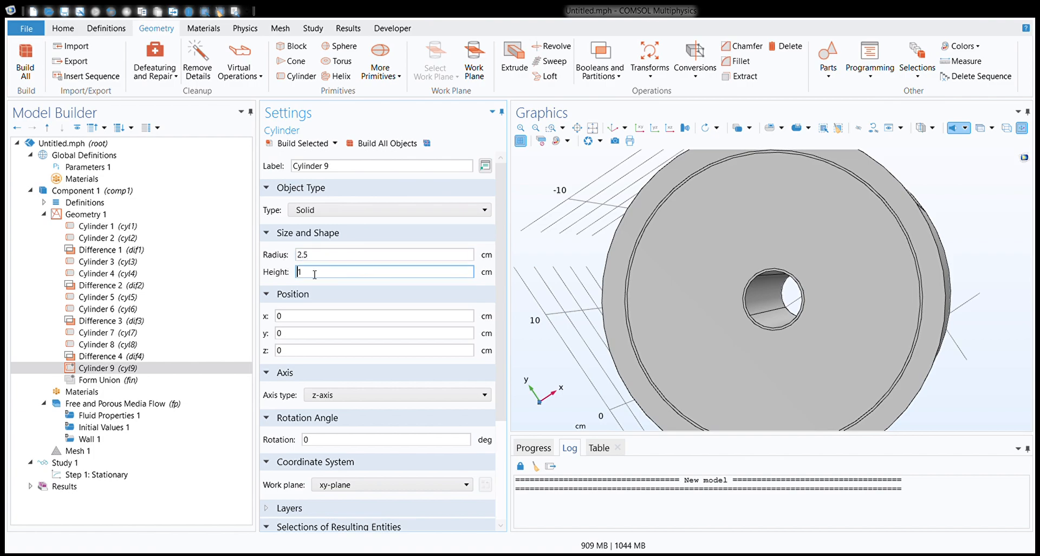
drag(337, 281, 294, 283)
text(80)
click(384, 143)
- Inspect the completed concentric cylinder geometry from several angles, ending on the default 3D view
drag(1017, 329, 1028, 329)
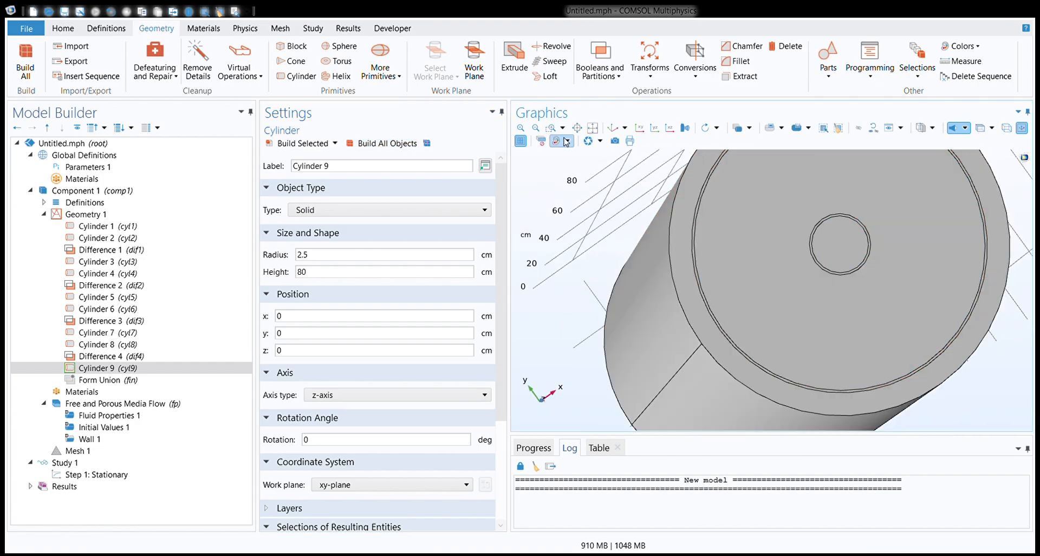
click(534, 128)
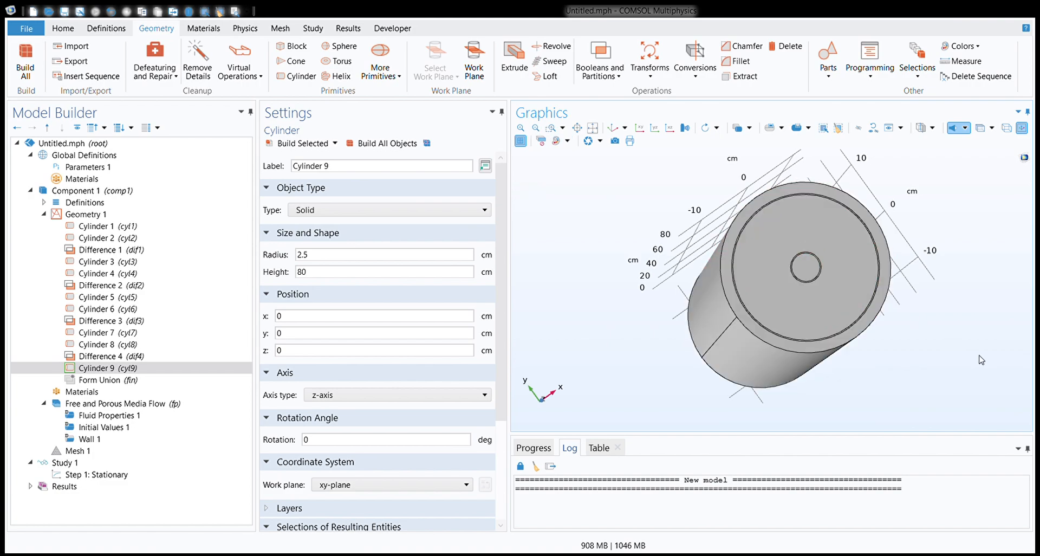
drag(747, 304, 789, 230)
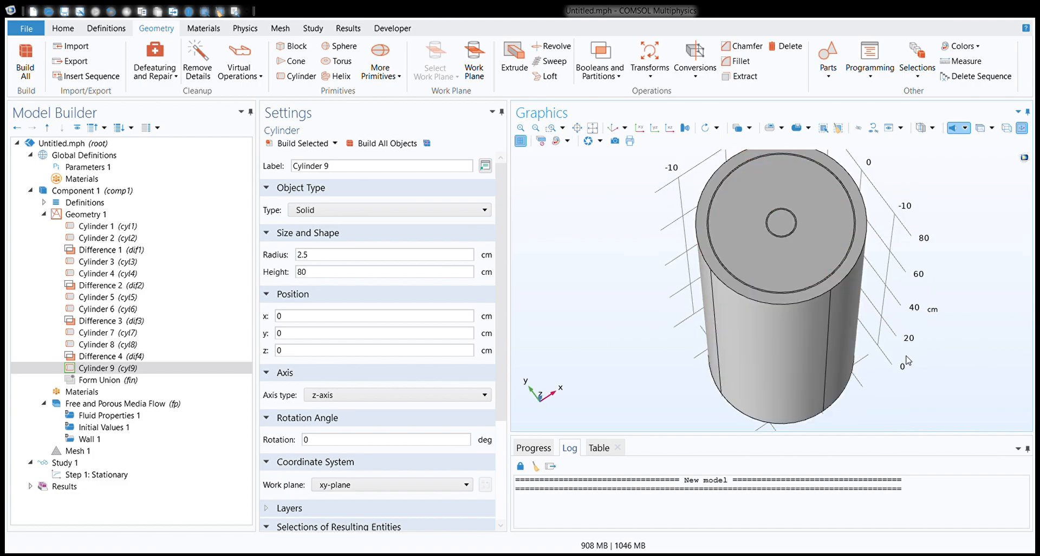
drag(1017, 371, 1026, 361)
drag(985, 328, 988, 340)
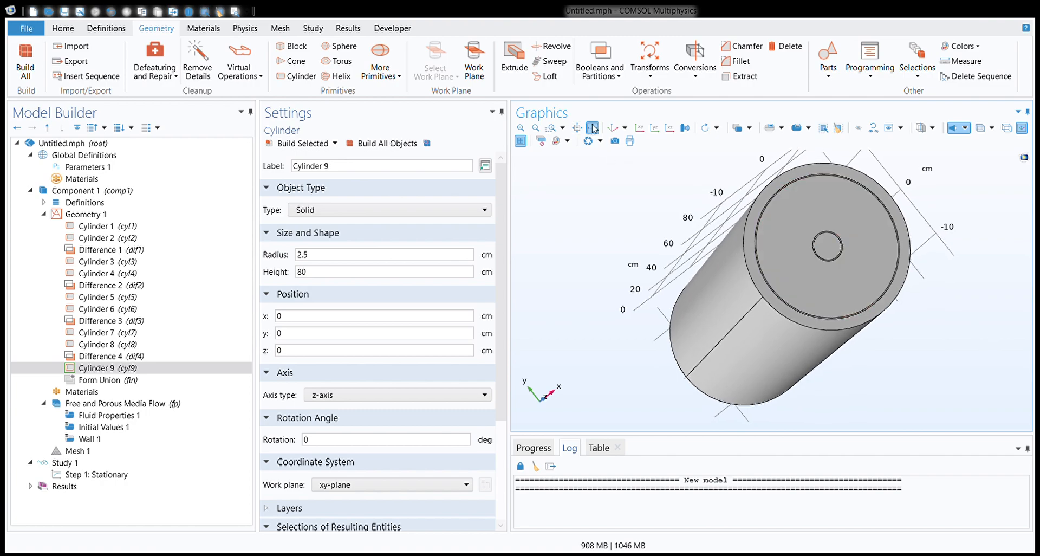
click(593, 128)
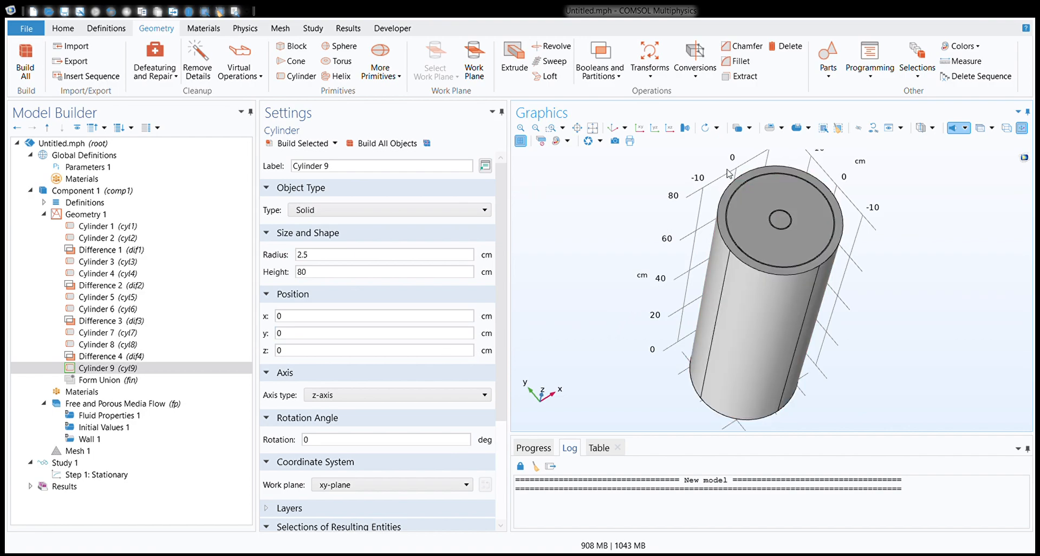
drag(1001, 295, 992, 261)
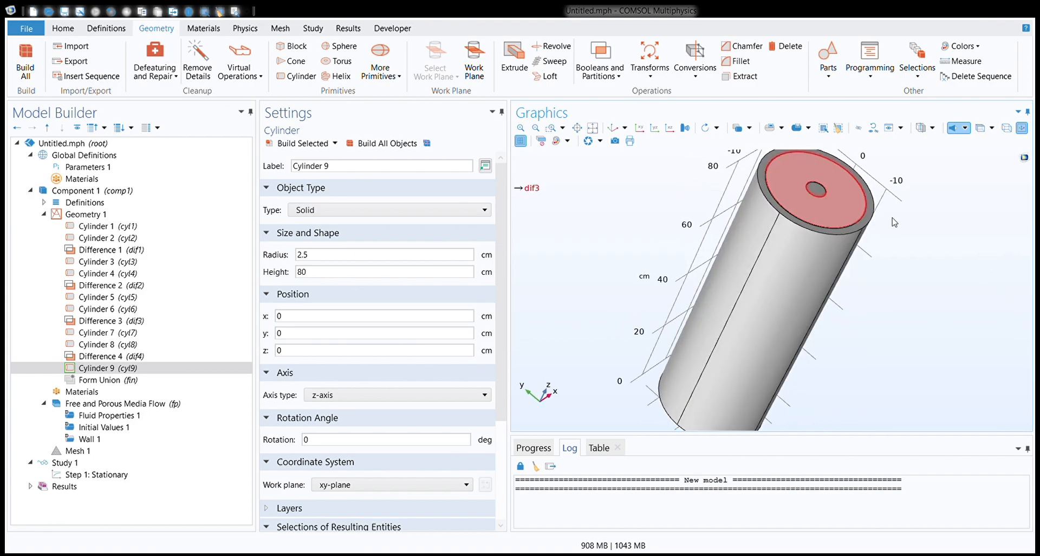
click(613, 128)
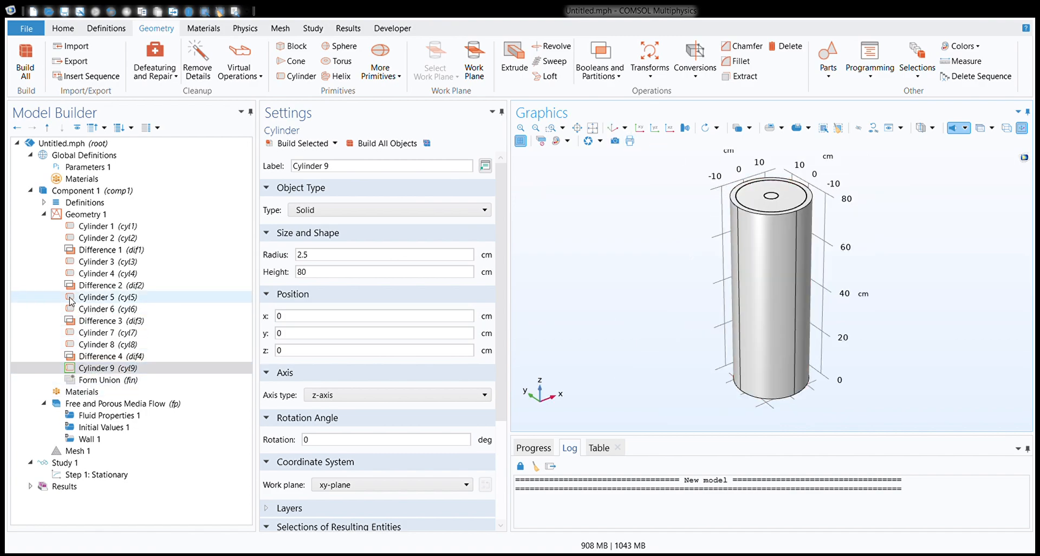
- Search the material library for "air" and add Air [gas] from Other Materials to the component
double_click(109, 214)
click(115, 238)
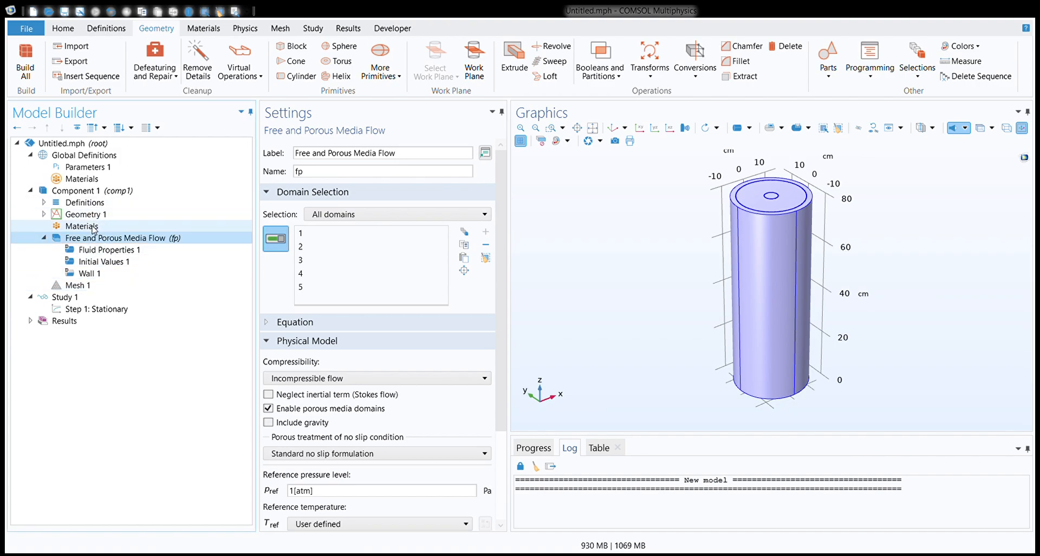
click(93, 227)
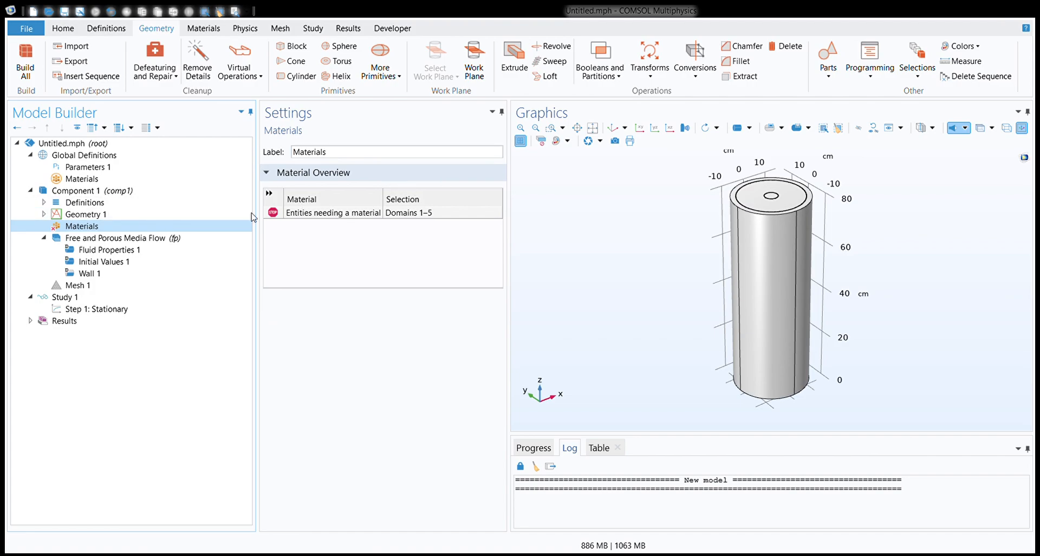
click(200, 31)
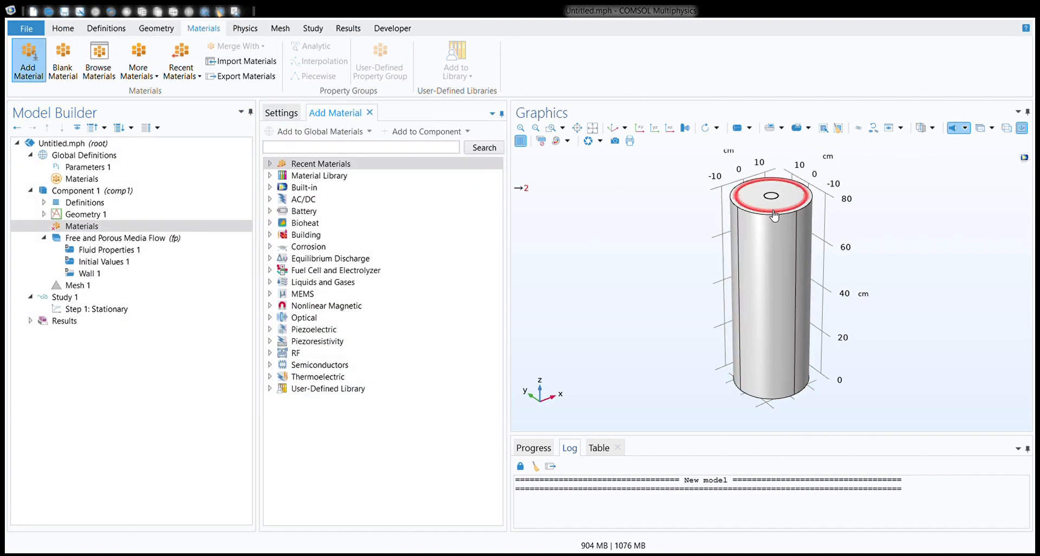
click(366, 155)
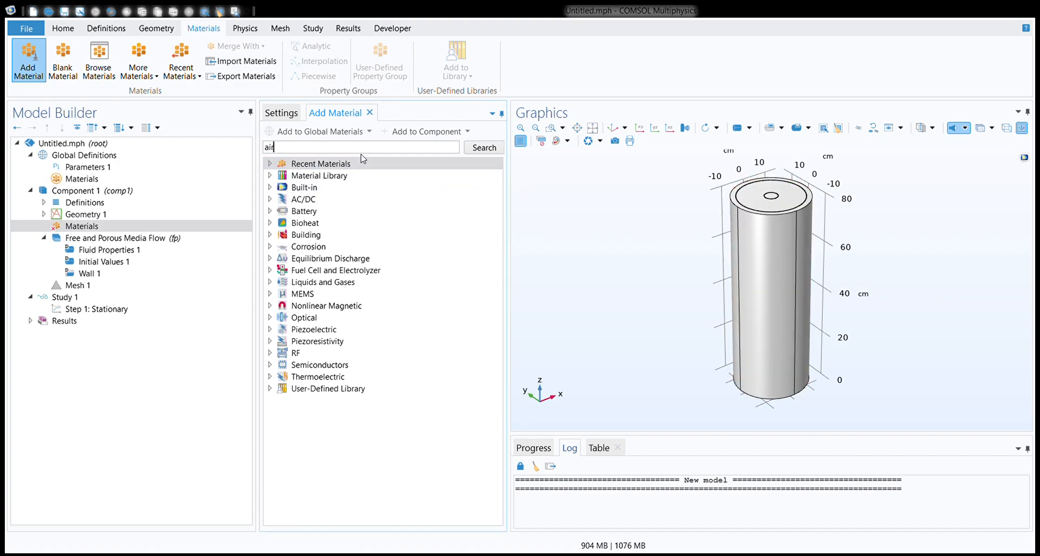
click(473, 149)
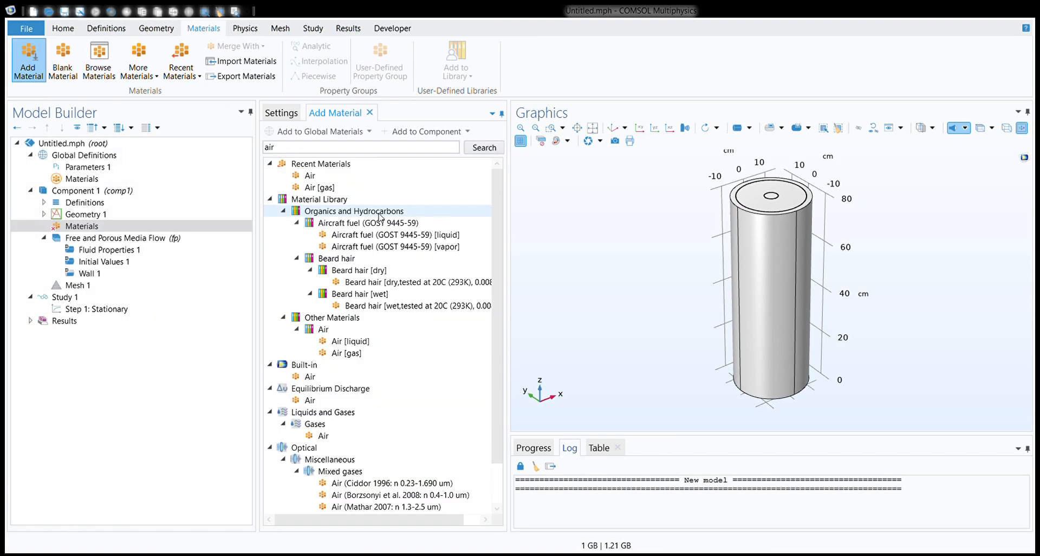
click(346, 187)
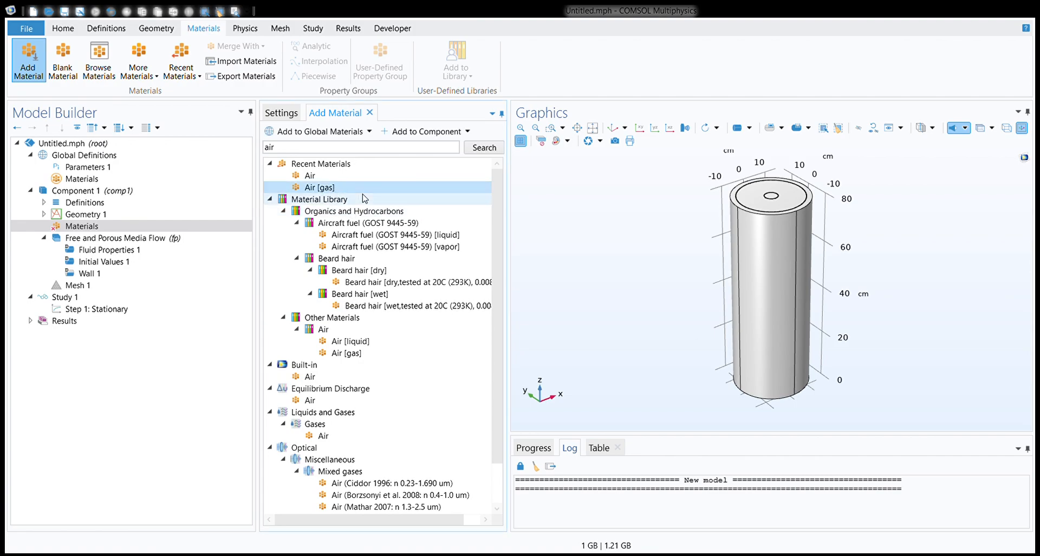
click(349, 353)
double_click(347, 354)
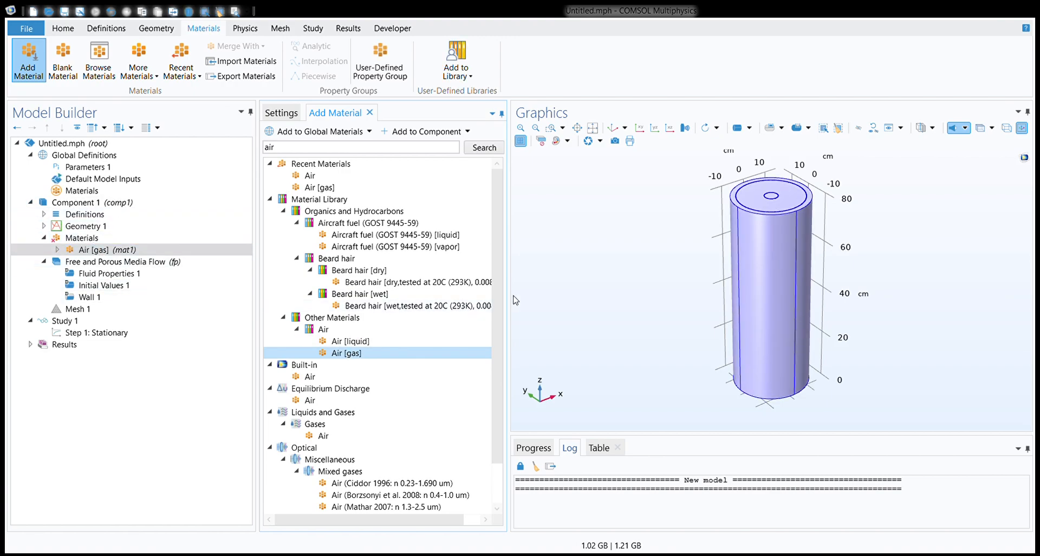
- Review the Fluid Properties and the Free and Porous Media Flow settings, including domains, density, viscosity, reference conditions and turbulence
click(96, 250)
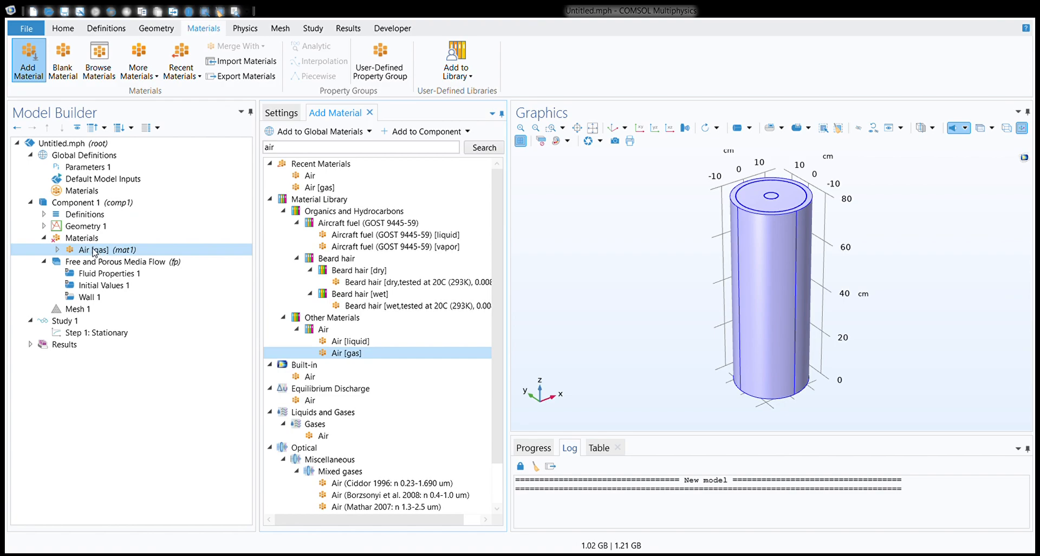
click(113, 263)
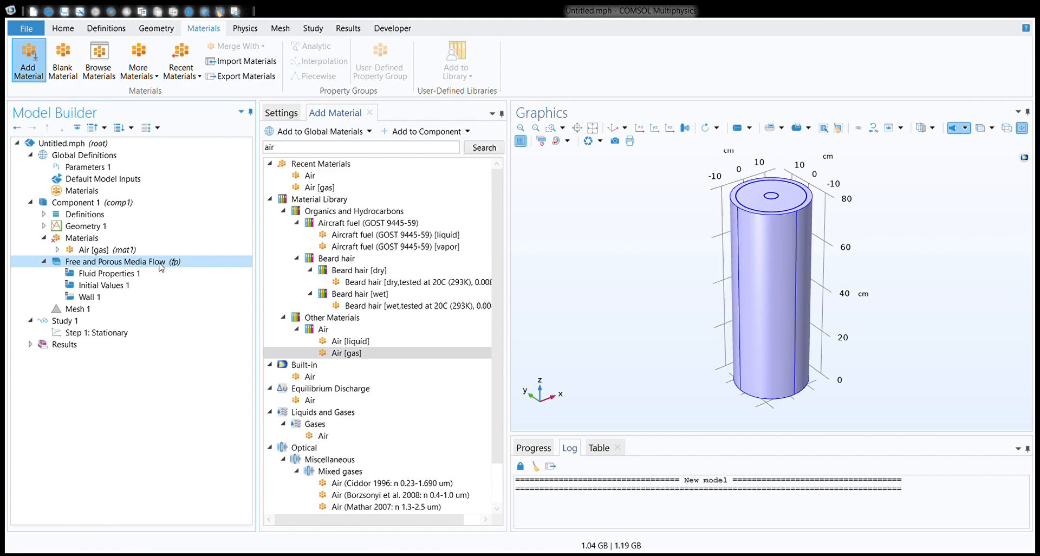
click(112, 275)
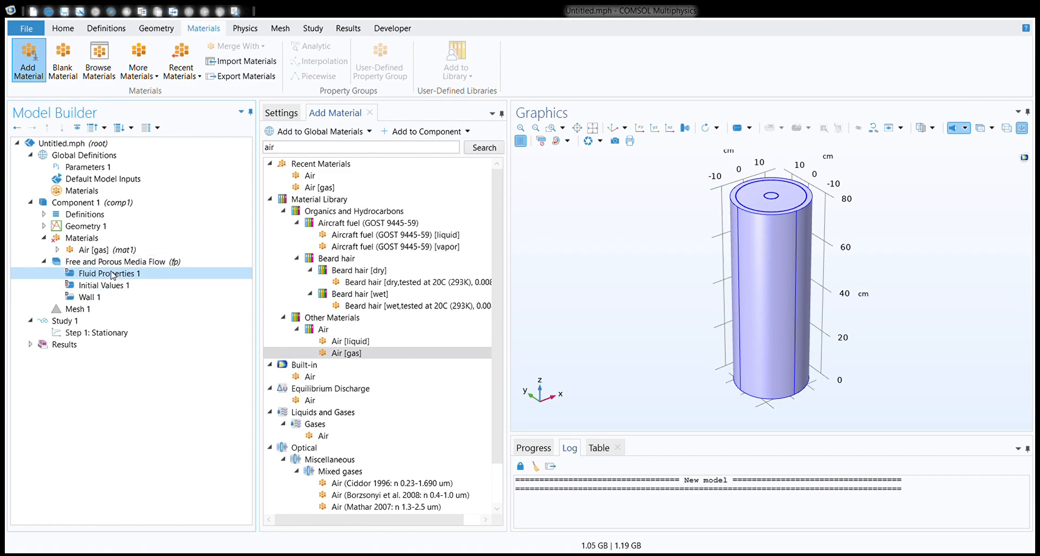
click(371, 116)
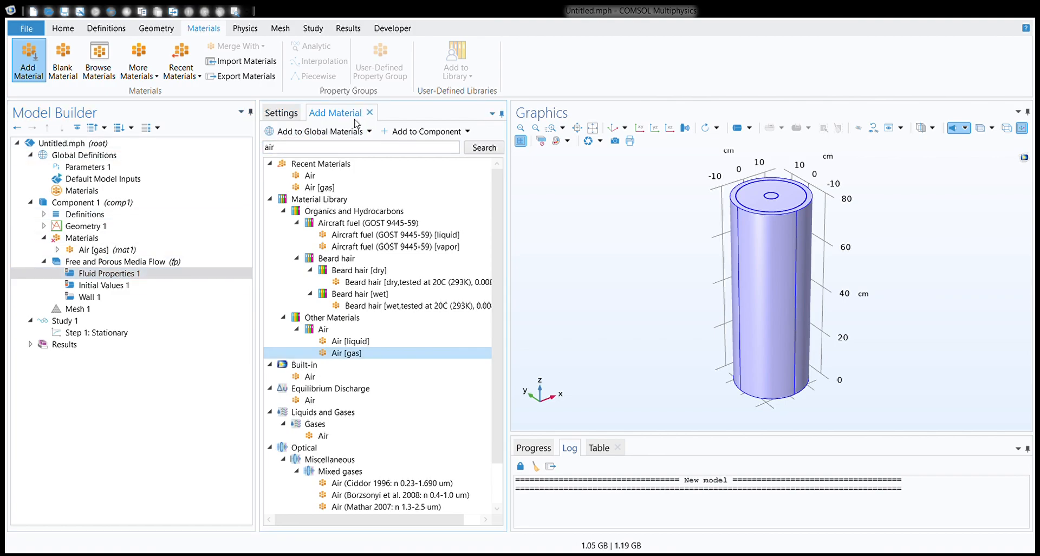
click(371, 113)
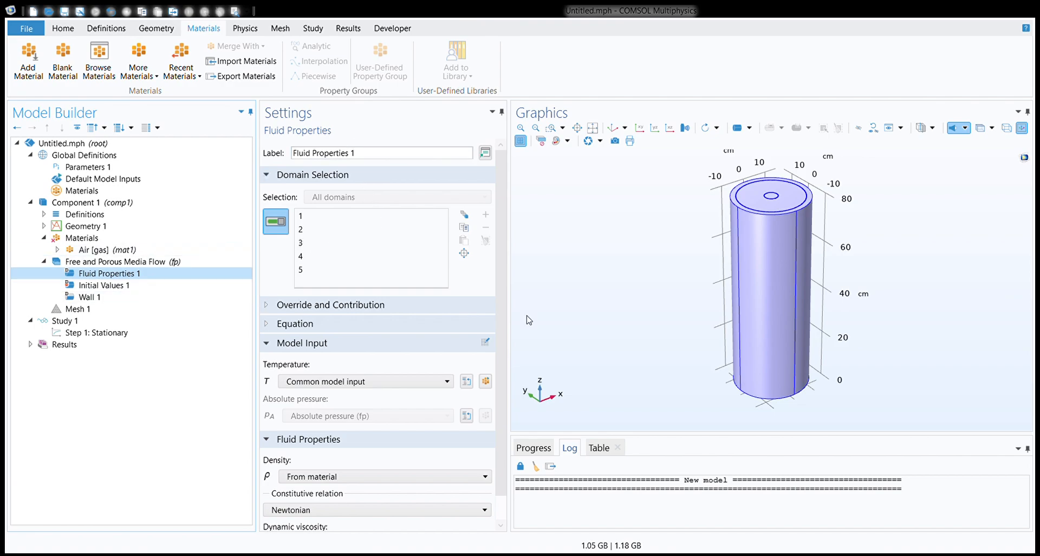
scroll(508, 336, down, 1)
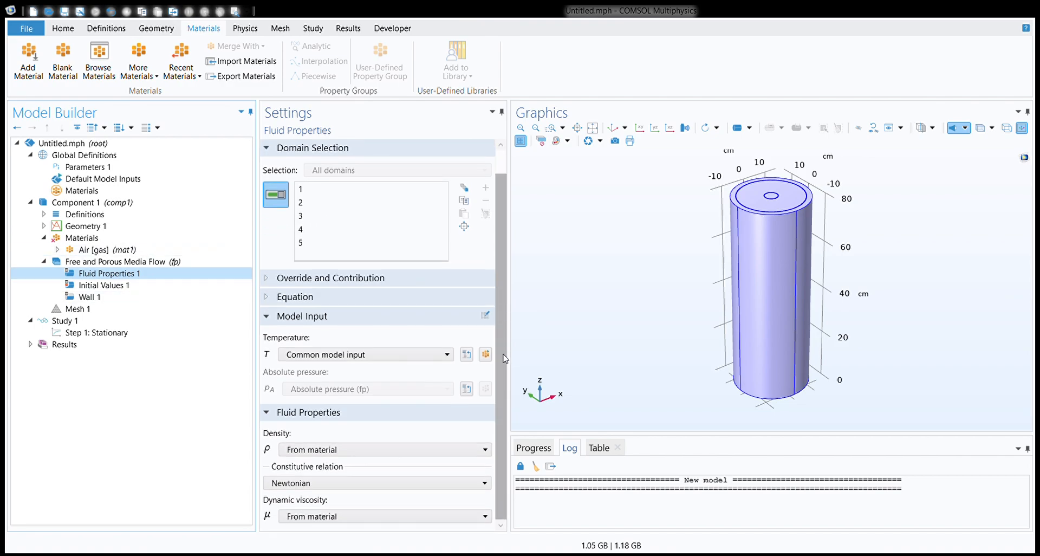
click(162, 262)
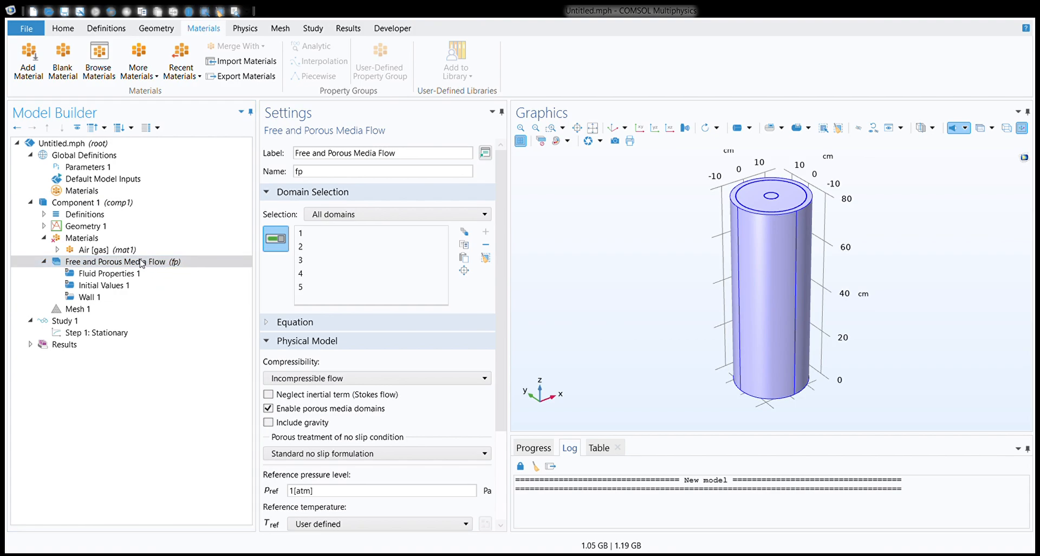
scroll(420, 352, down, 4)
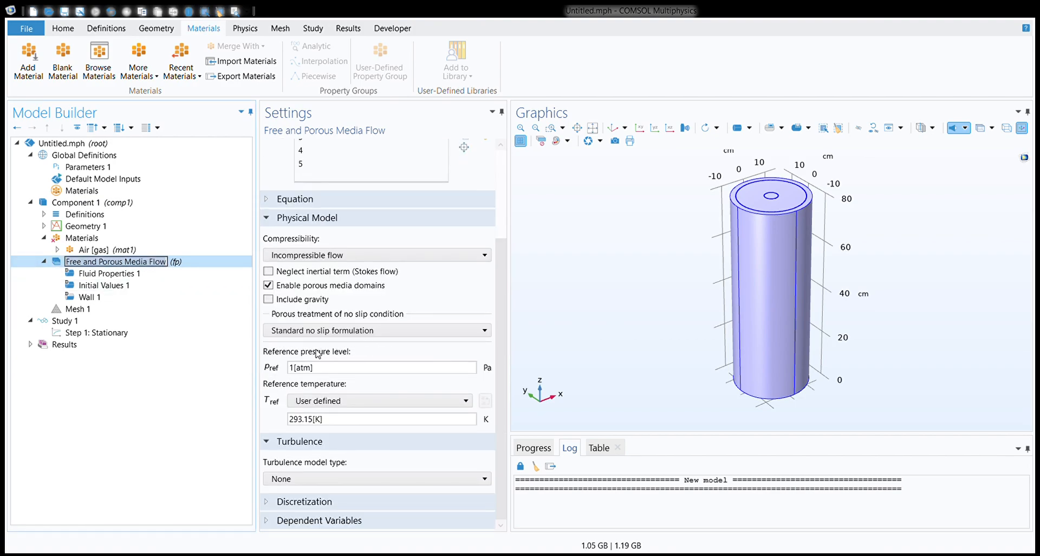
click(158, 273)
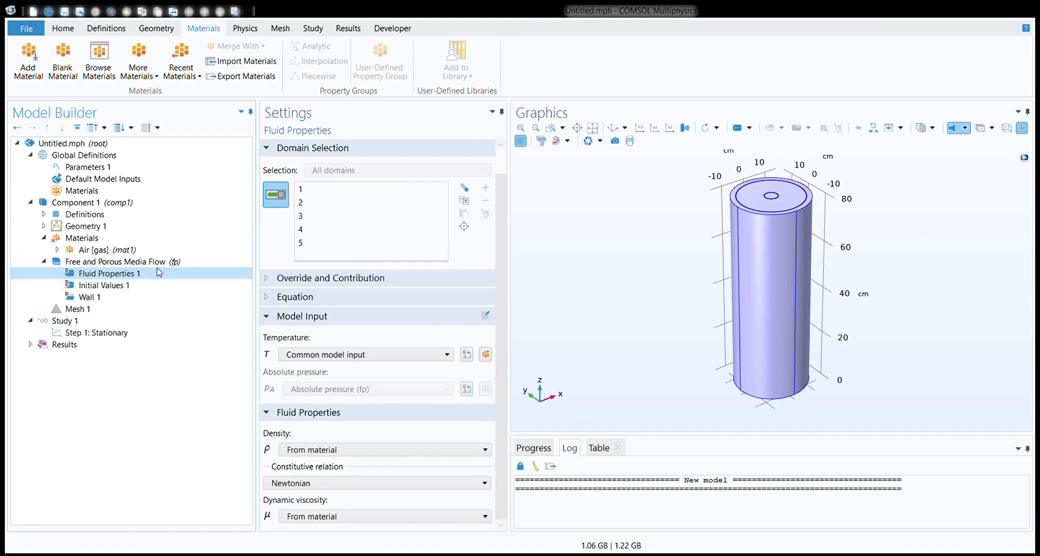
- Add a Porous Medium to the Free and Porous Media Flow physics and assign it domains 2, 3 and 4
click(158, 261)
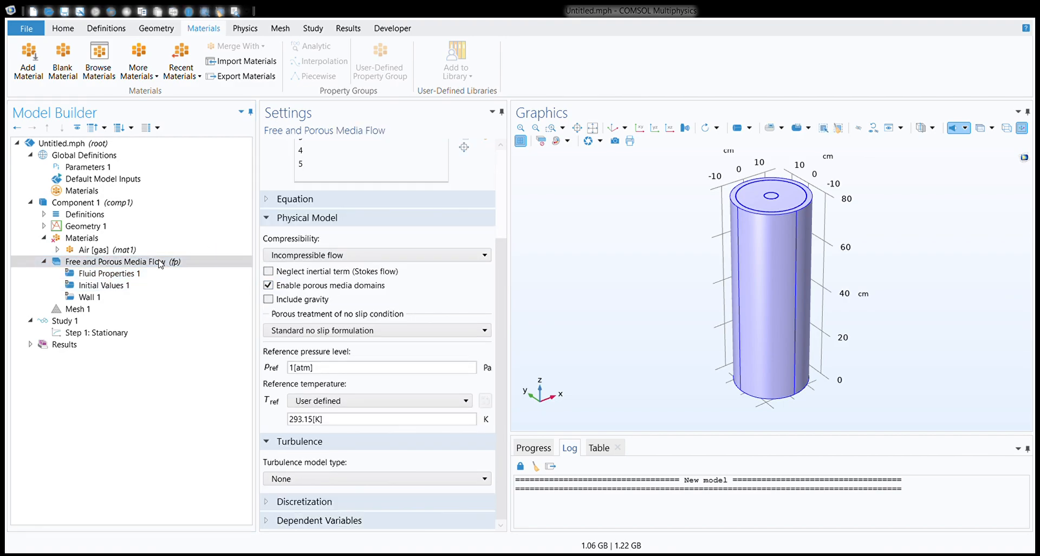
click(232, 56)
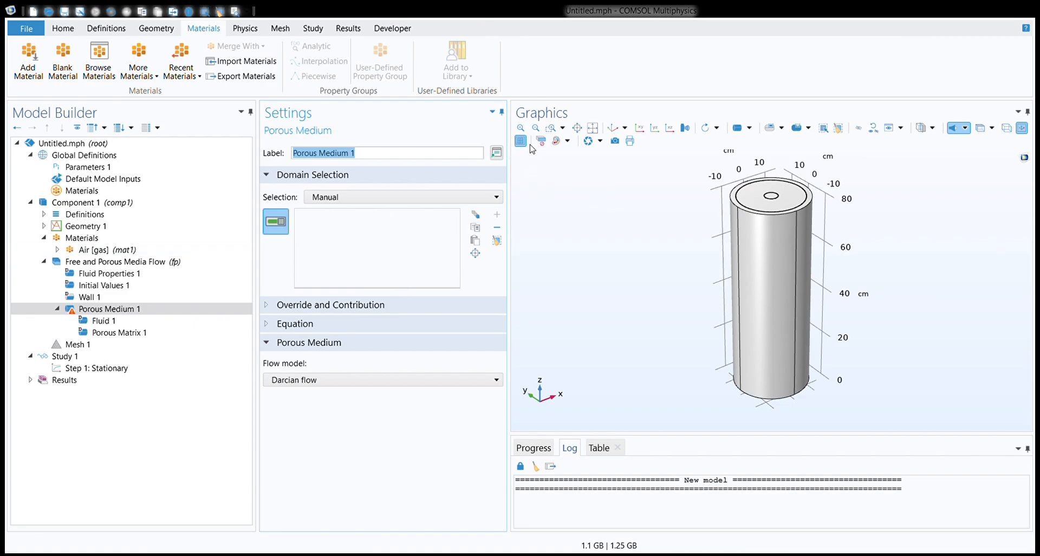
drag(611, 176, 620, 205)
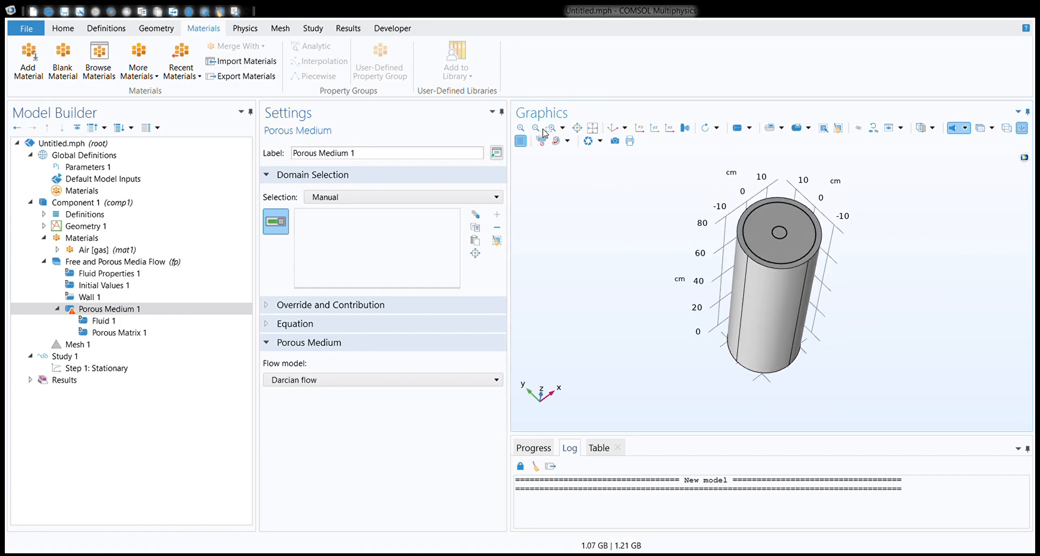
click(551, 128)
drag(745, 193, 843, 301)
drag(646, 291, 651, 327)
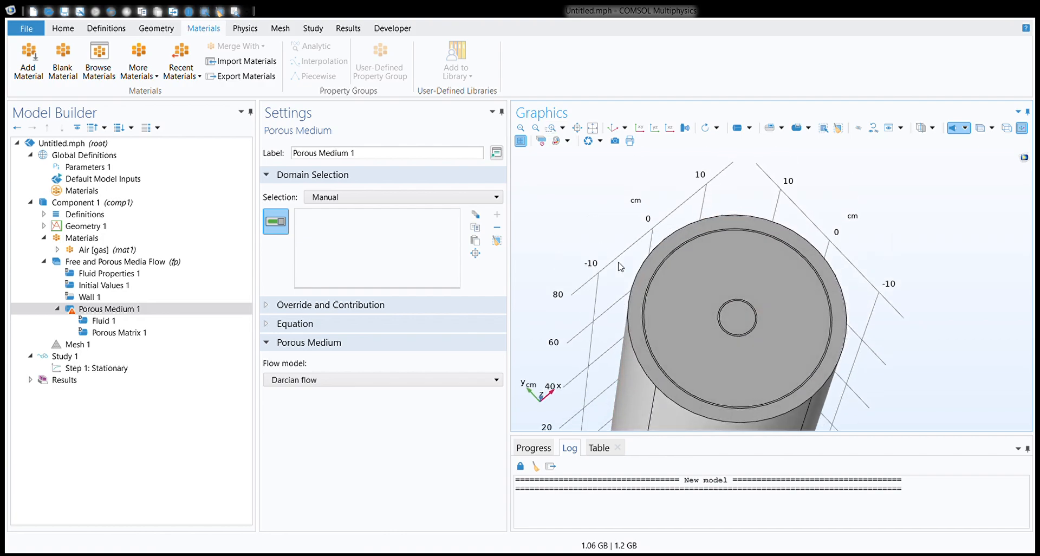
click(649, 330)
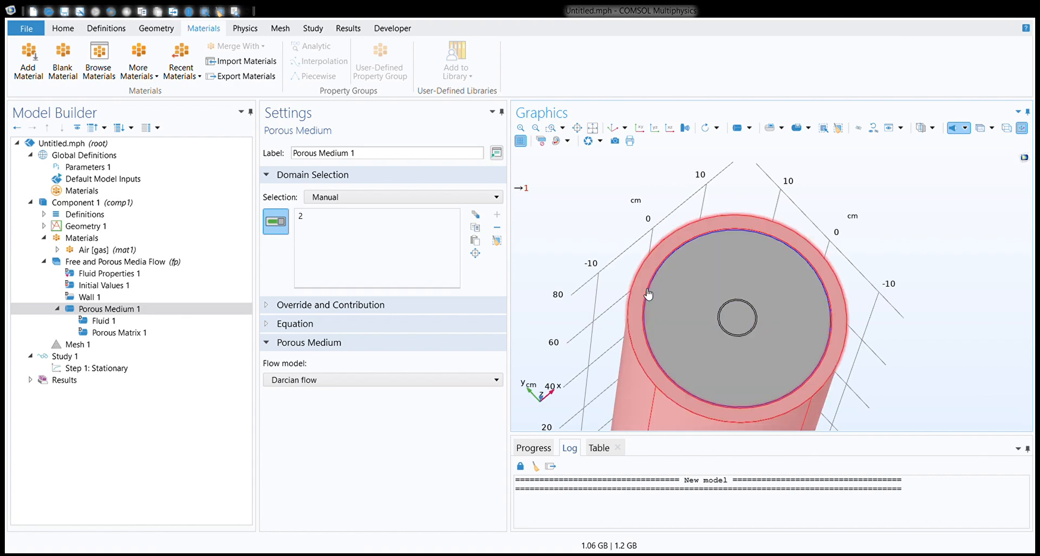
click(691, 309)
click(732, 335)
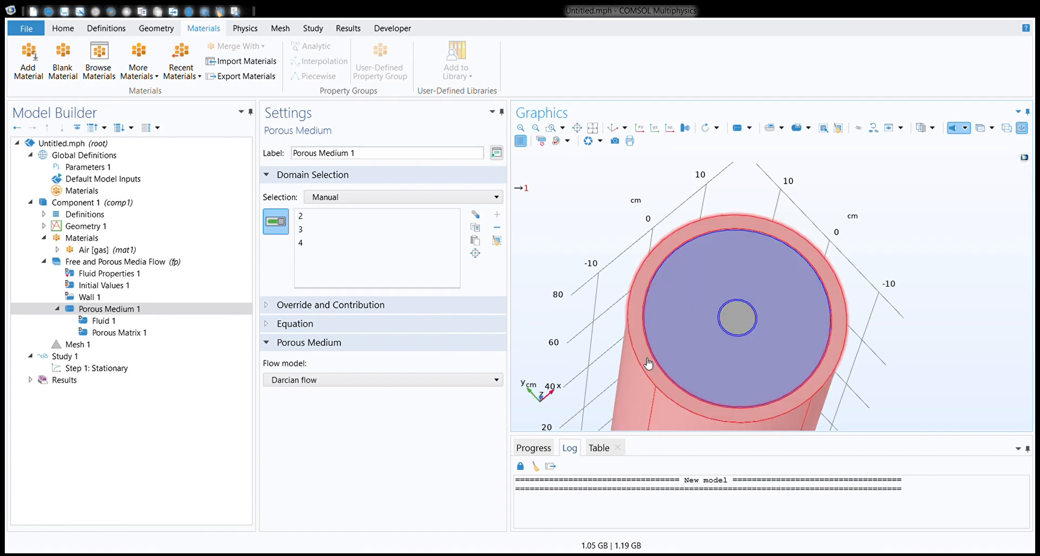
click(596, 141)
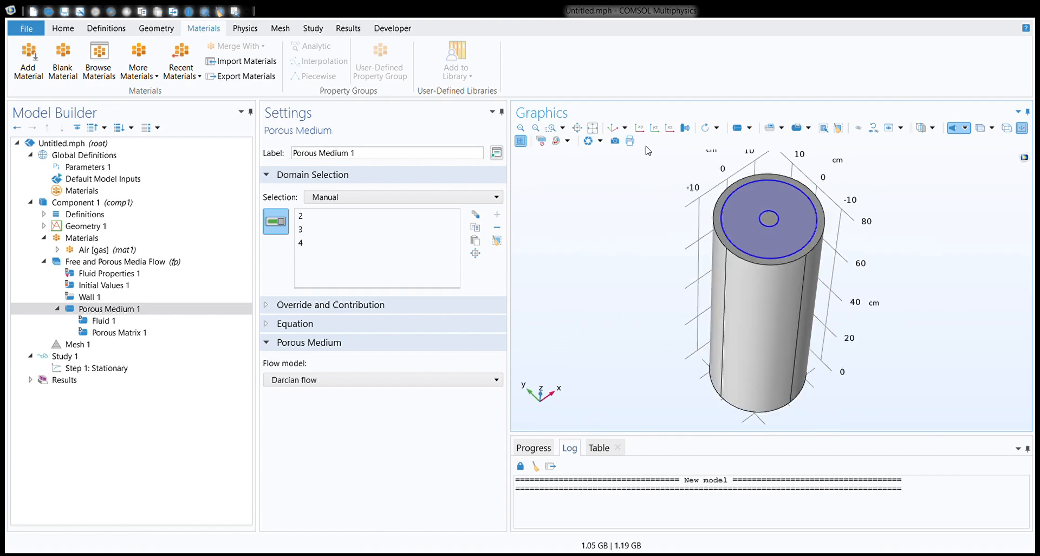
click(613, 128)
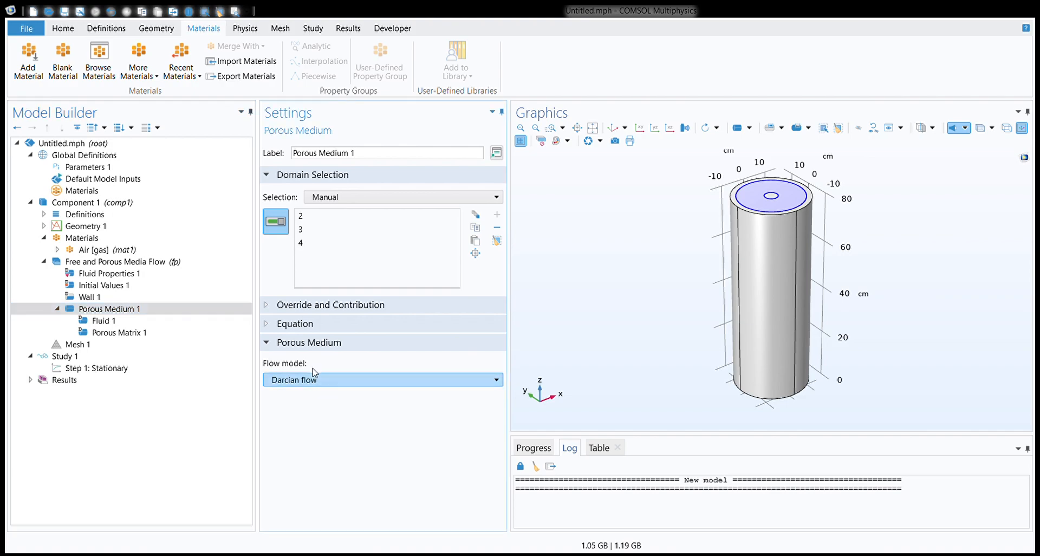
- Switch the porosity of Porous Medium 1's matrix to User defined and set it to 0.3
click(145, 334)
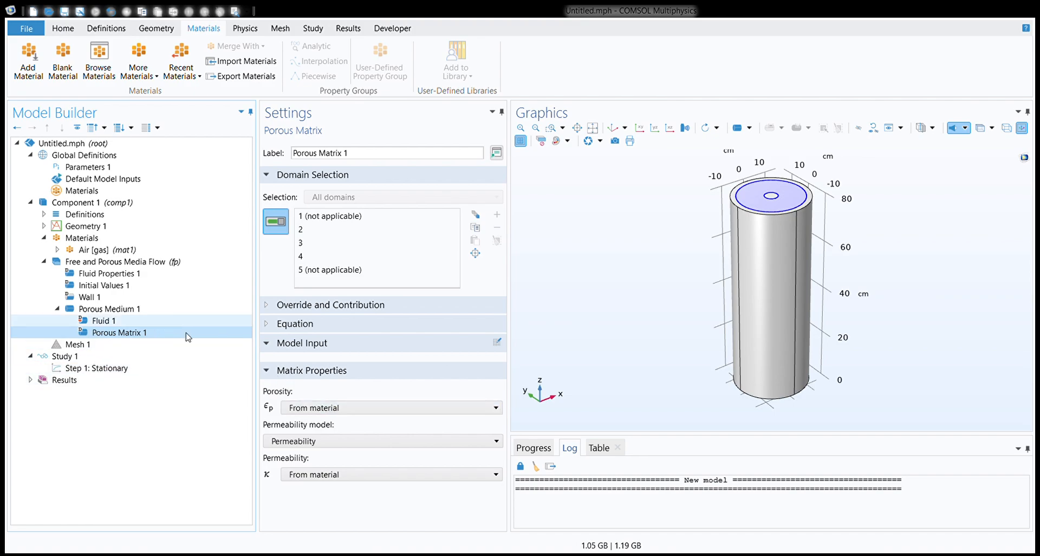
click(313, 407)
click(324, 436)
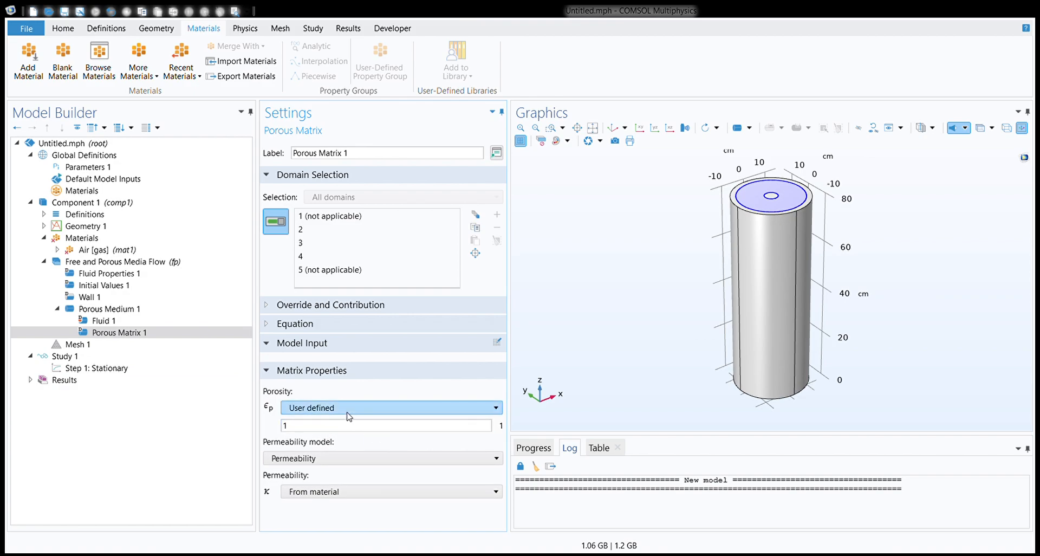
double_click(282, 425)
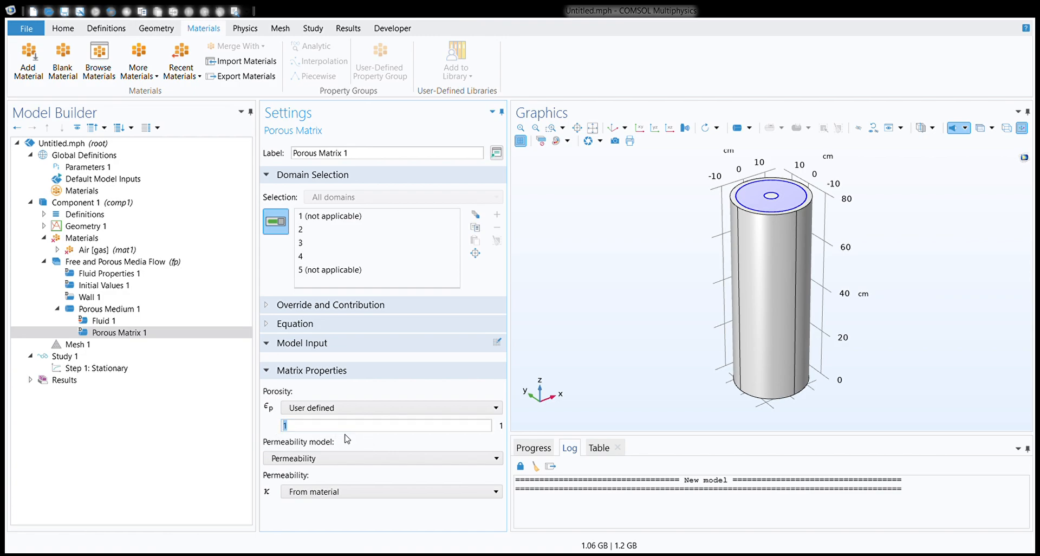
text(0.3)
click(109, 309)
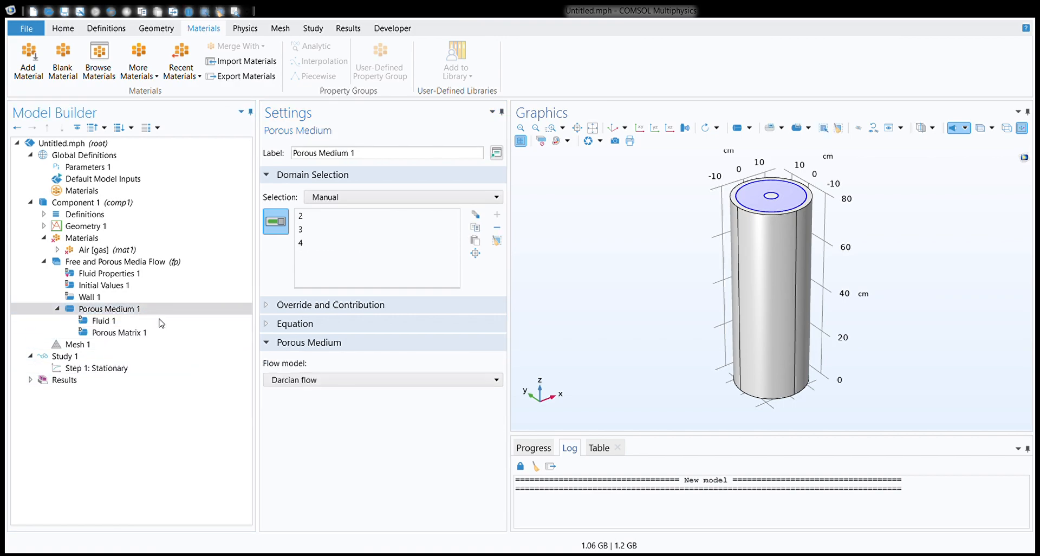
click(114, 321)
click(112, 310)
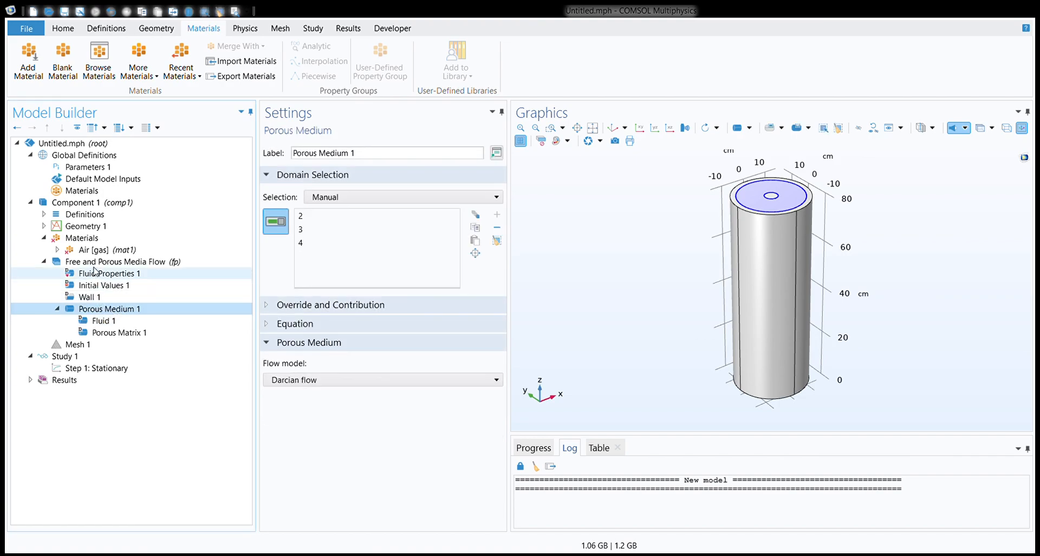
- Add two more Porous Medium nodes to the Free and Porous Media Flow physics
drag(931, 188, 846, 256)
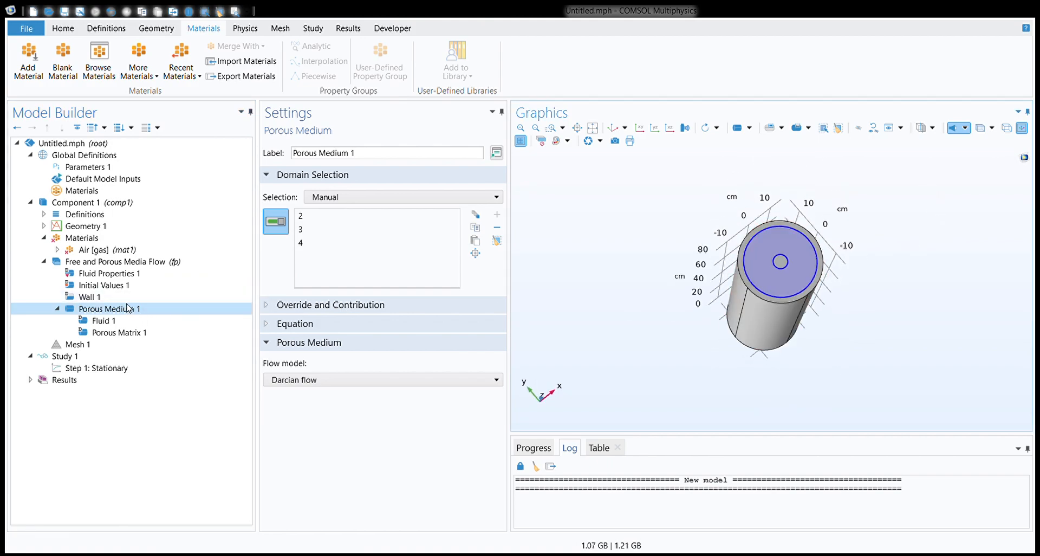
click(140, 259)
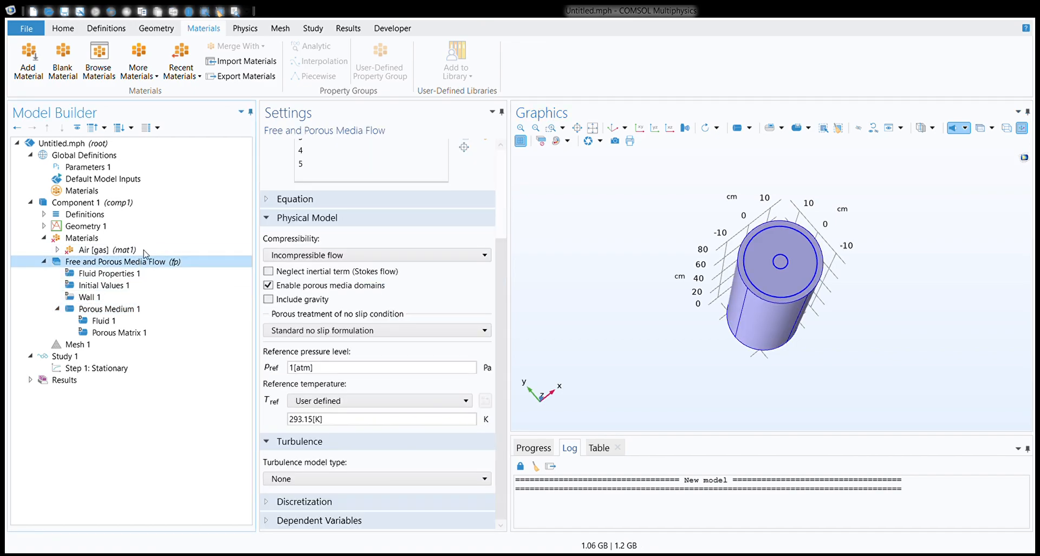
click(199, 60)
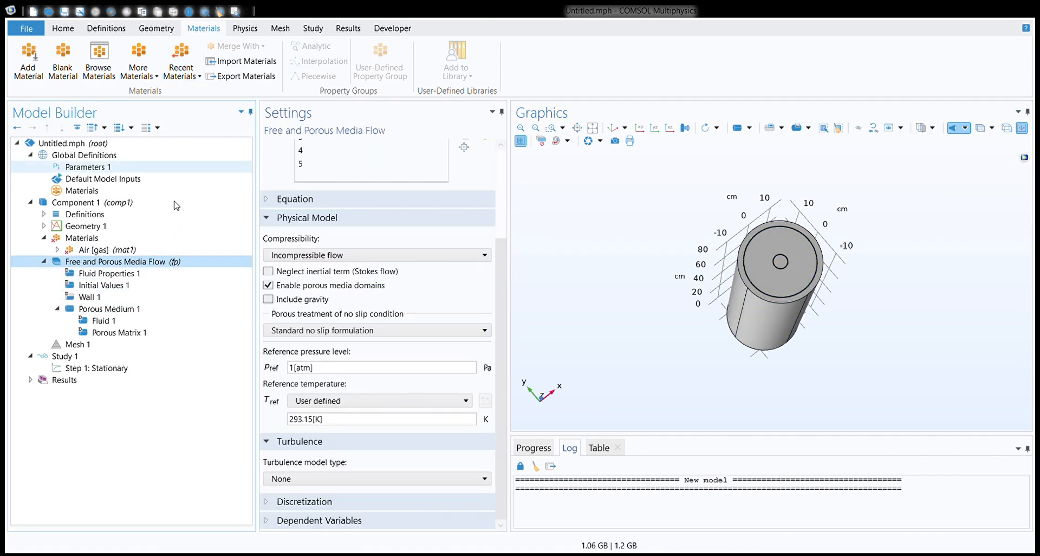
right_click(151, 262)
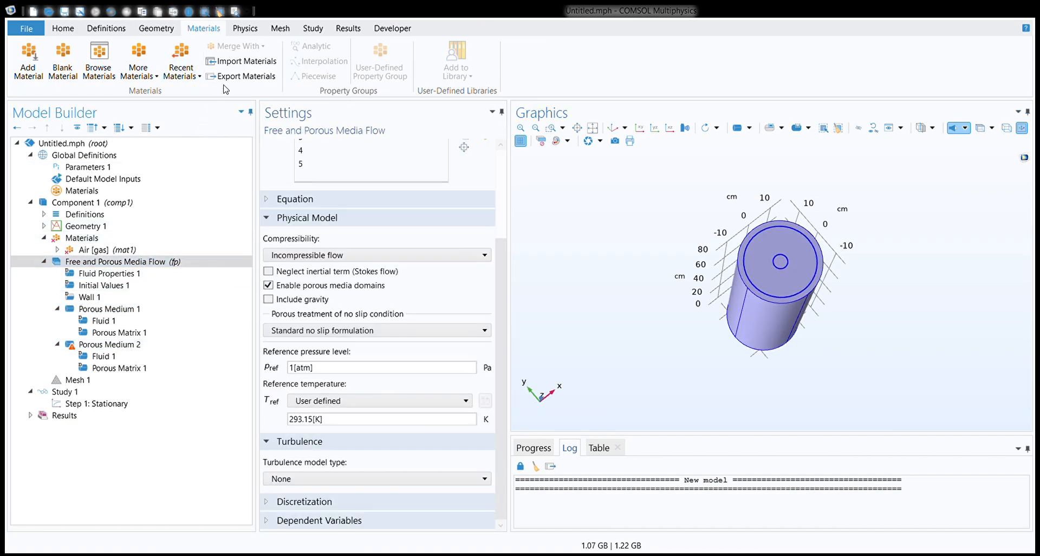
click(244, 62)
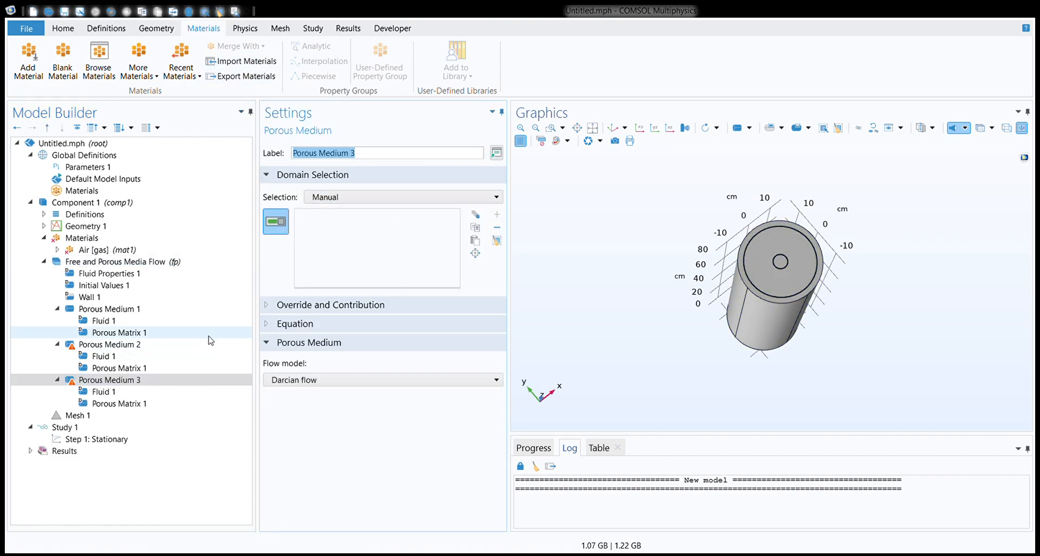
- Clear domains 2, 3 and 4 from Porous Medium 1 and assign it only the thin outer tube, domain 2
click(172, 308)
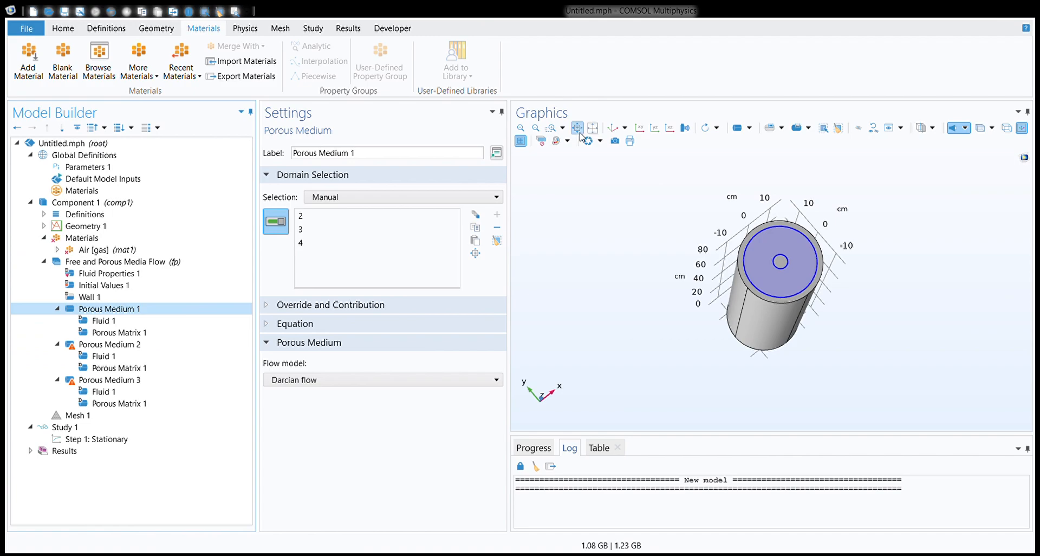
click(311, 244)
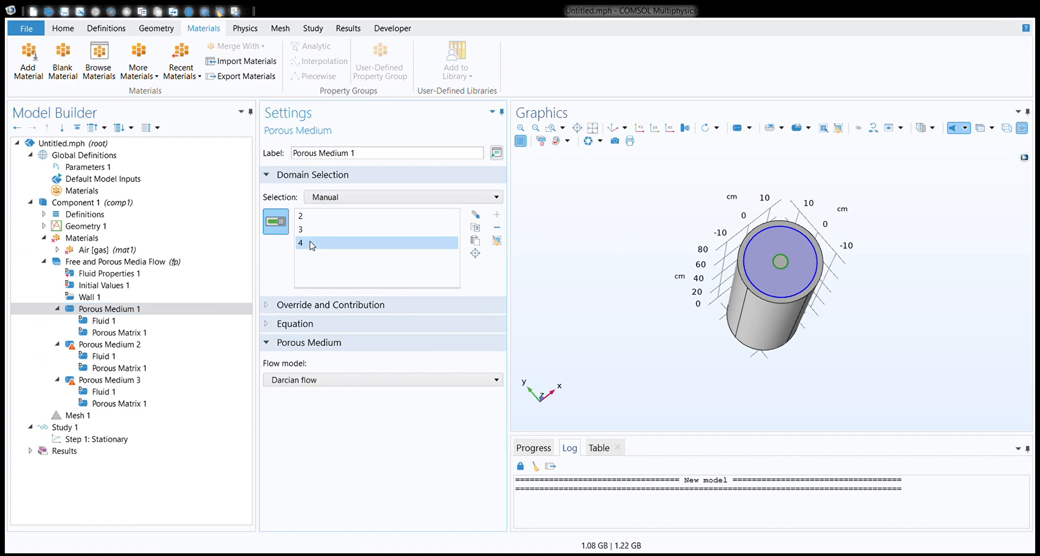
key(Delete)
click(308, 231)
key(Delete)
click(316, 218)
key(Delete)
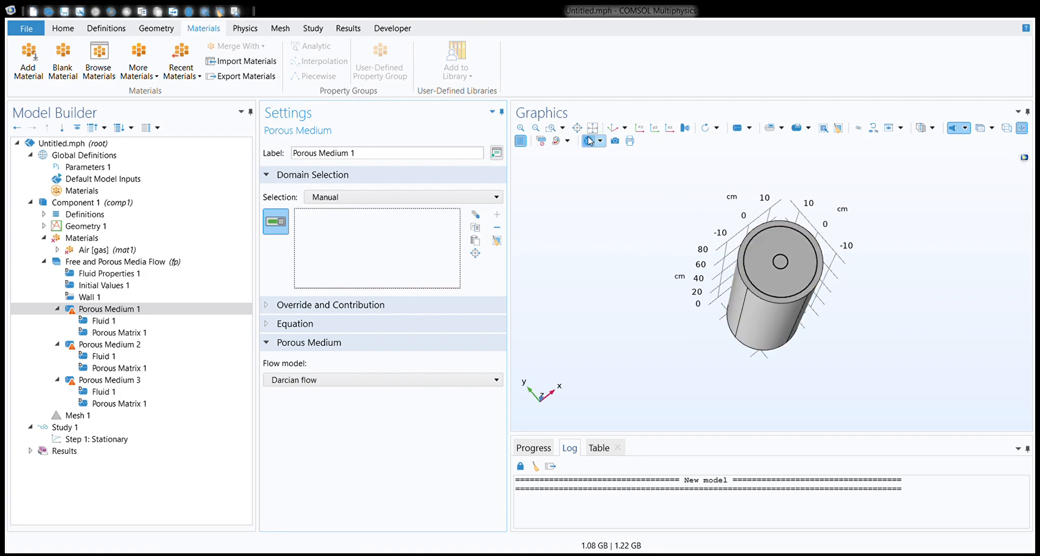
click(556, 132)
drag(740, 205, 830, 298)
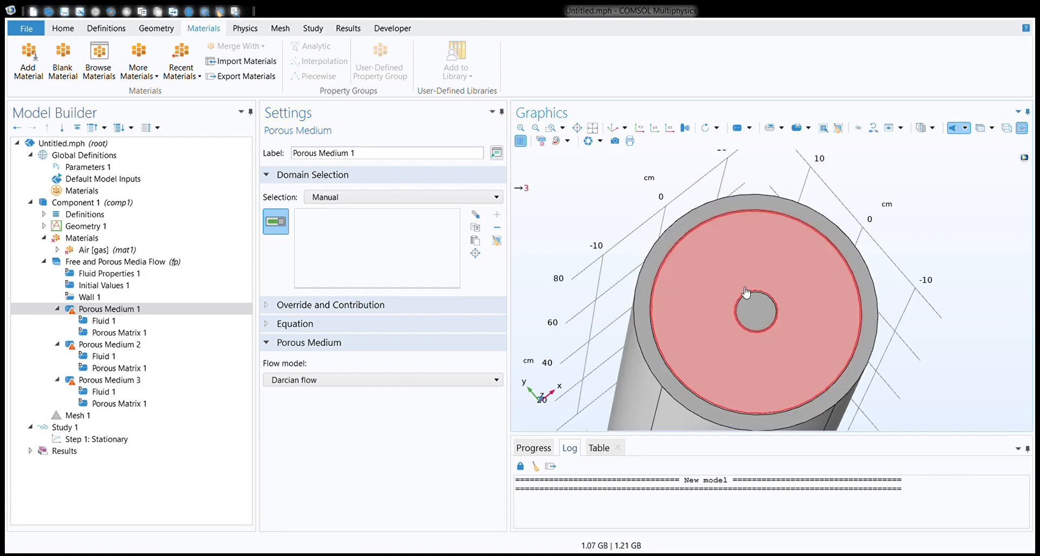
click(658, 298)
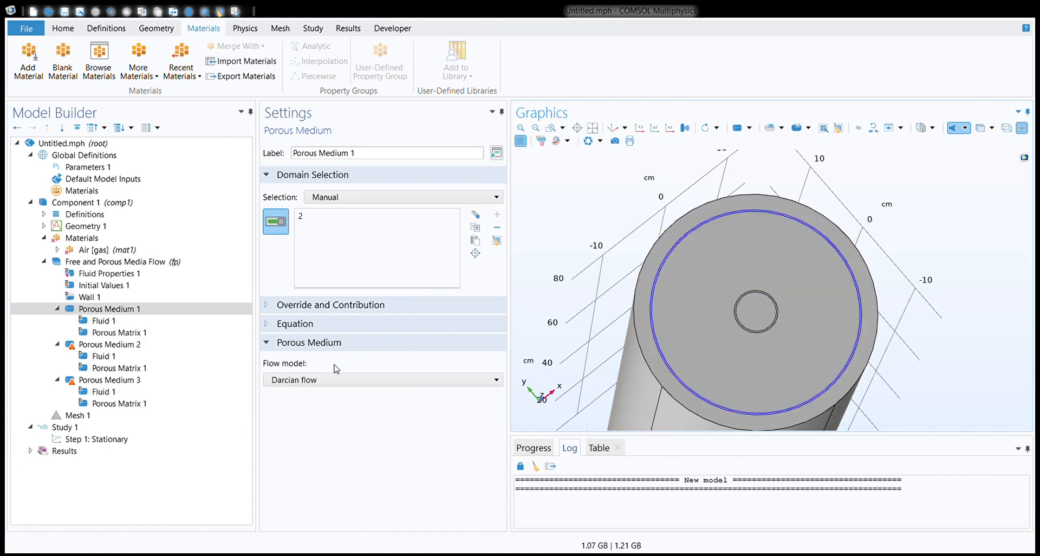
- Set the user-defined porosity of Porous Medium 1's matrix to 0
click(138, 332)
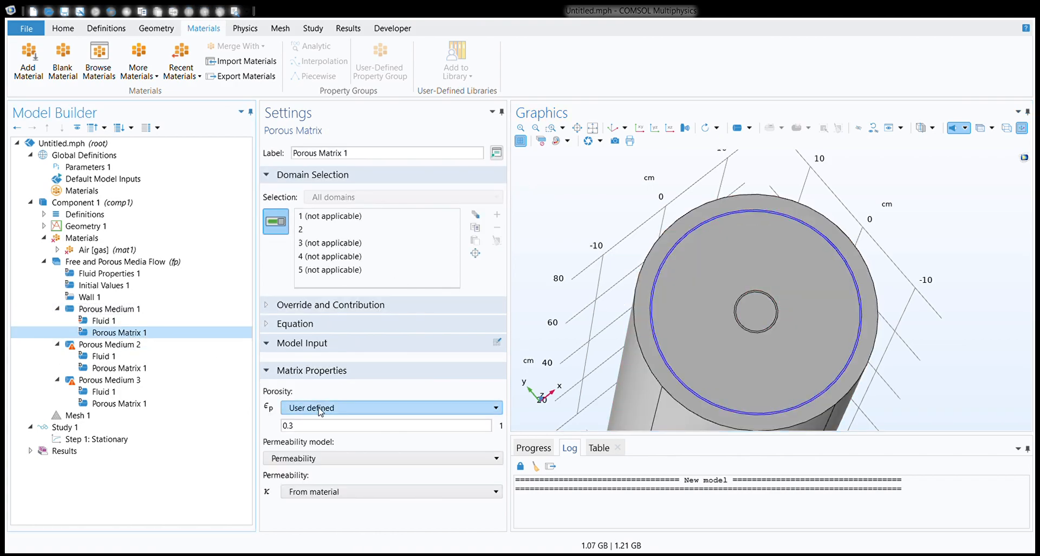
drag(295, 425, 267, 433)
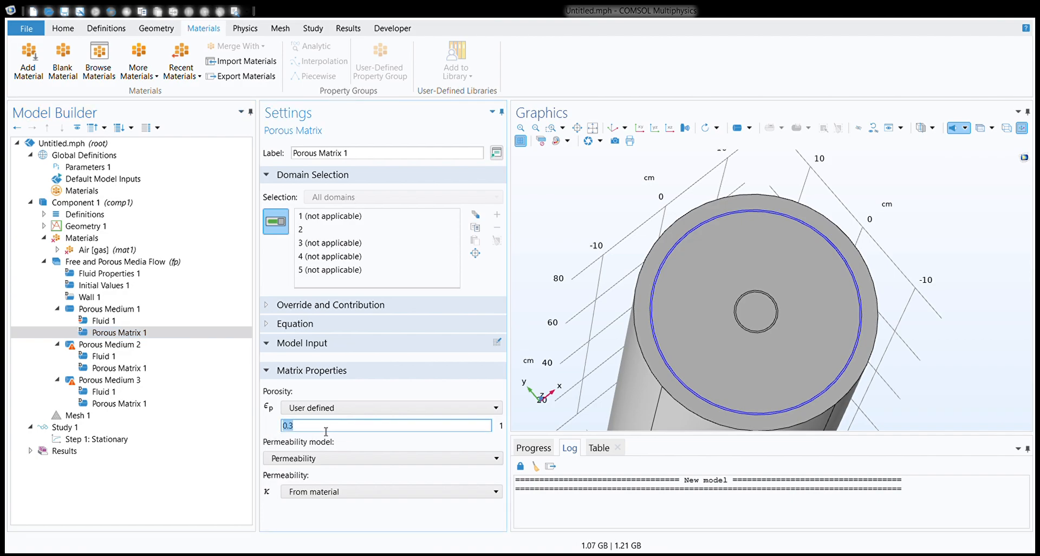
text(0)
click(124, 336)
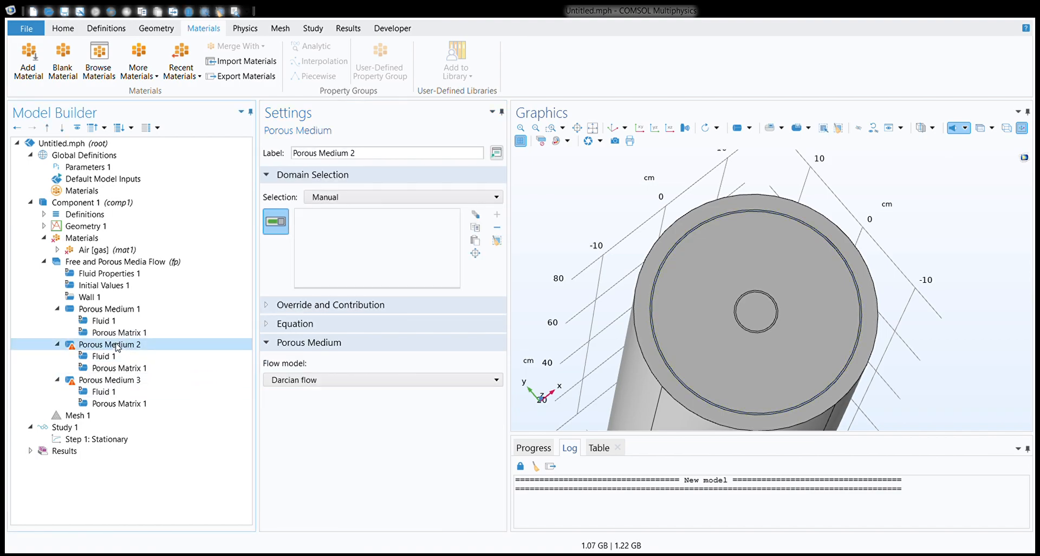
- Assign domain 3, the thick middle layer, to Porous Medium 2 and set its matrix porosity to a user-defined 0.35
click(697, 326)
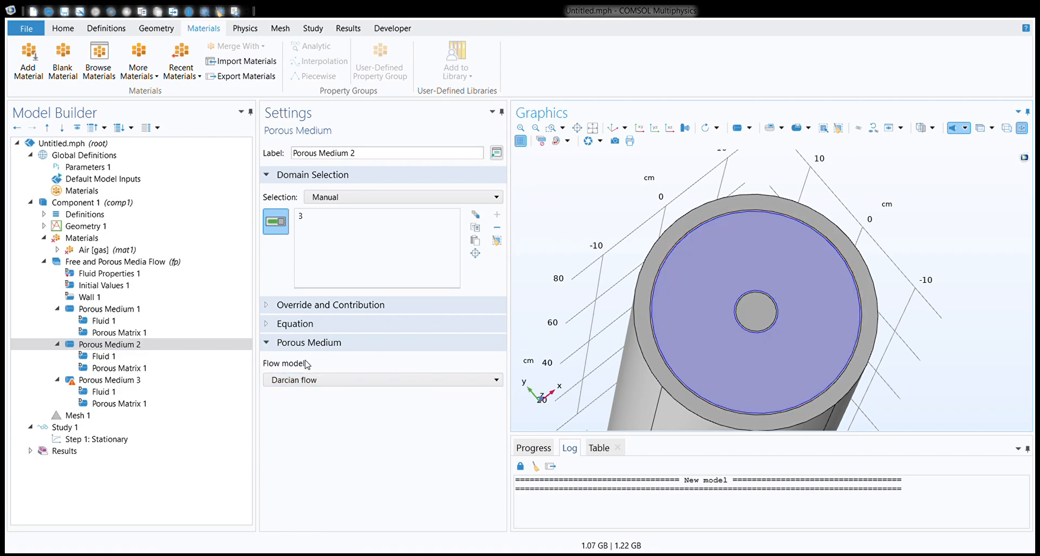
click(162, 368)
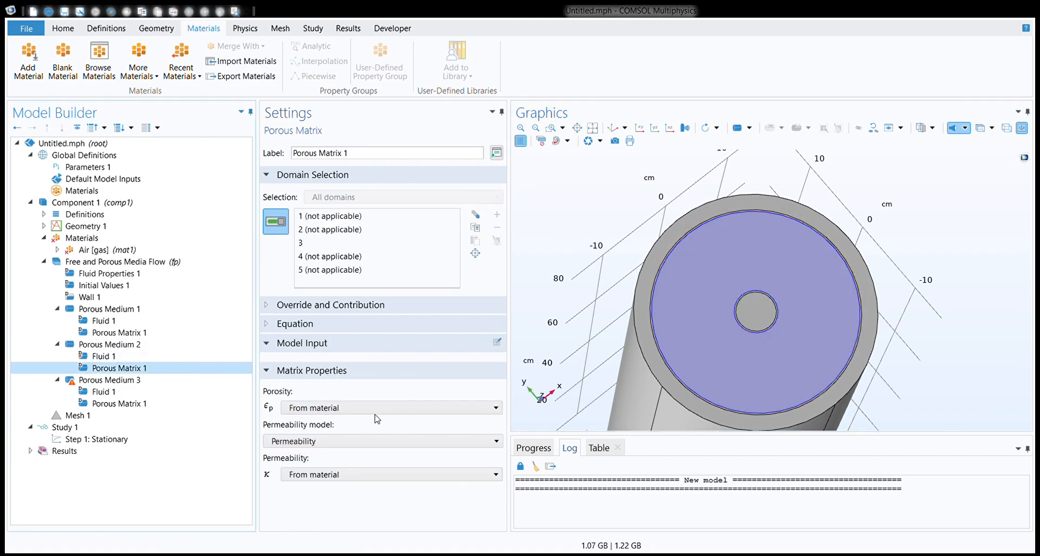
click(337, 406)
click(328, 436)
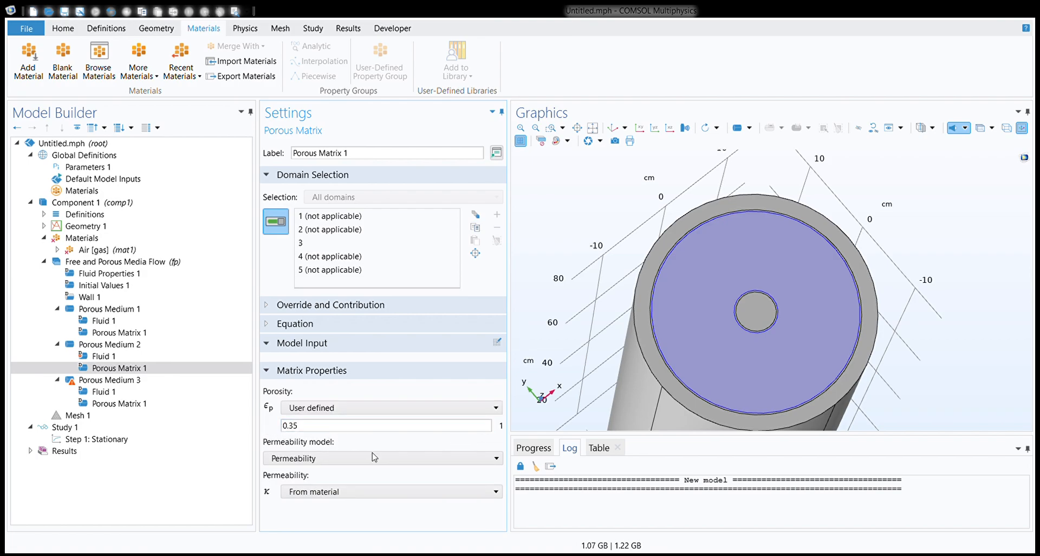
click(232, 481)
- Assign domain 4, the thin inner tube around the core, to Porous Medium 3
click(125, 380)
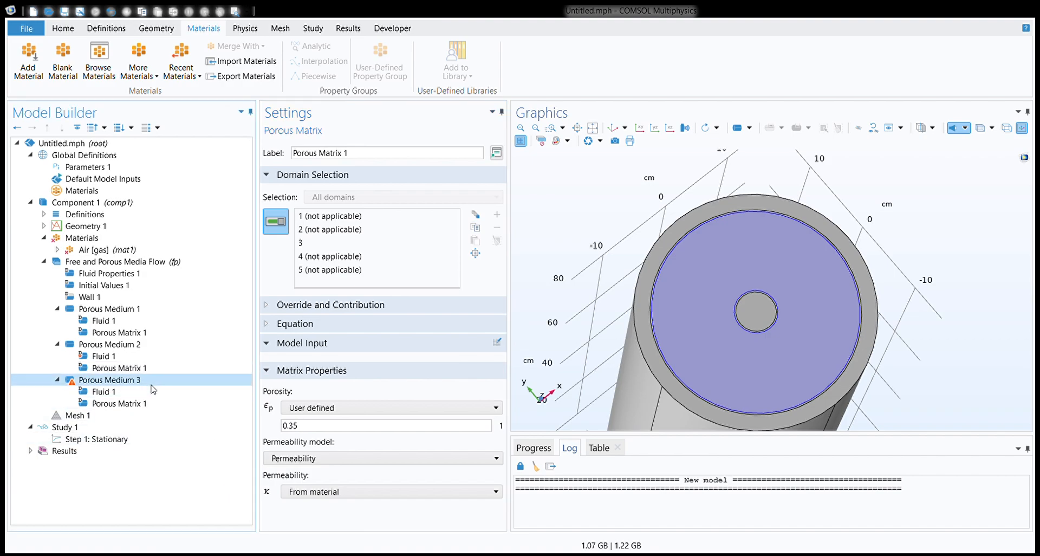
click(747, 312)
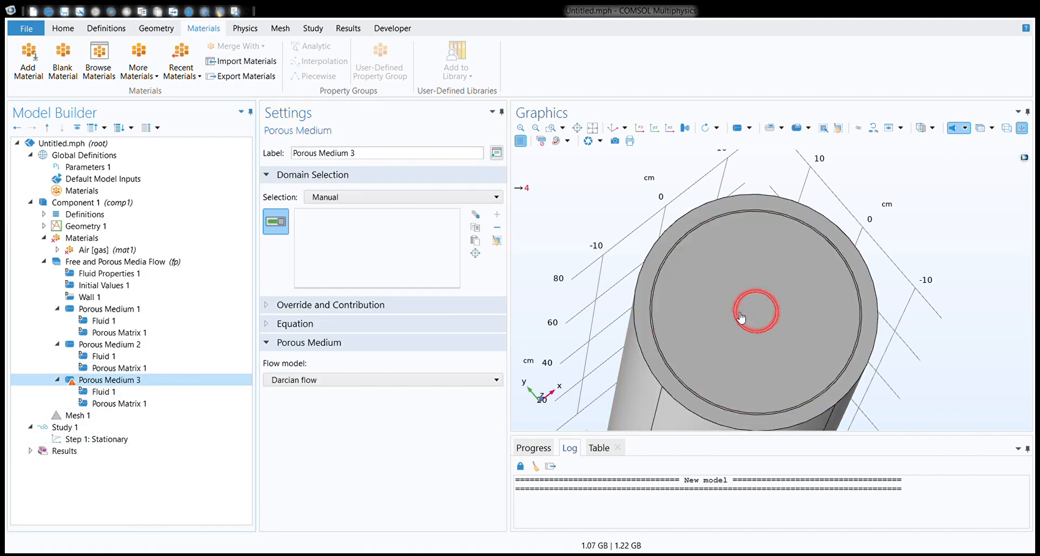
mouse_move(958, 296)
mouse_down()
mouse_move(983, 294)
mouse_move(970, 304)
mouse_up()
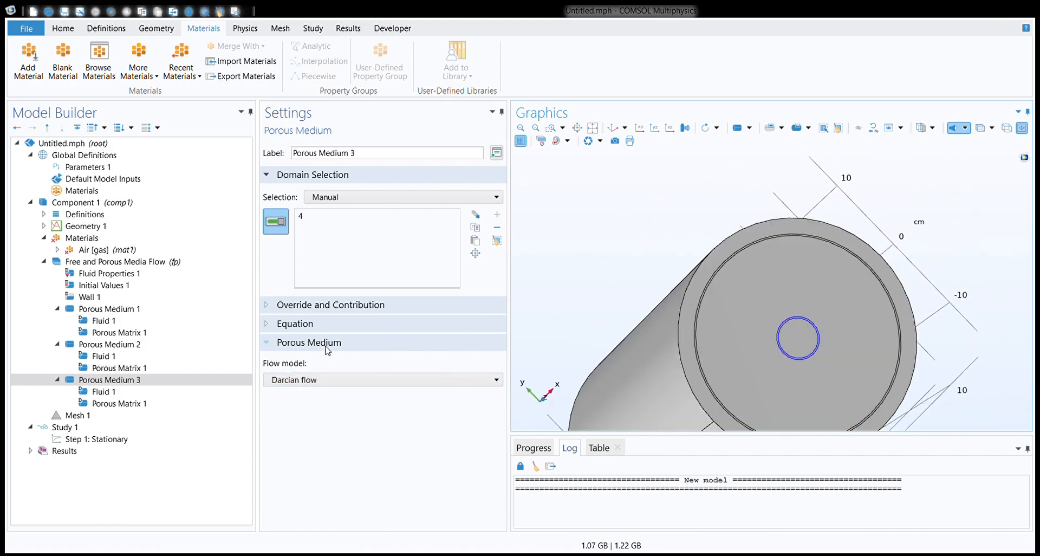
- Switch the porosity of Porous Medium 3's matrix to User defined and set it to 0.05
click(122, 403)
click(342, 445)
click(340, 445)
click(342, 412)
click(339, 435)
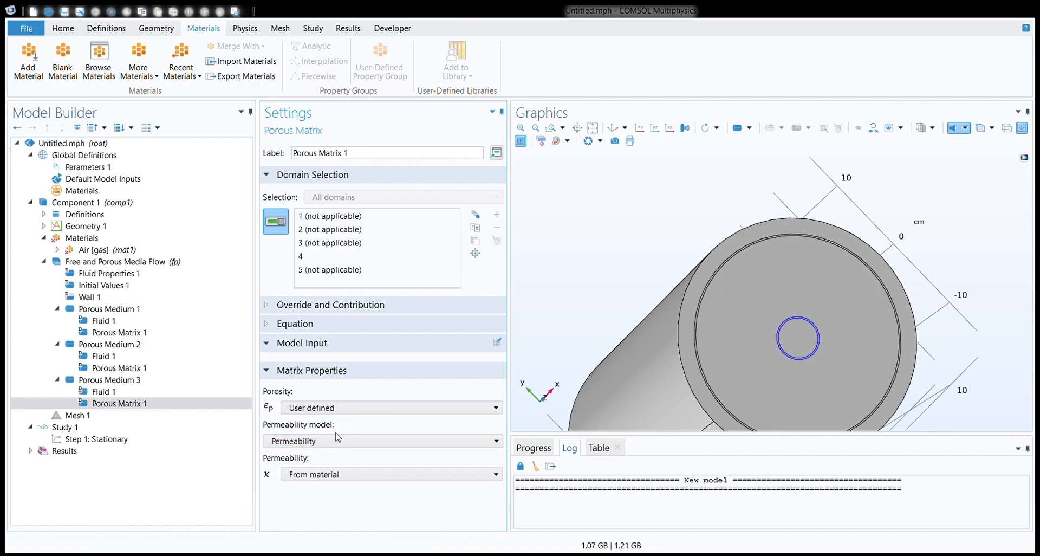
drag(301, 429, 267, 428)
text(0.05)
key(Return)
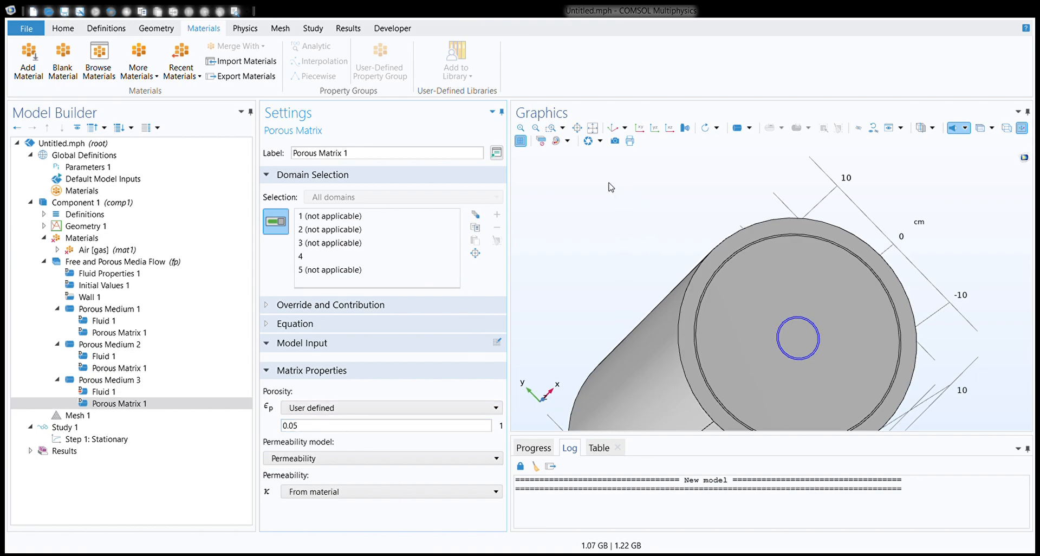
- Restore the default 3D view and collapse the three Porous Medium nodes in the model tree
click(593, 128)
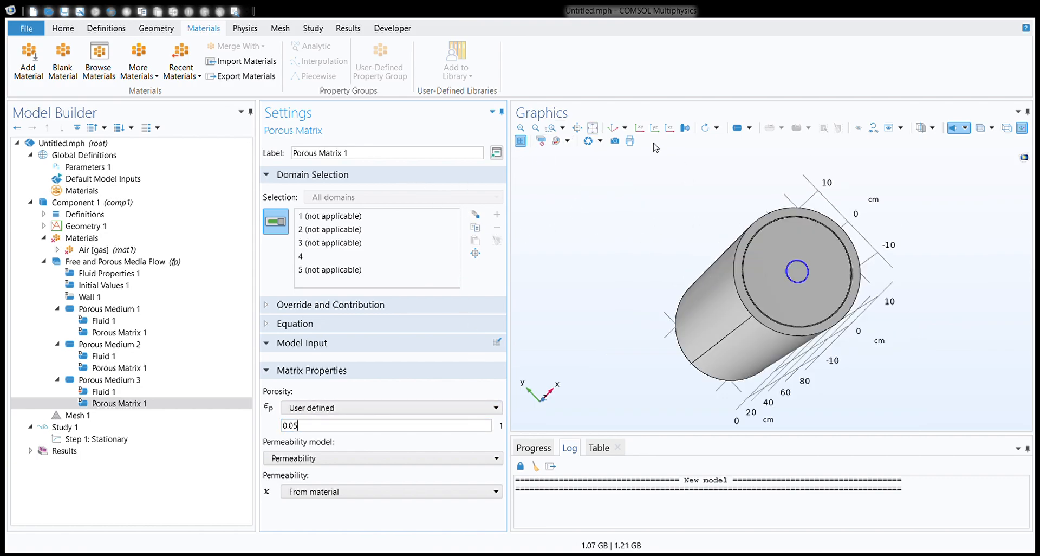
click(612, 128)
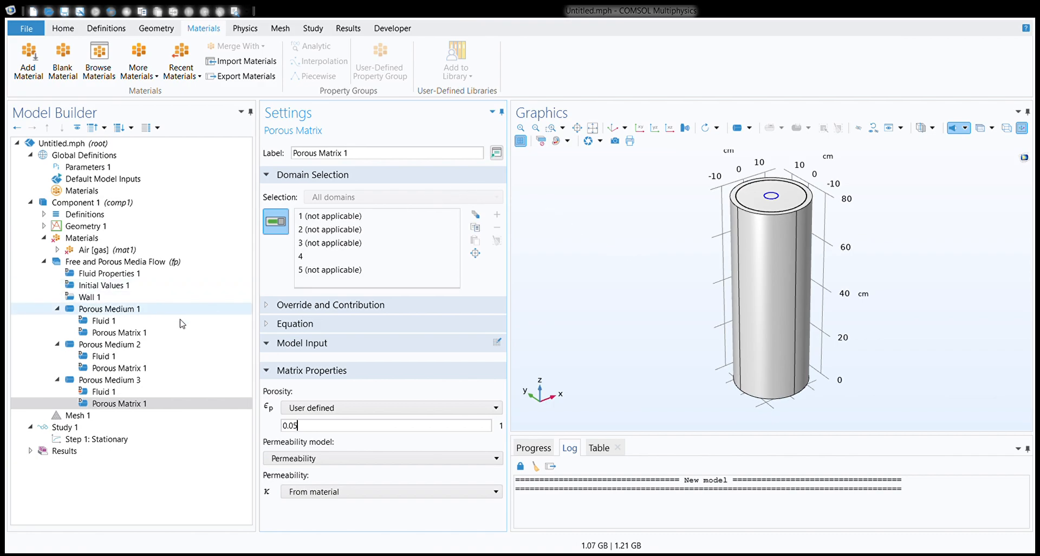
double_click(142, 309)
double_click(115, 321)
double_click(118, 332)
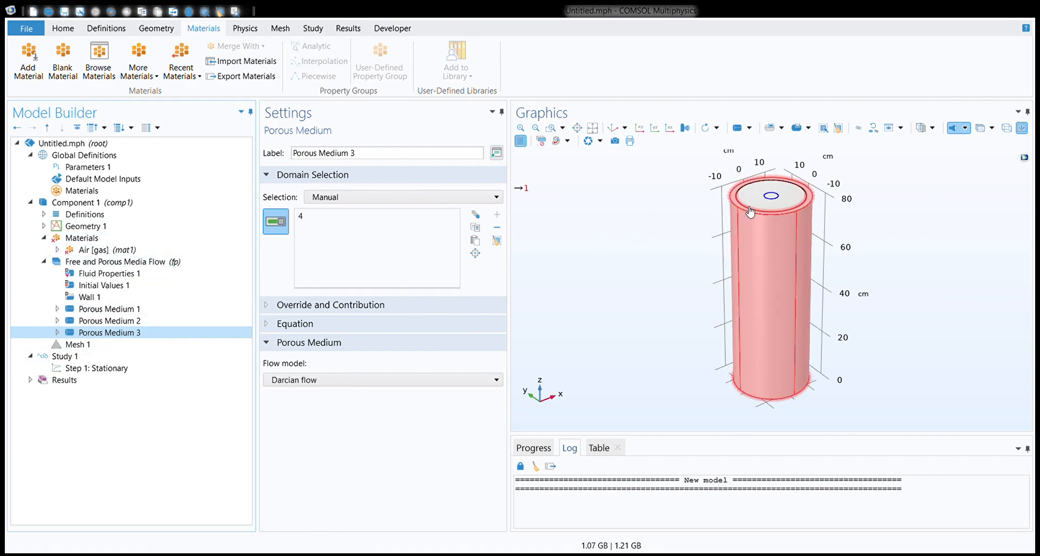
drag(622, 268, 655, 307)
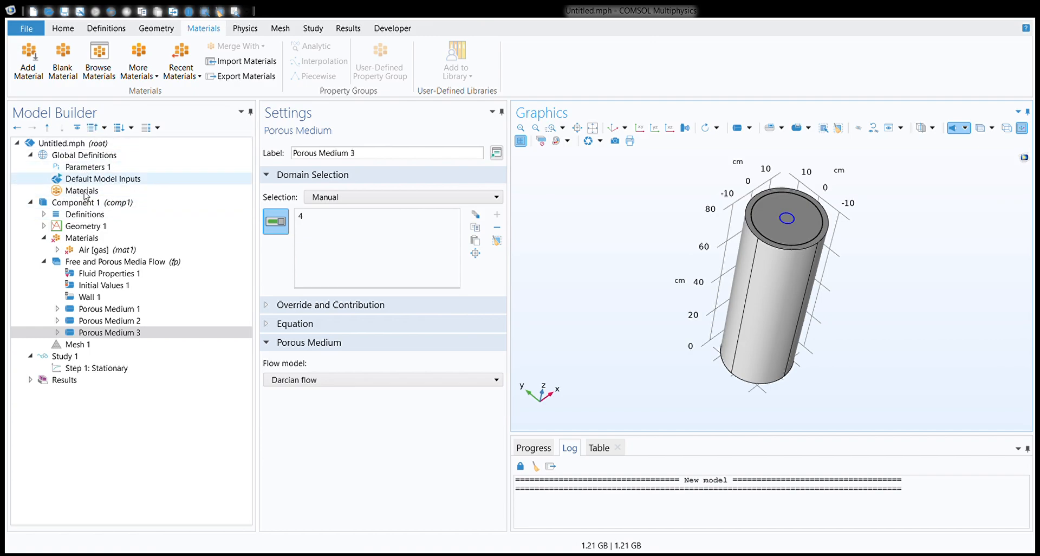
- Import the COMSOL geometry file dome.mphbin into Geometry 1 to put domes on both ends of the cylinder
double_click(98, 226)
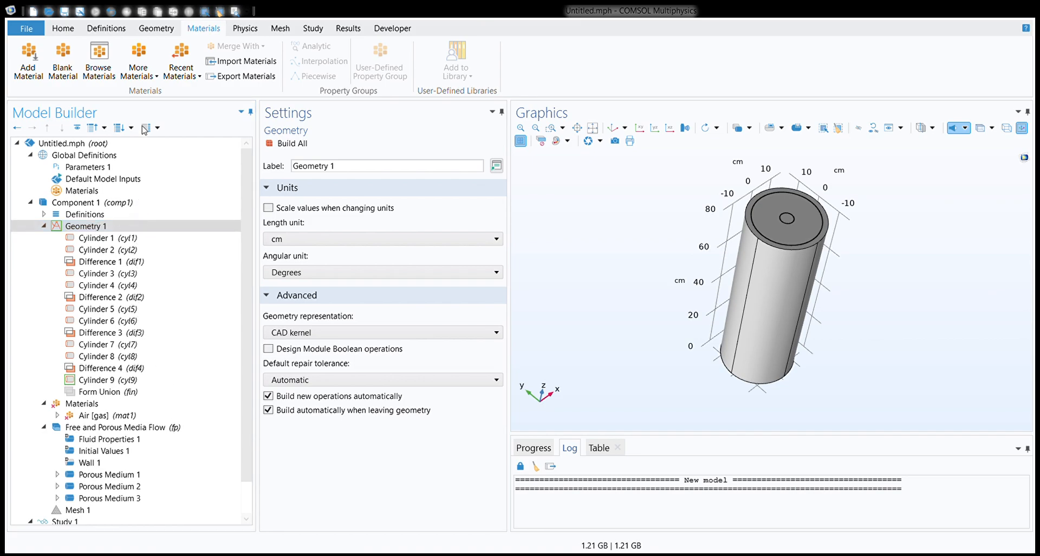
click(160, 28)
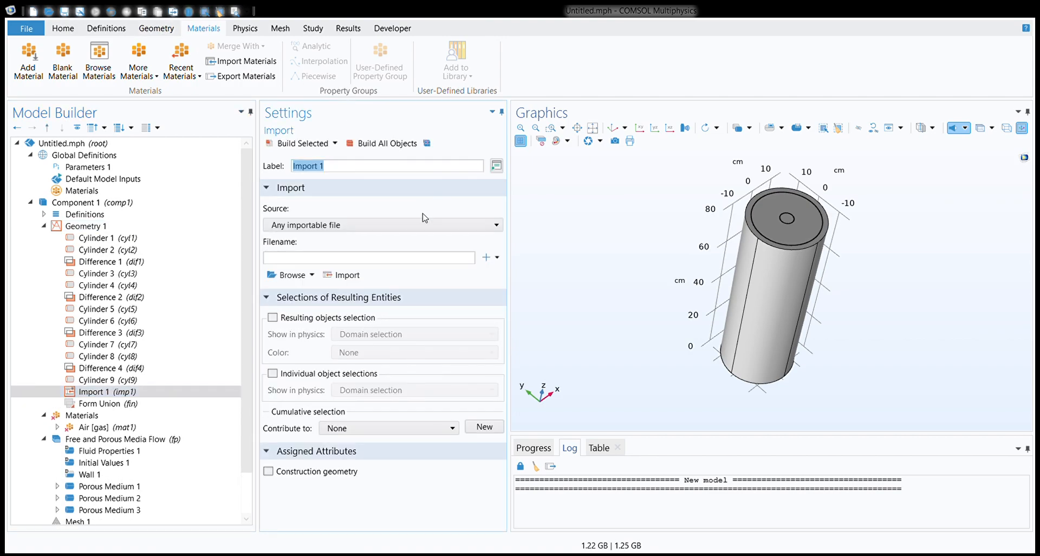
click(286, 274)
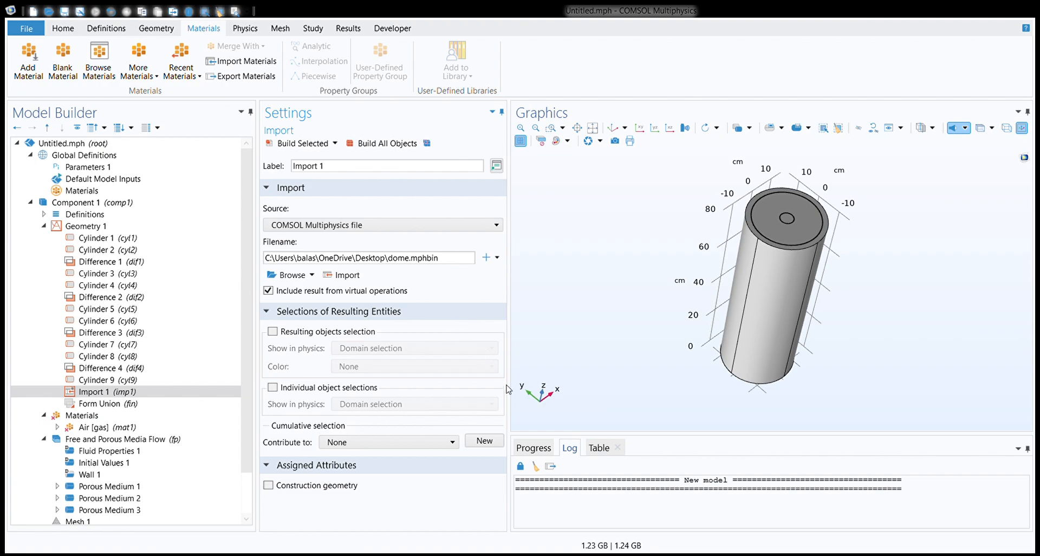
click(343, 275)
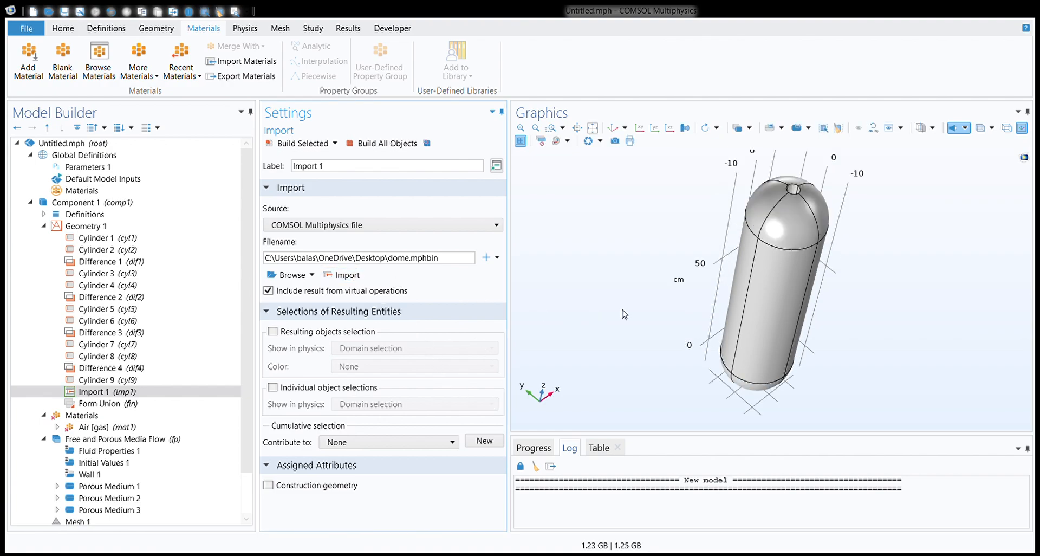
drag(1035, 315, 867, 228)
drag(690, 279, 933, 234)
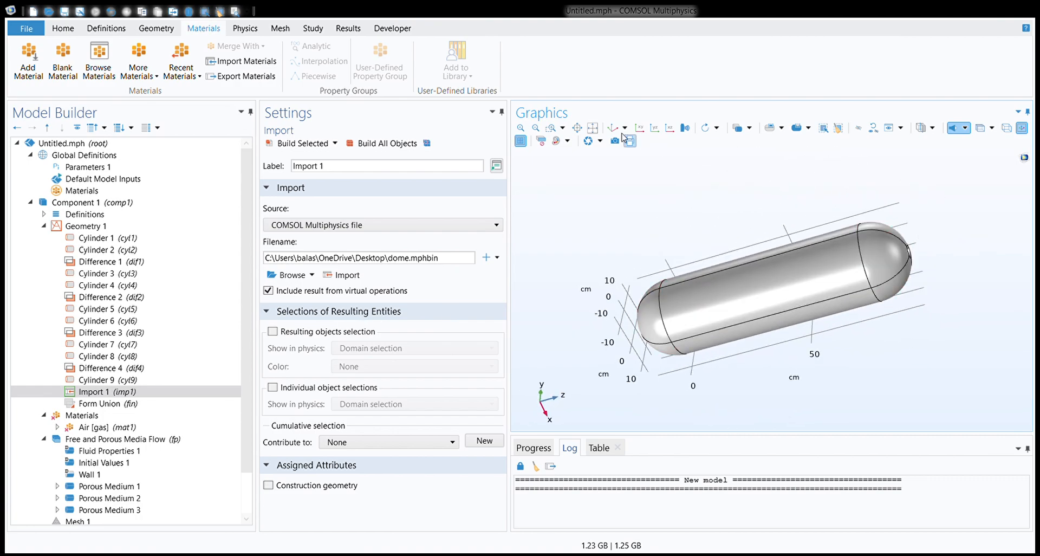
click(611, 128)
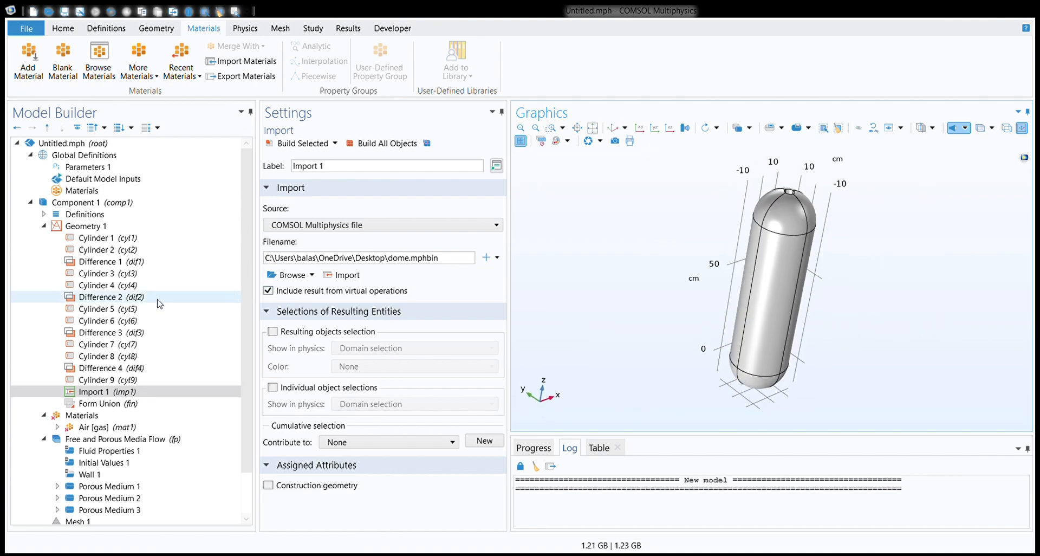
- Set Cylinder 9's height to 120 cm and its z position to -20 cm, and rebuild all geometry objects
click(123, 382)
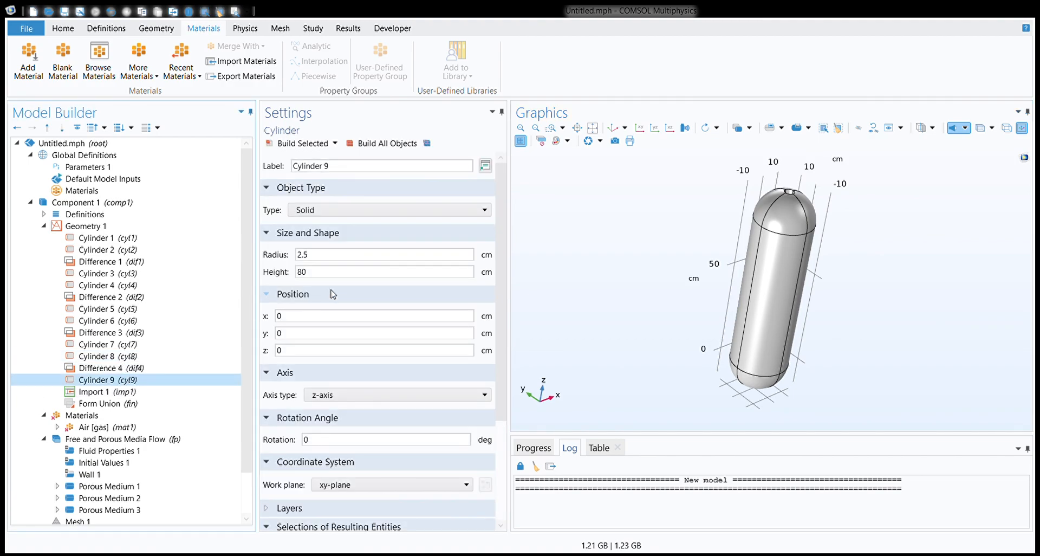
double_click(354, 276)
text(120)
double_click(362, 350)
click(380, 336)
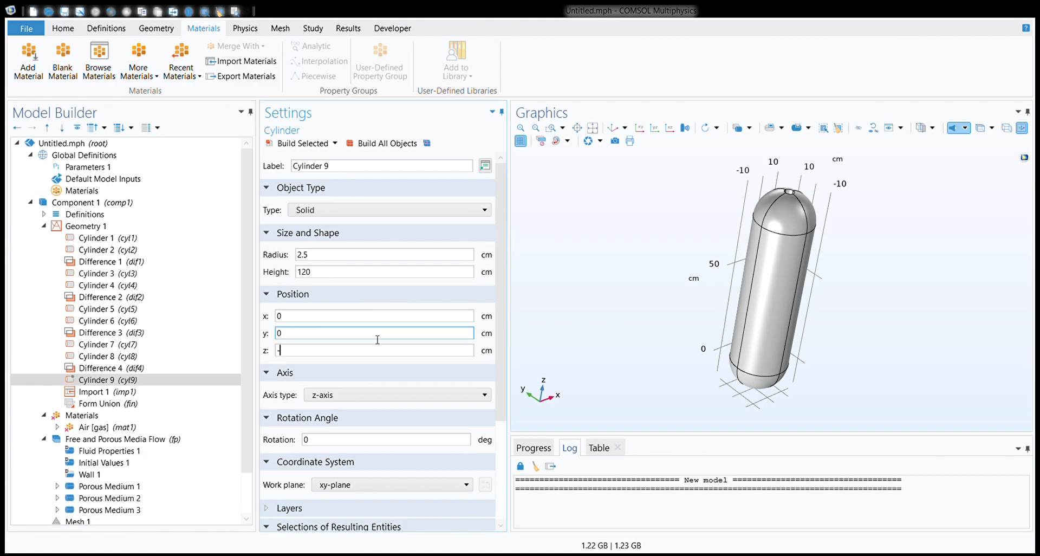
click(386, 143)
drag(883, 271, 904, 249)
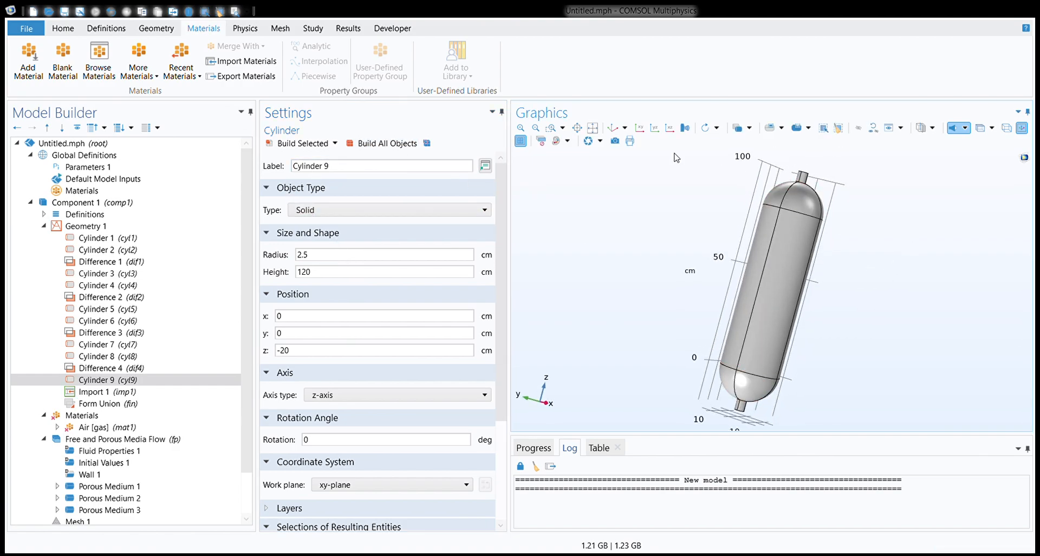
click(612, 128)
drag(833, 217, 855, 199)
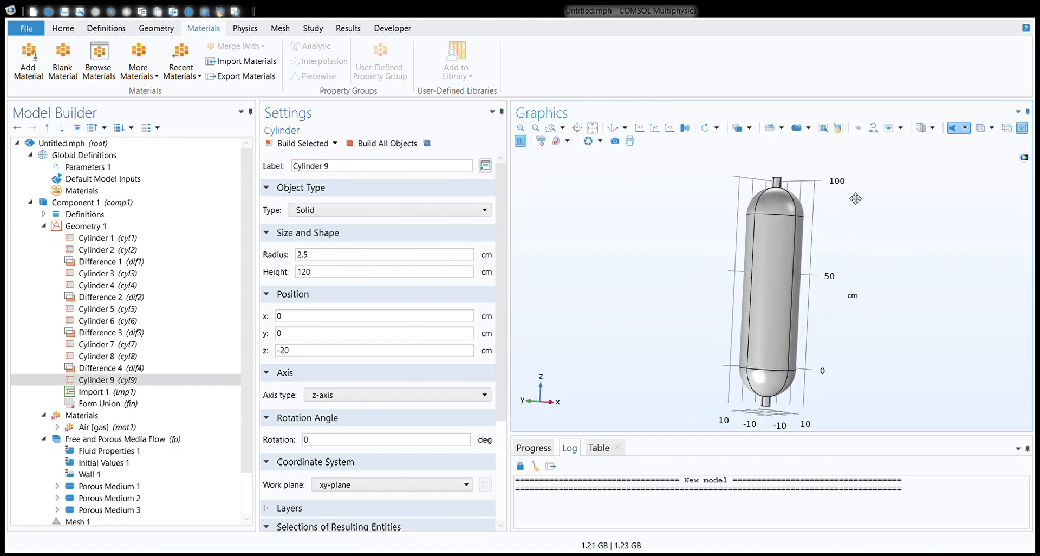
- Add an Inlet to the Free and Porous Media Flow physics and assign it the end face of the upper nozzle, boundary 32
click(87, 226)
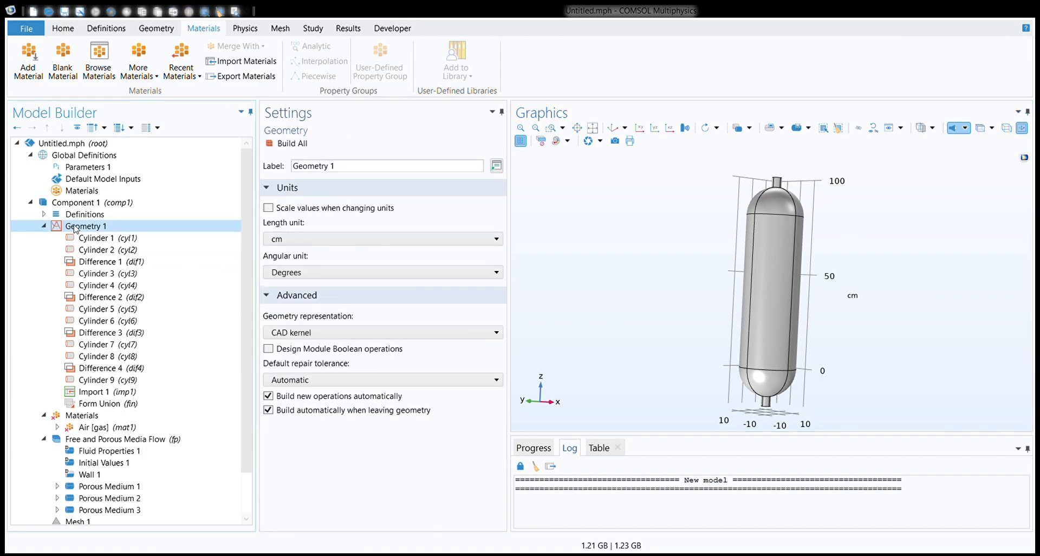
click(49, 227)
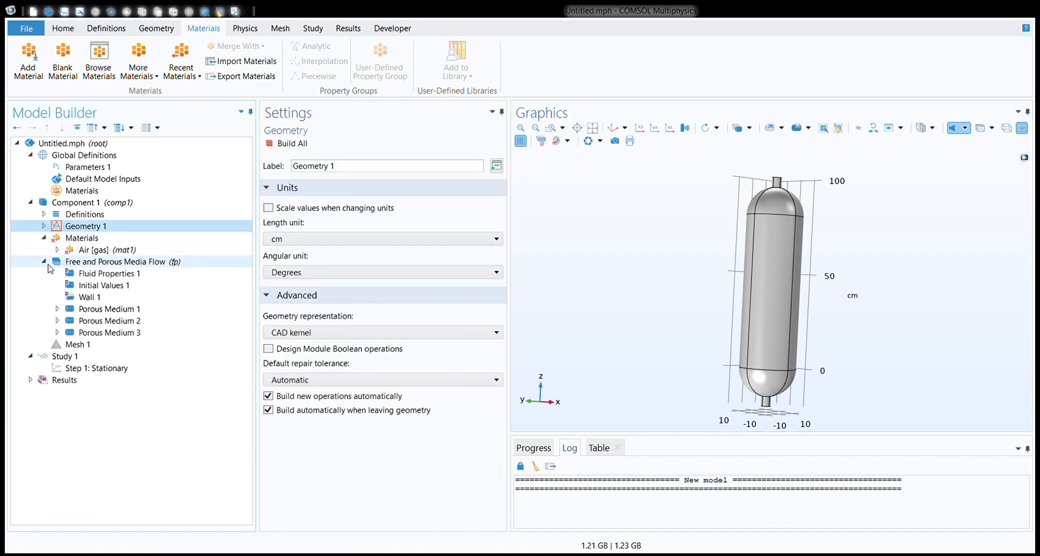
click(113, 263)
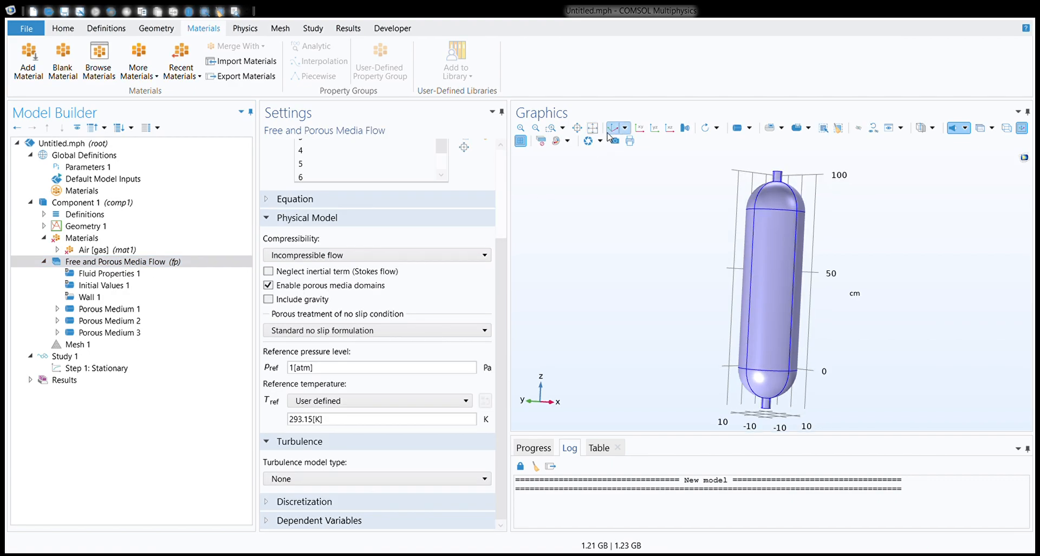
click(609, 132)
click(163, 264)
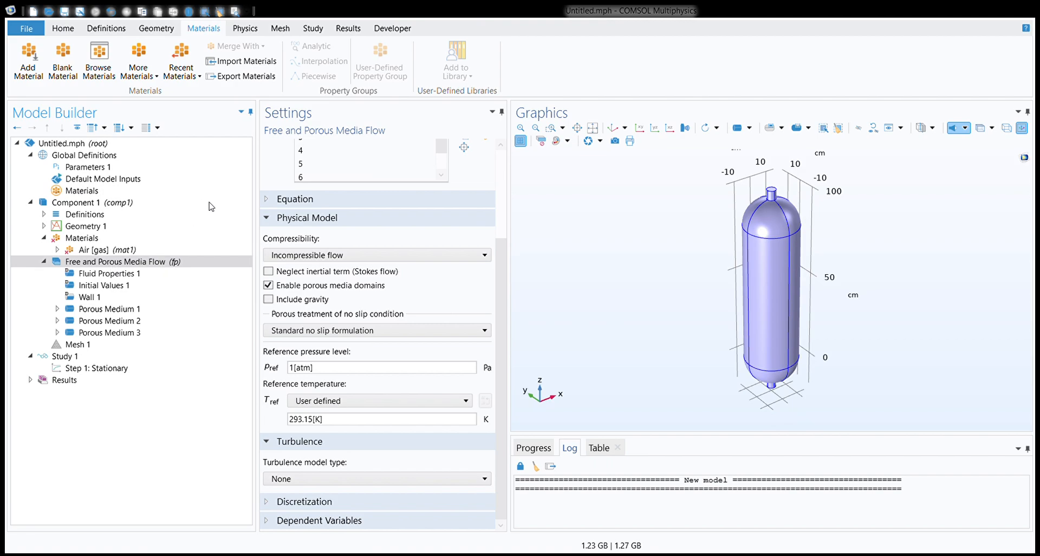
click(215, 158)
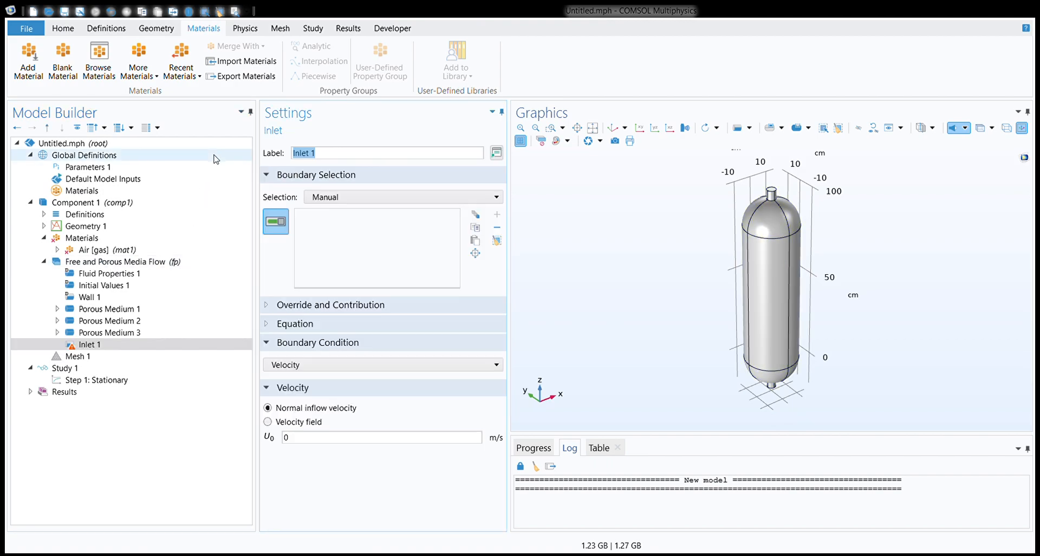
drag(776, 203, 833, 214)
click(592, 128)
drag(714, 185, 845, 321)
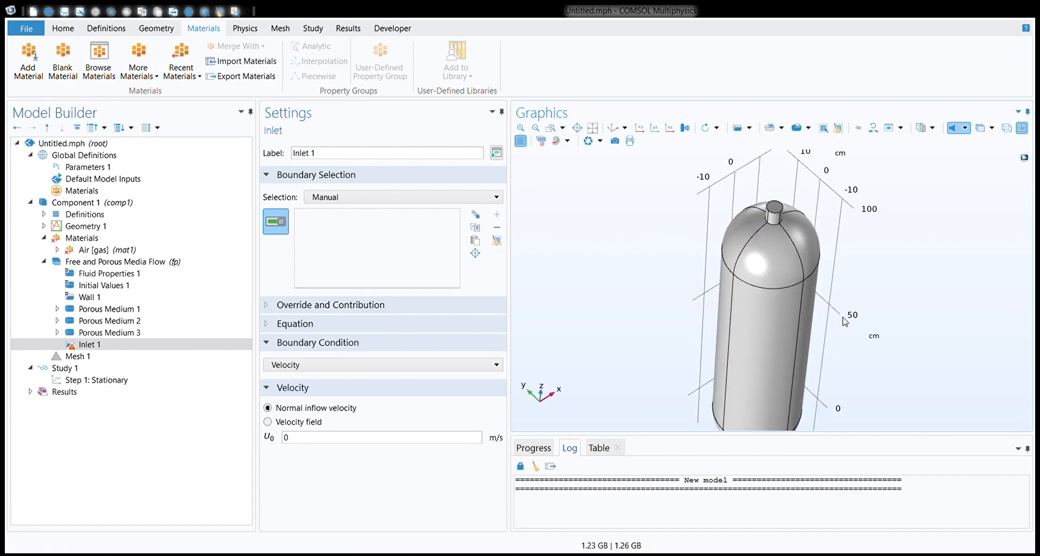
click(776, 207)
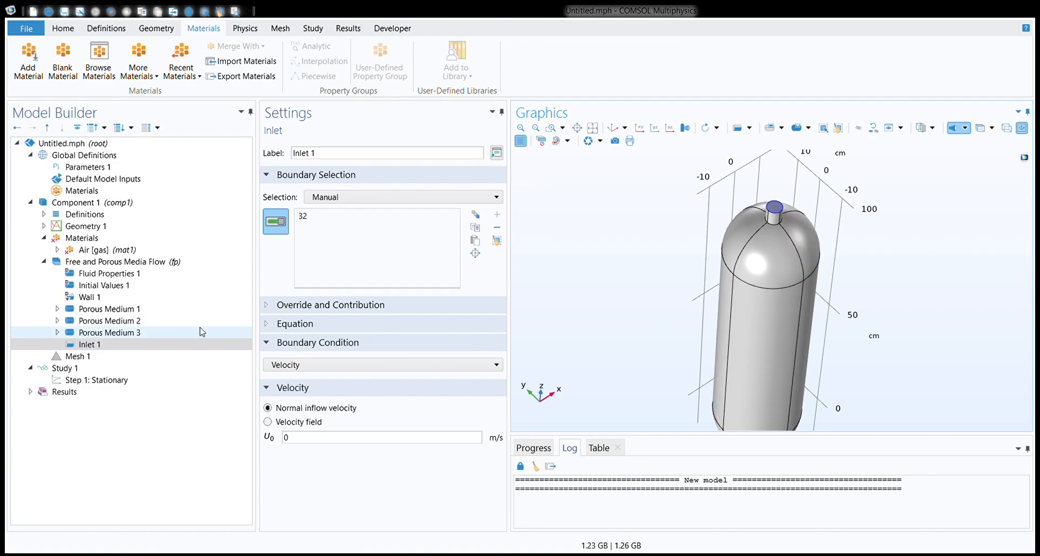
- Add an Outlet to the Free and Porous Media Flow physics and assign it the end face of the lower nozzle, boundary 23
click(112, 263)
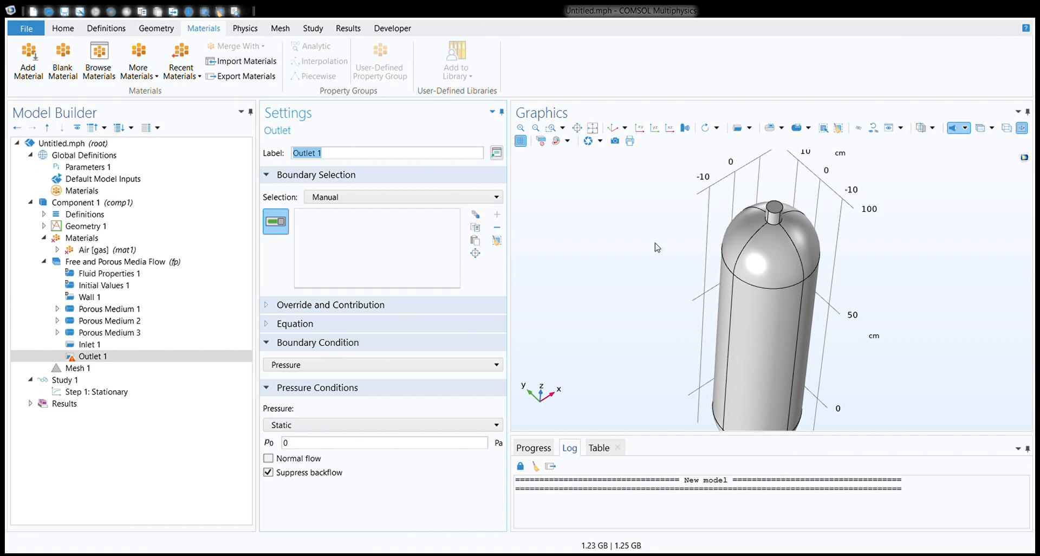
drag(853, 267, 860, 207)
click(765, 385)
drag(856, 269, 834, 314)
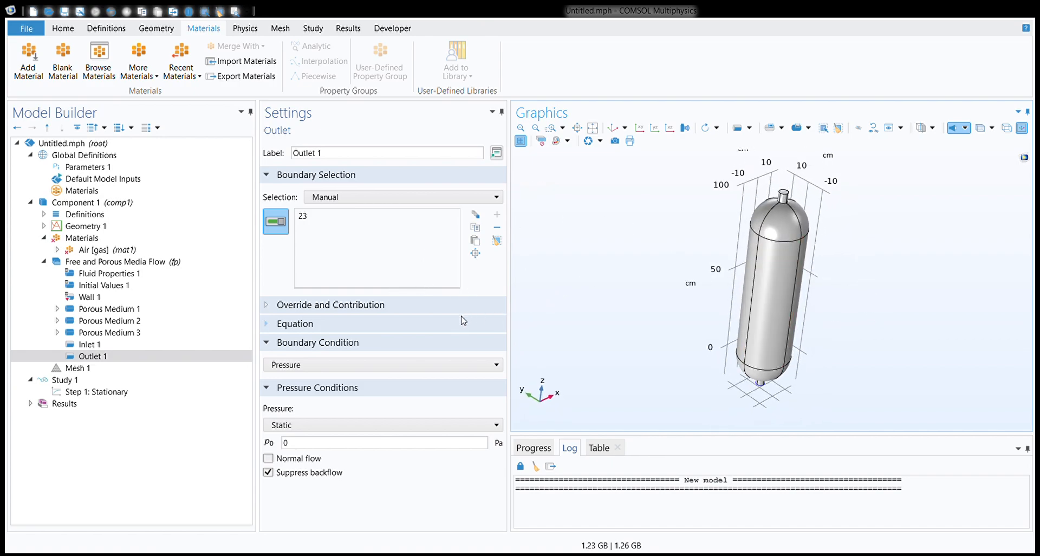
- Enter the normal inflow velocity for Inlet 1's Velocity condition and open the settings of Outlet 1
click(89, 345)
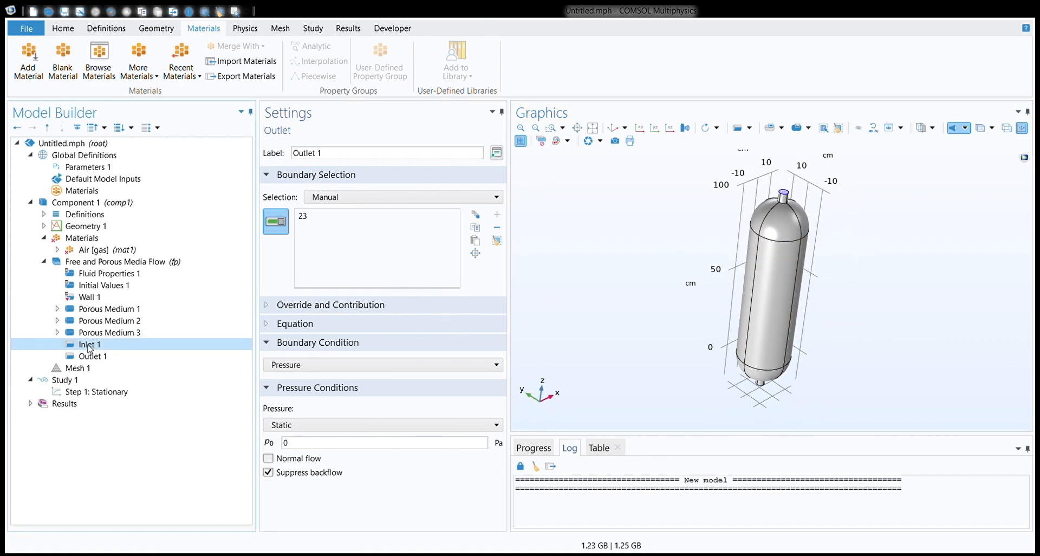
click(299, 365)
click(162, 348)
click(340, 369)
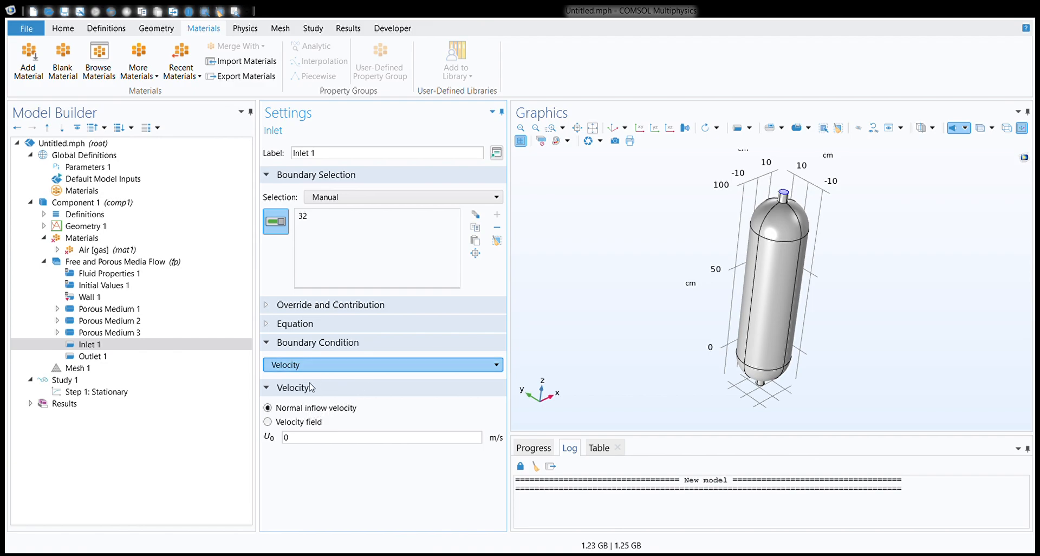
double_click(315, 437)
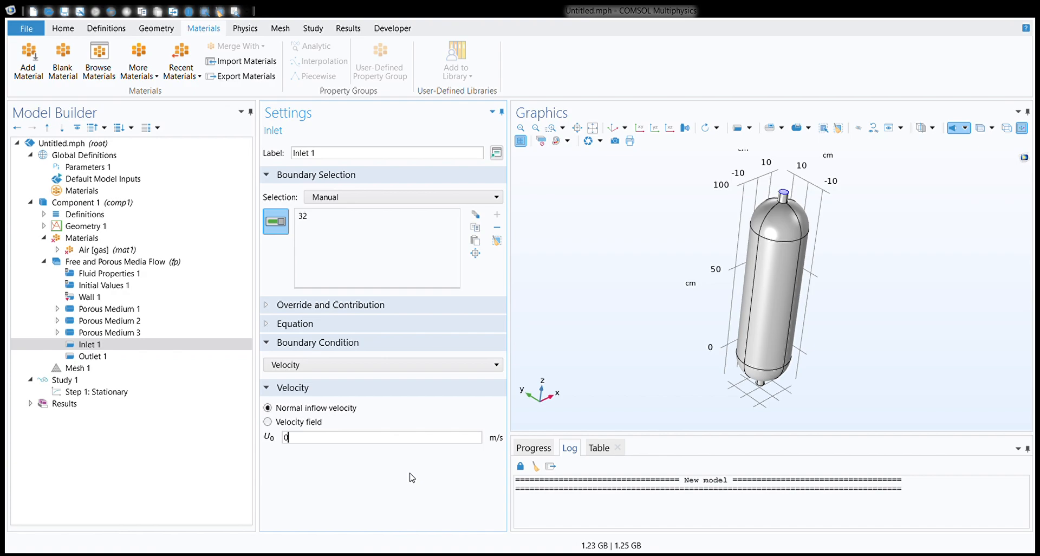
text(0)
click(139, 358)
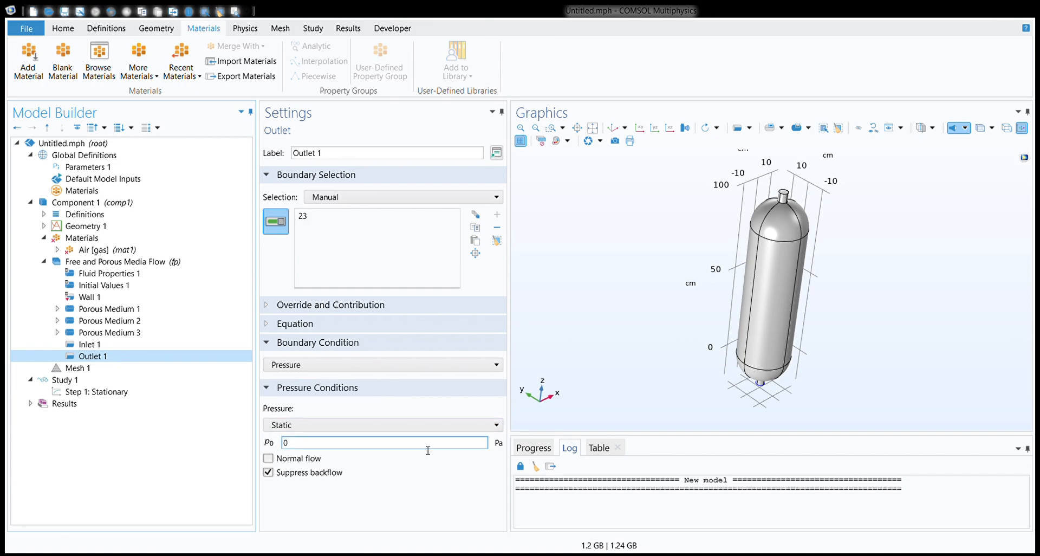
- Review the boundary condition settings of Inlet 1 and Outlet 1
click(168, 345)
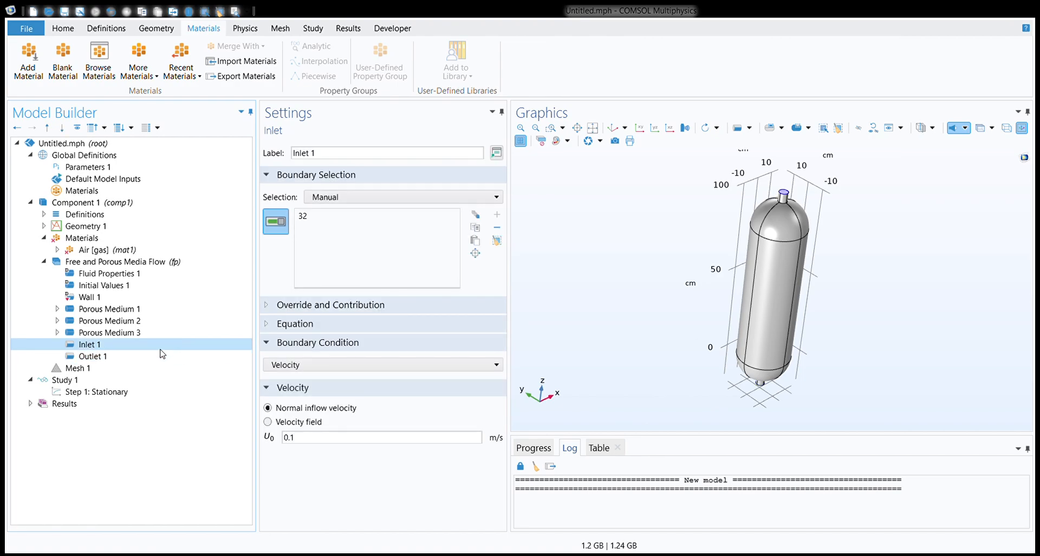
click(155, 358)
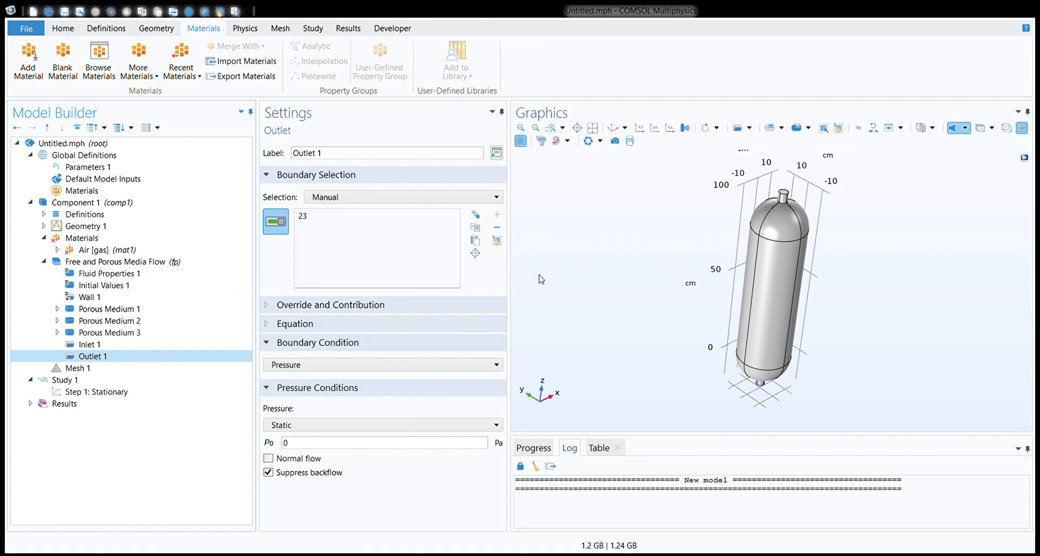
- Set the physics-controlled mesh's element size to Coarser and build the mesh of the whole cylinder
click(84, 369)
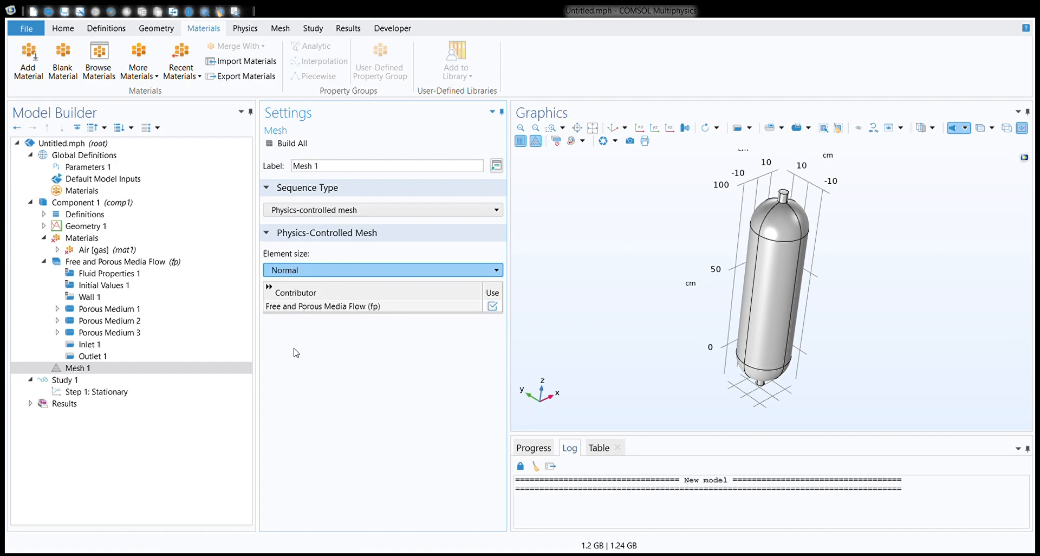
click(293, 362)
click(276, 144)
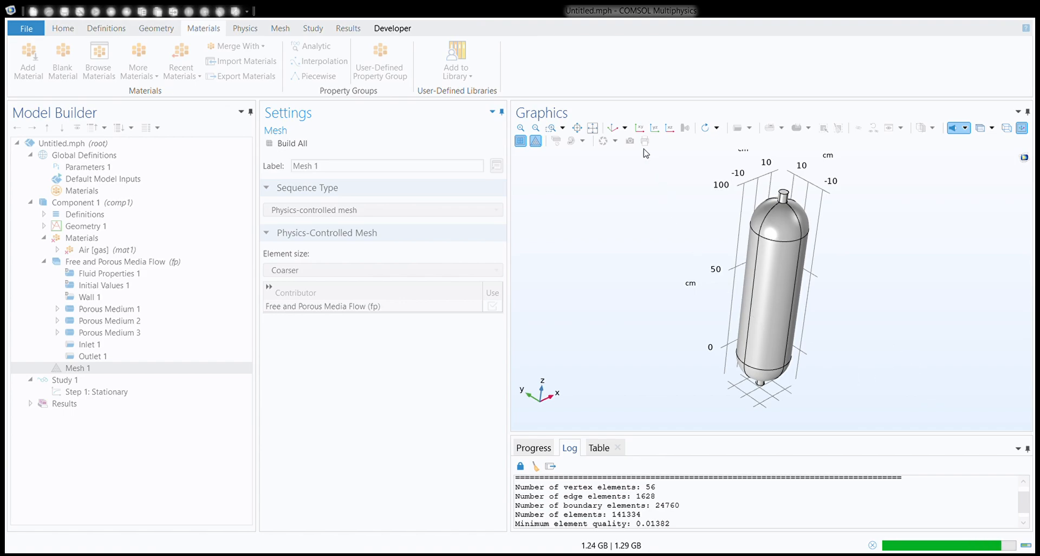
click(613, 127)
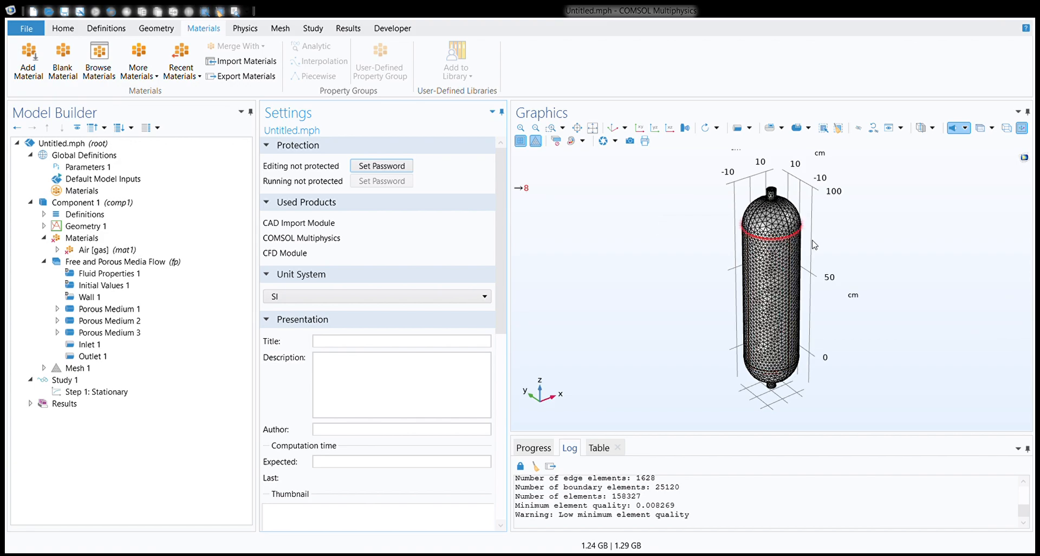
drag(815, 243, 864, 234)
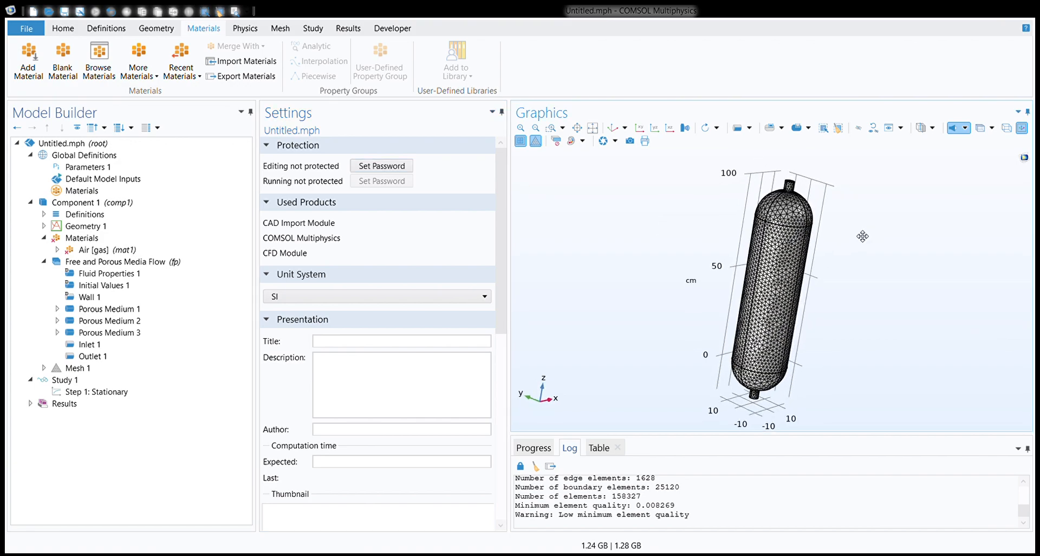
- Try to compute Study 1 with the meshed model
click(85, 381)
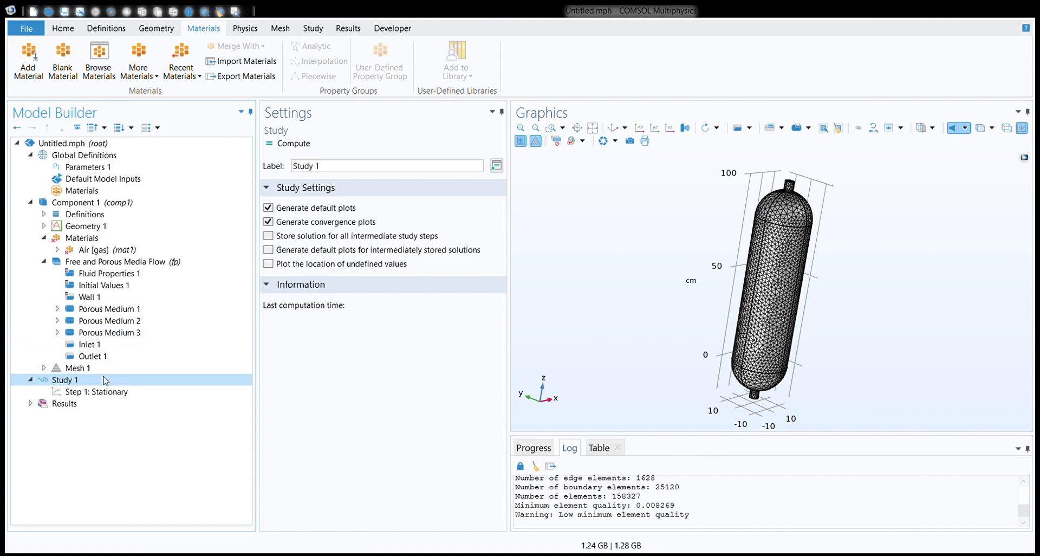
click(295, 144)
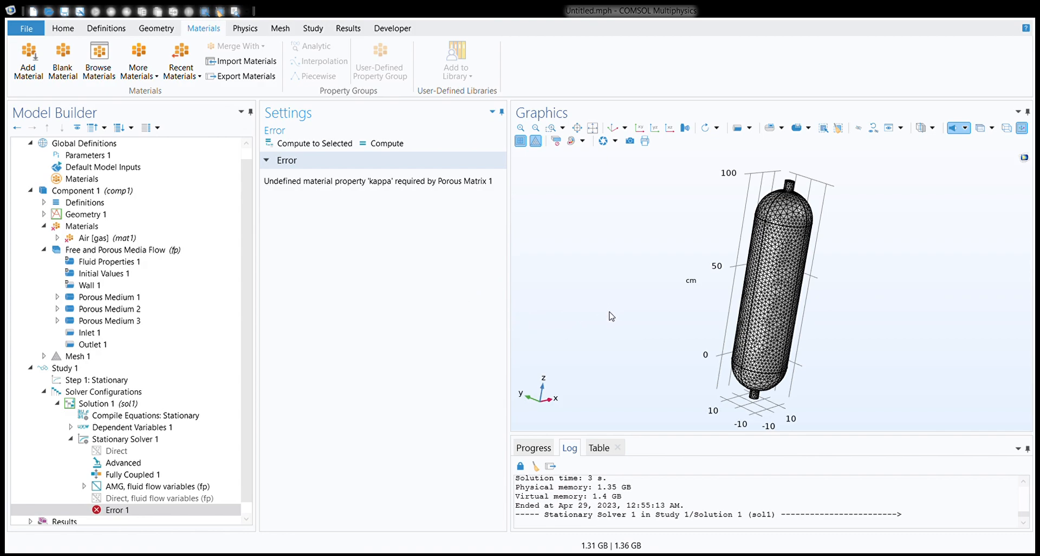
- Set the permeability of Porous Medium 1's porous matrix to User defined with a value of 1e-7[m^2]
double_click(106, 297)
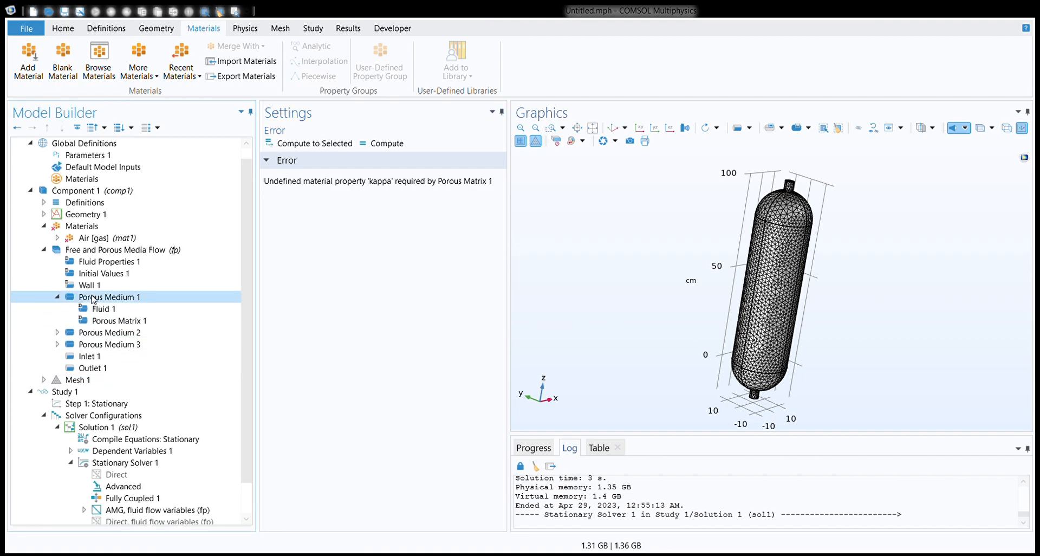
click(117, 320)
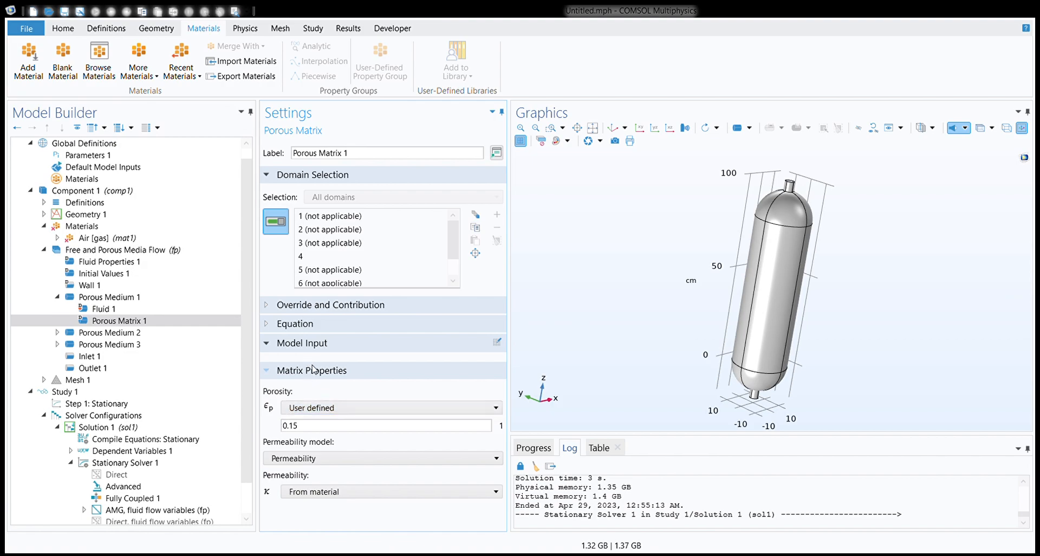
click(310, 347)
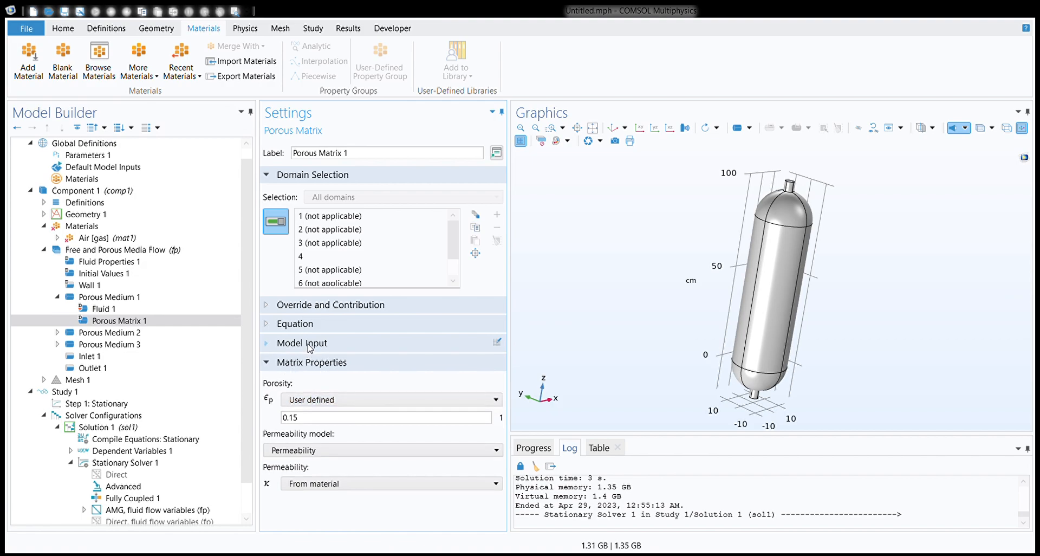
click(309, 348)
click(310, 331)
click(310, 332)
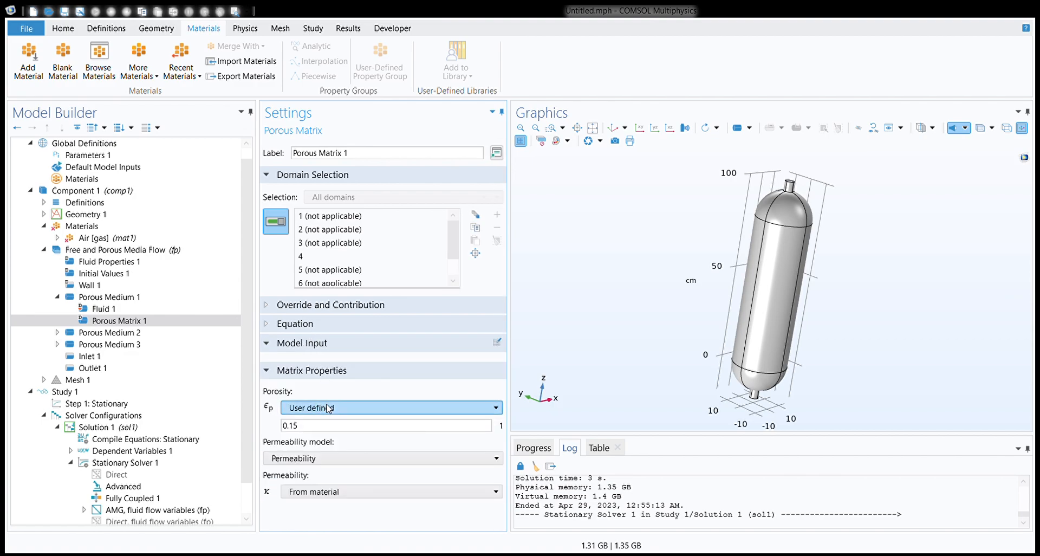
click(342, 490)
click(337, 517)
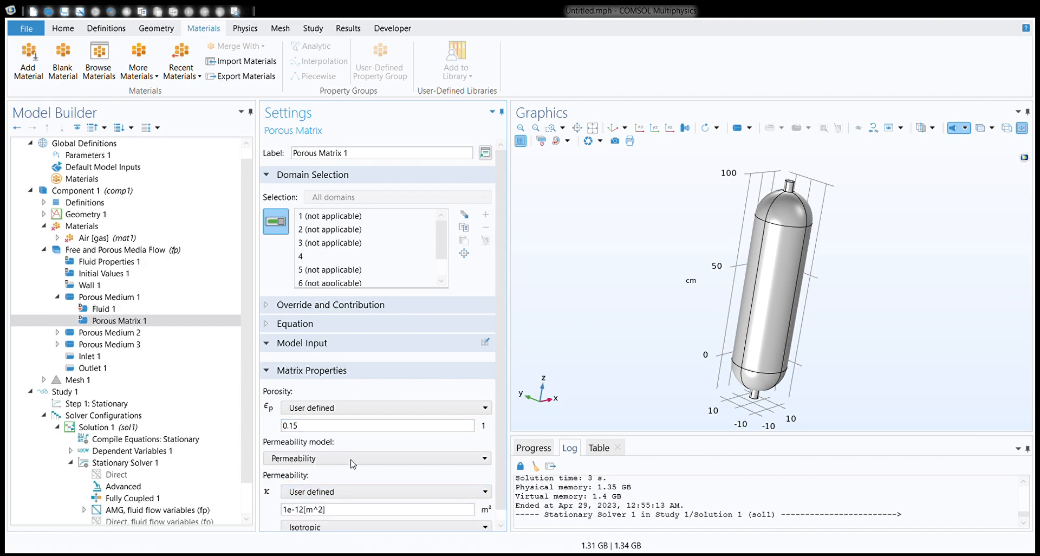
scroll(353, 463, down, 1)
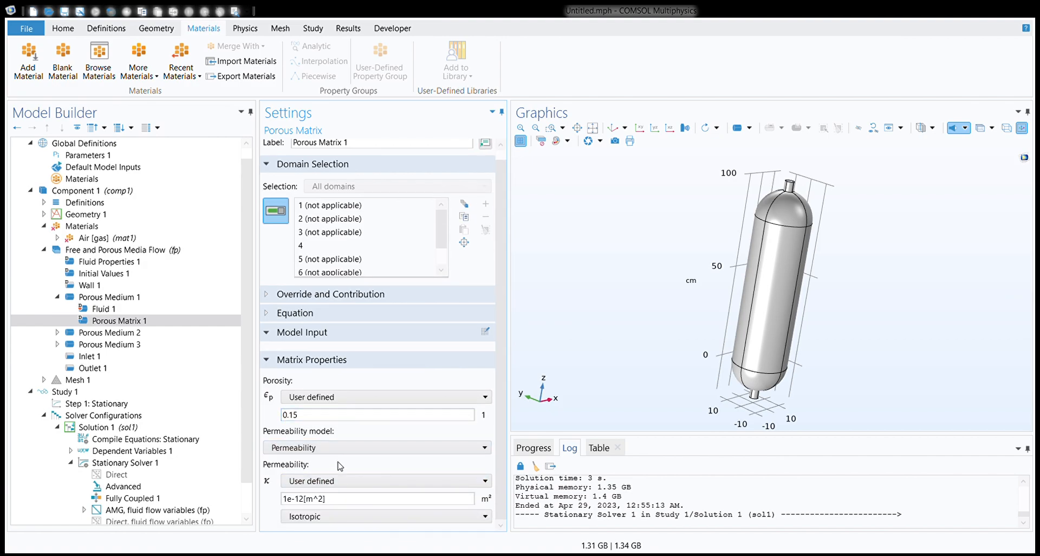
click(368, 502)
key(BackSpace)
key(BackSpace)
text(7)
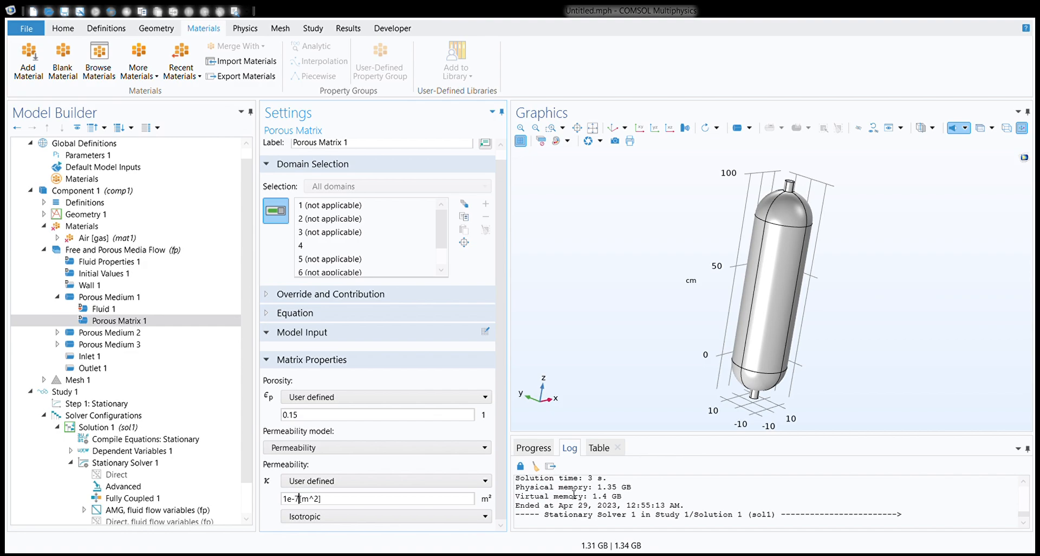
- Set the permeability of Porous Medium 2's porous matrix to User defined with a value of 1e-7[m^2]
double_click(138, 333)
click(139, 357)
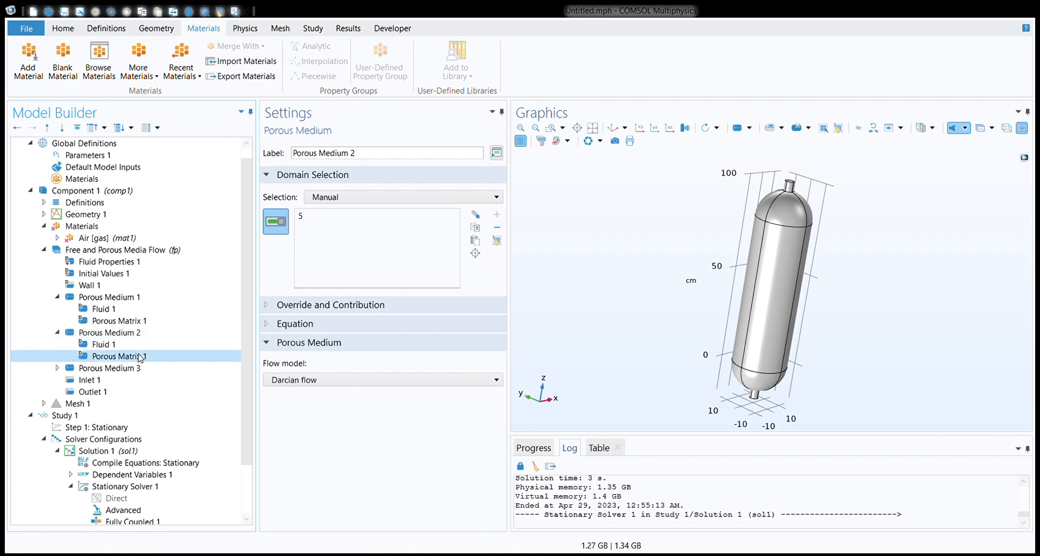
click(325, 463)
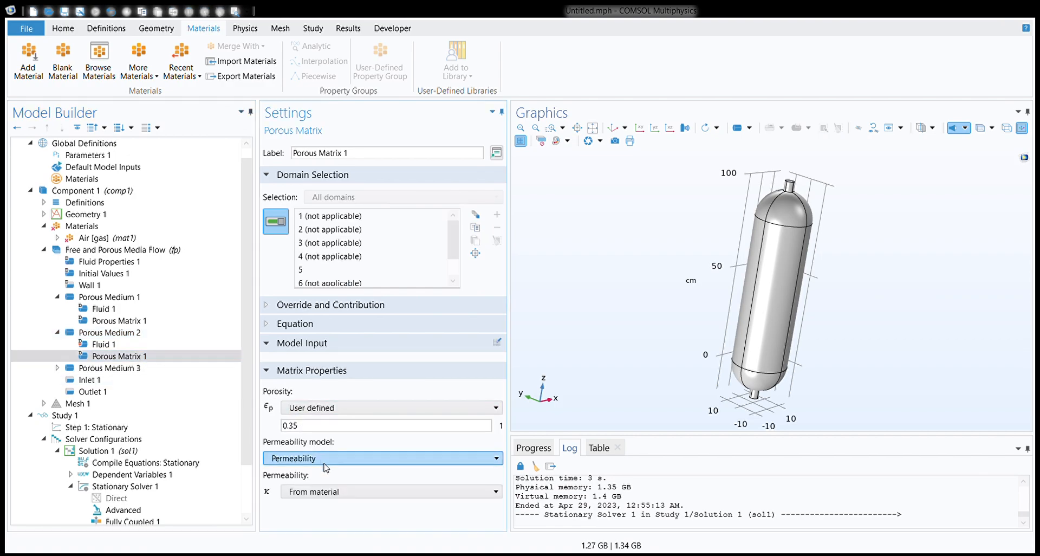
click(327, 491)
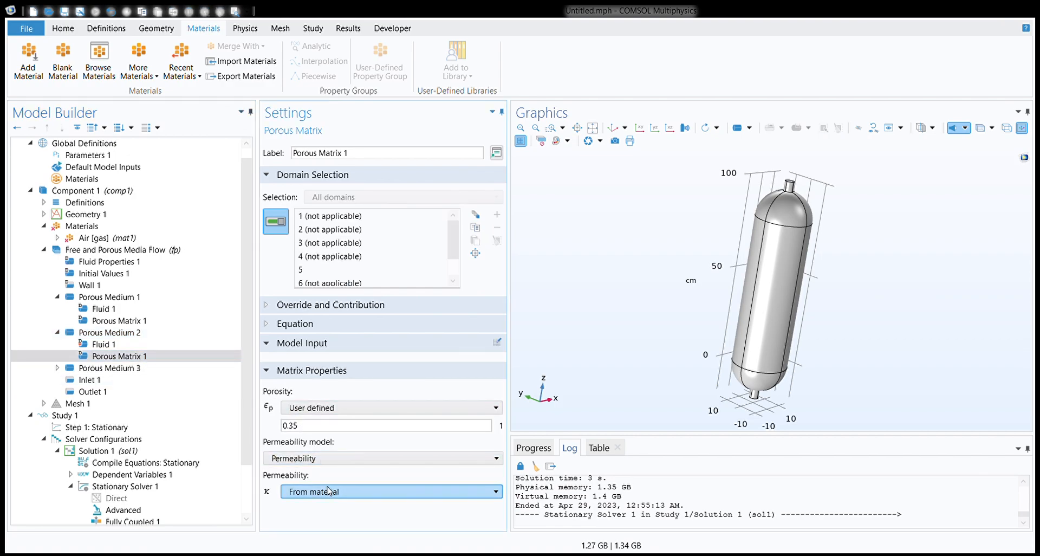
click(325, 521)
click(302, 498)
key(BackSpace)
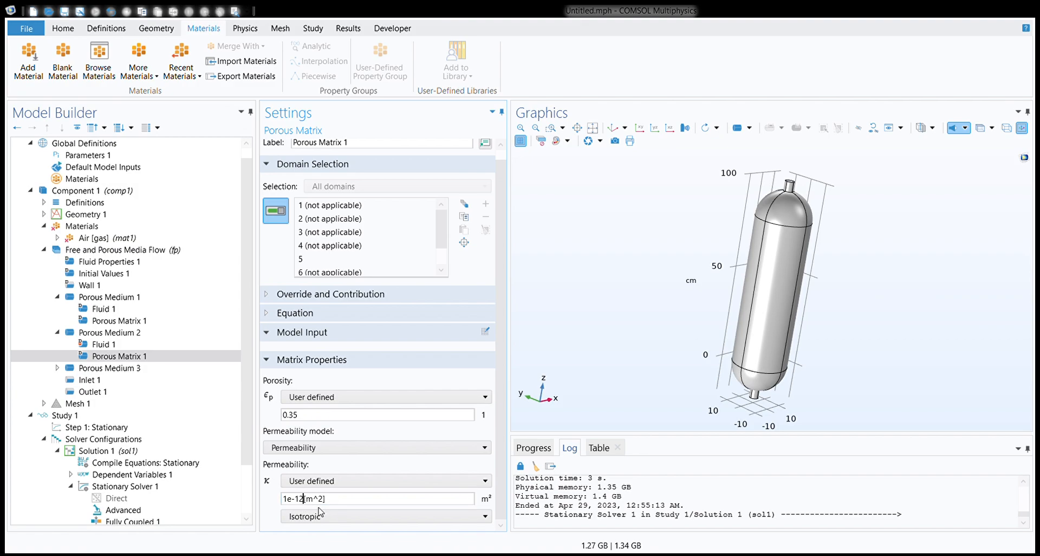
key(BackSpace)
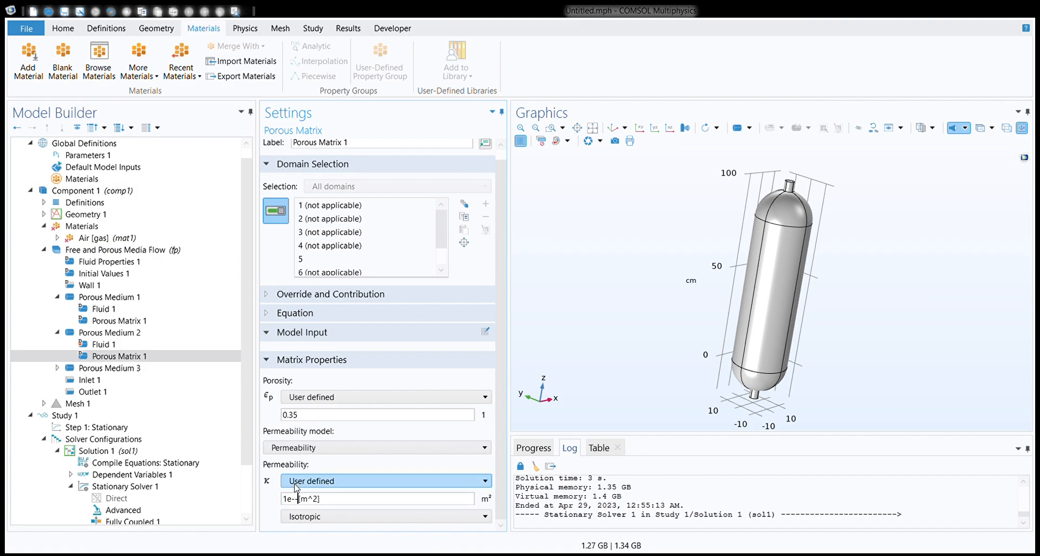
text(7)
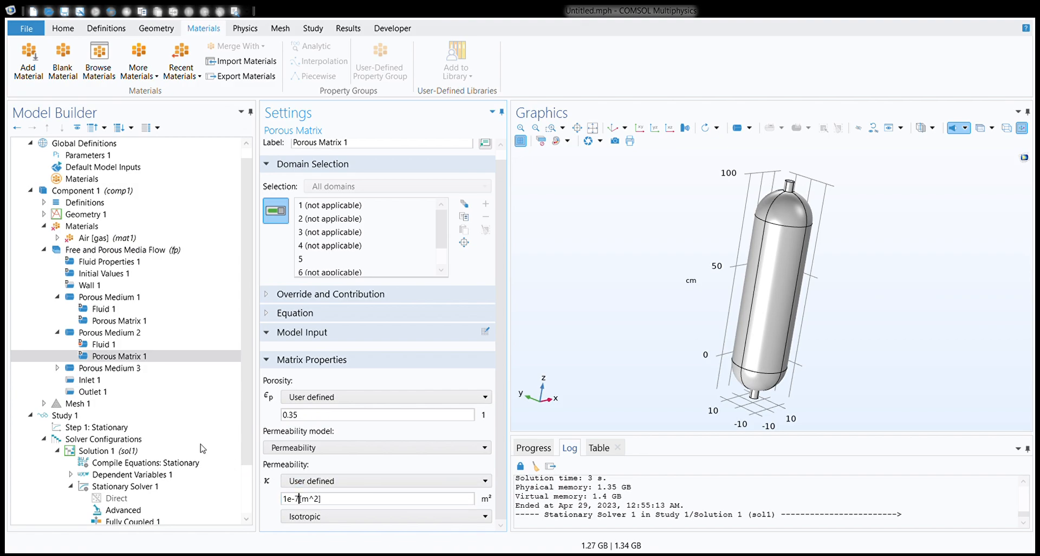
- Set the permeability of Porous Medium 3's porous matrix to User defined with a value of 1e-7[m^2]
double_click(124, 370)
click(125, 391)
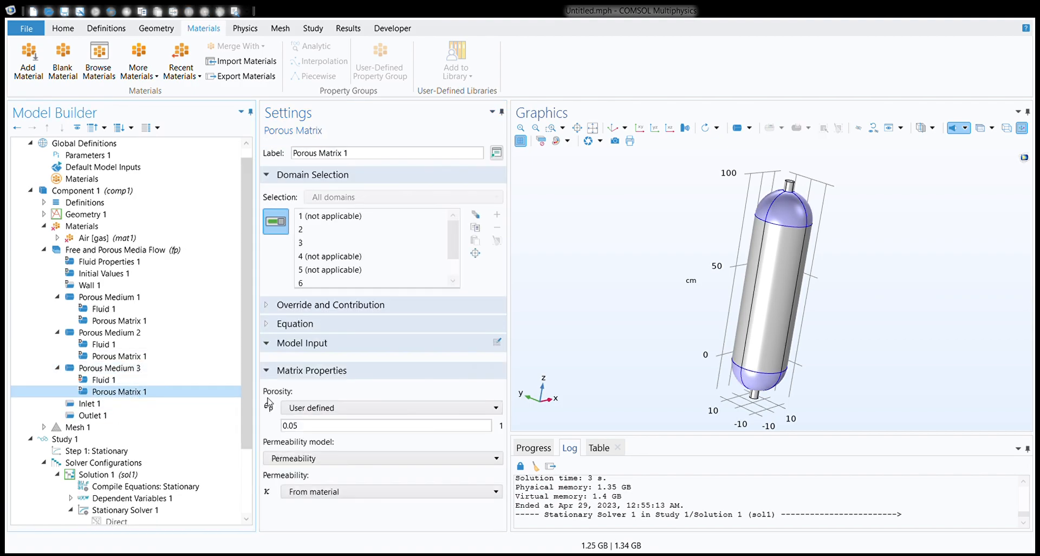
click(337, 494)
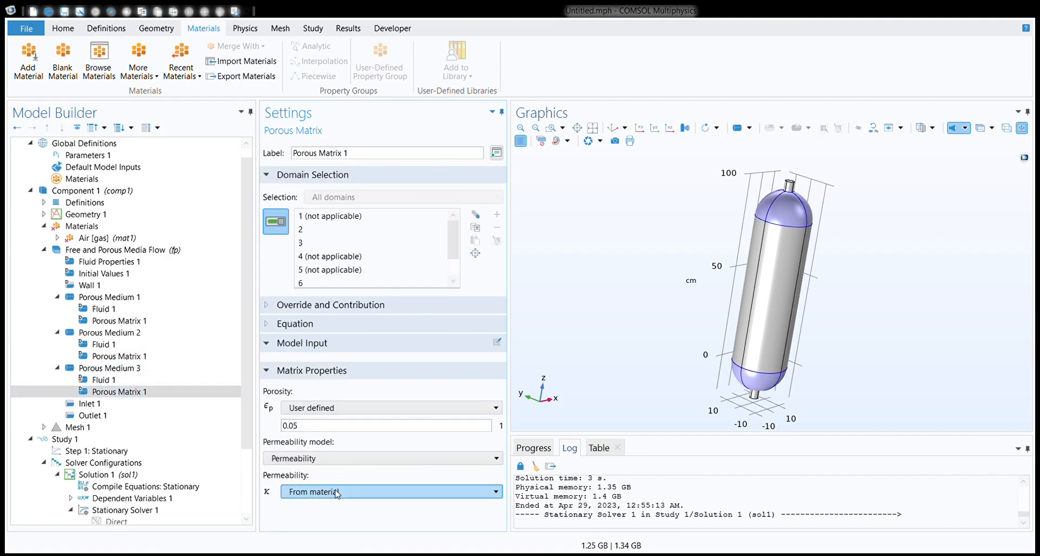
click(320, 521)
click(305, 499)
key(BackSpace)
key(BackSpace)
text(7)
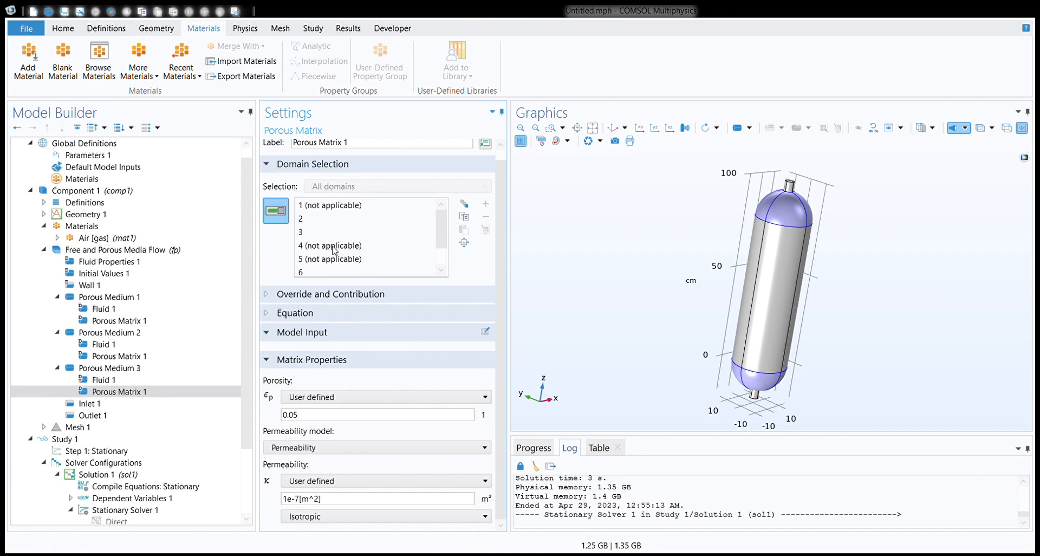
- Compute Study 1 and inspect the velocity magnitude slice plot from the side
click(98, 427)
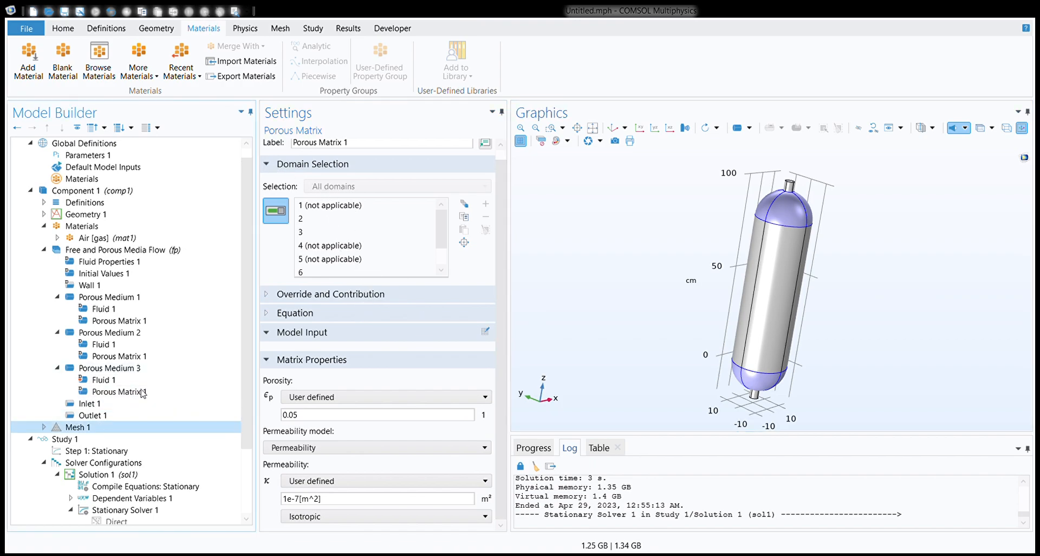
click(76, 439)
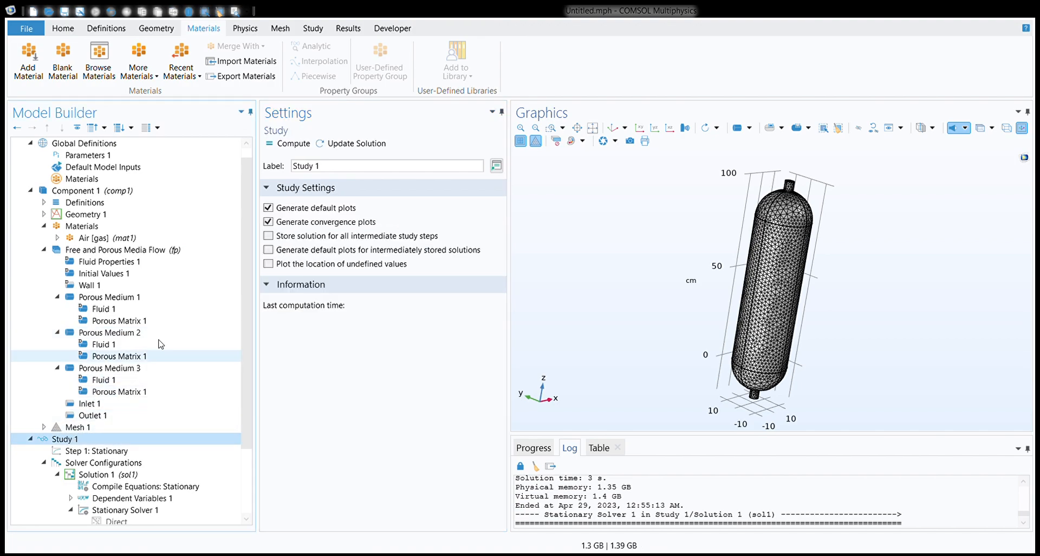
click(291, 142)
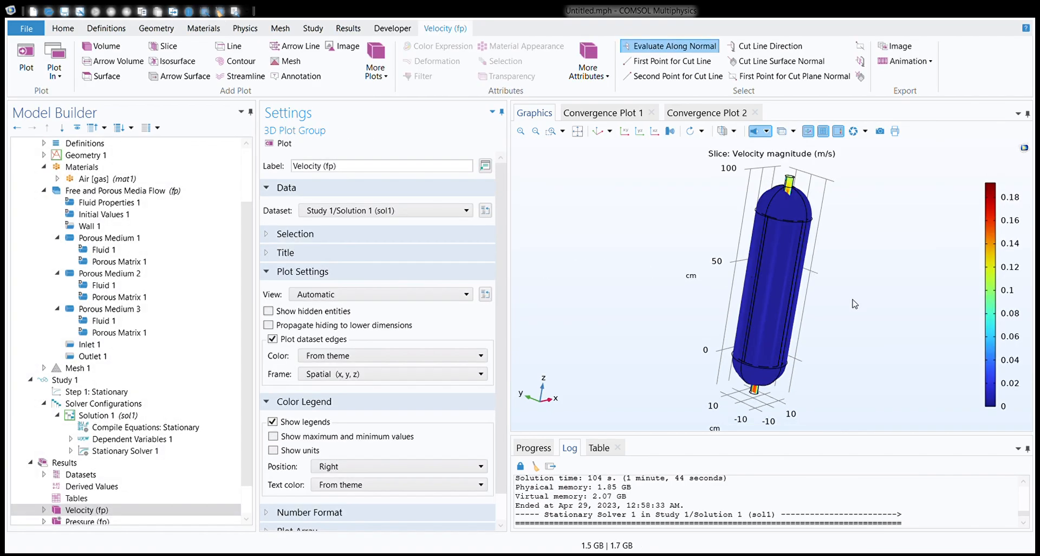
drag(675, 229, 657, 240)
scroll(220, 305, down, 1)
mouse_move(672, 275)
mouse_down()
mouse_move(623, 245)
mouse_move(661, 266)
mouse_up()
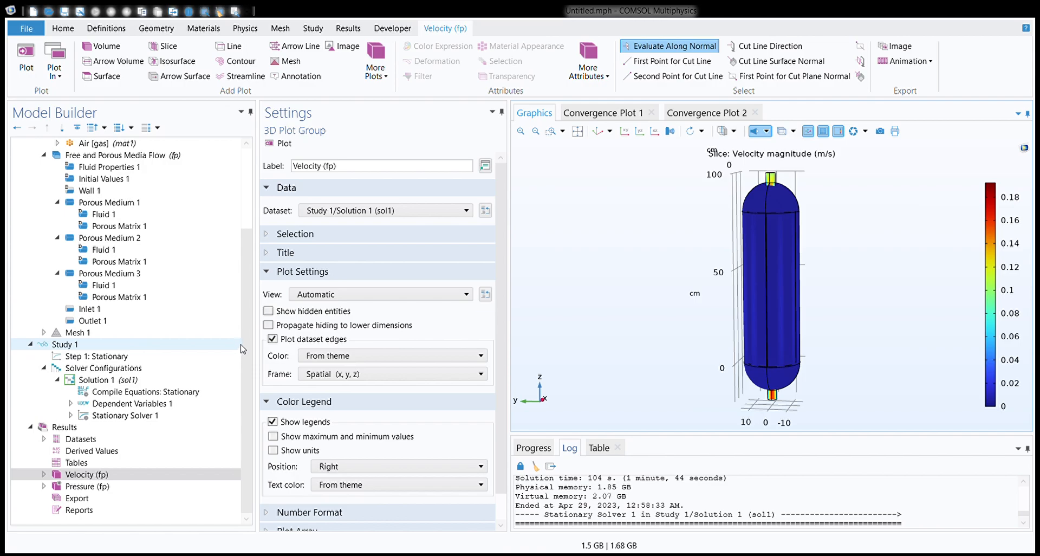
- Add a Contour plot and a Streamline plot to the Velocity (fp) plot group
click(65, 344)
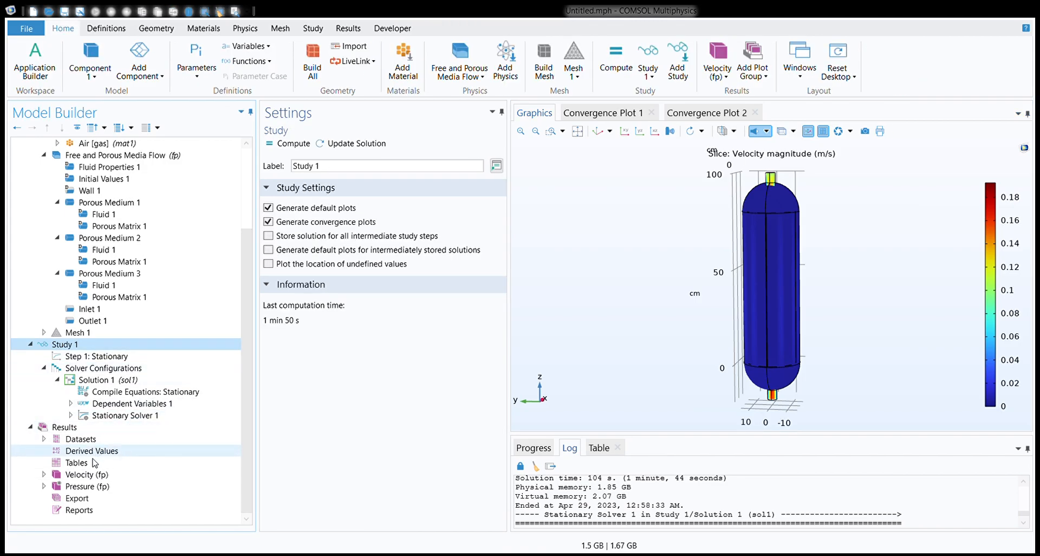
click(101, 475)
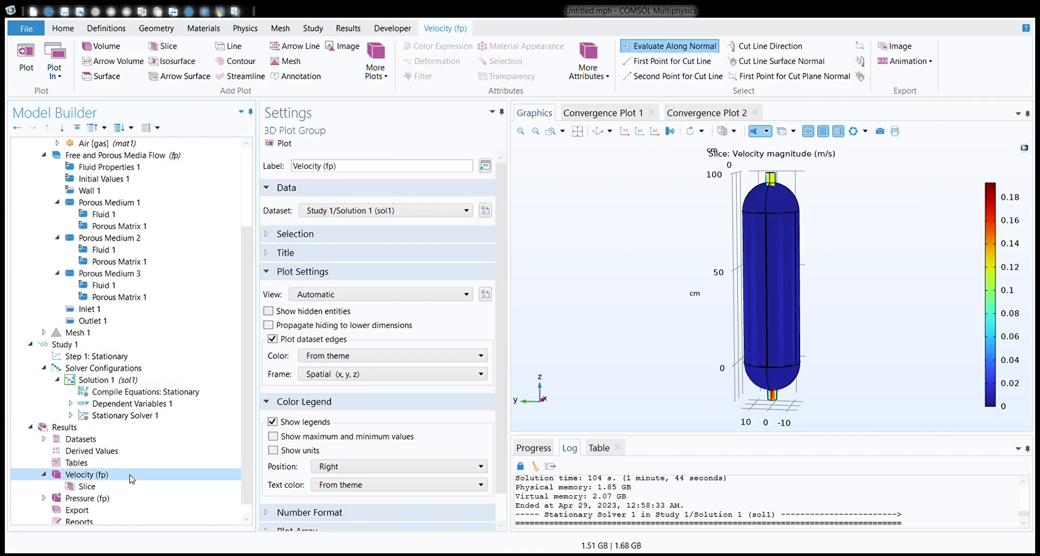
double_click(113, 474)
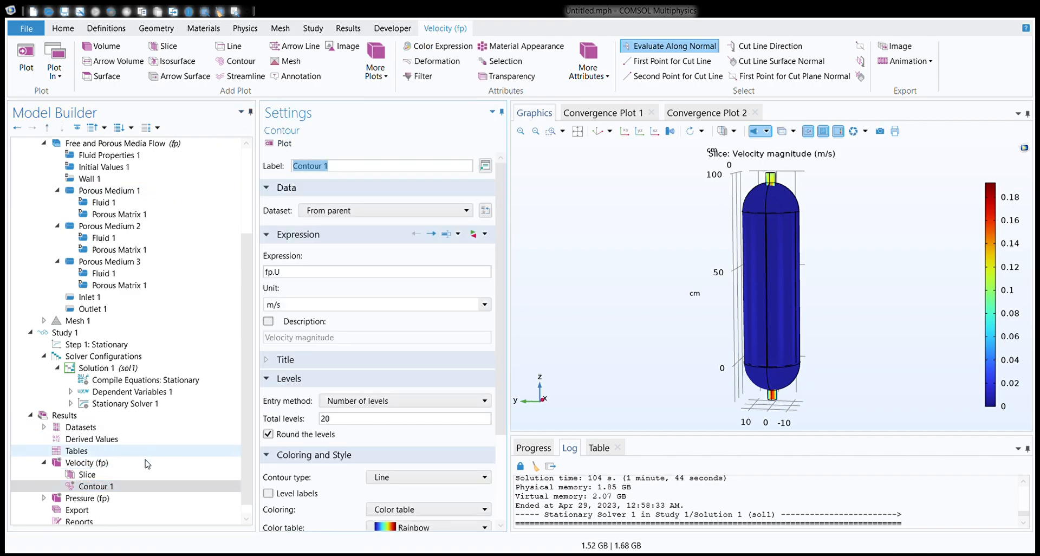
click(105, 464)
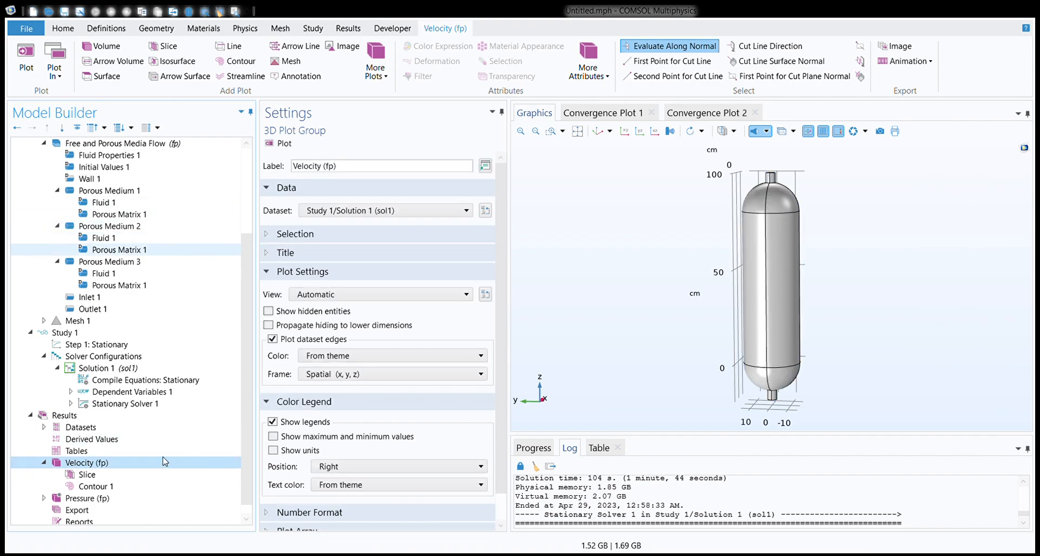
click(120, 466)
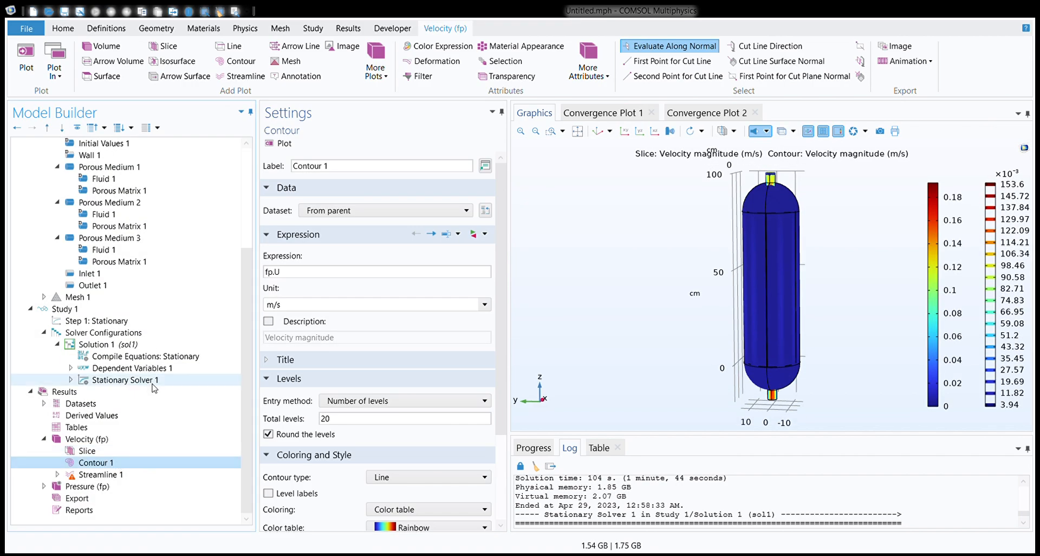
- Disable the Contour 1 and Slice plots in the Velocity (fp) group and open the settings of Streamline 1
key(F3)
click(125, 452)
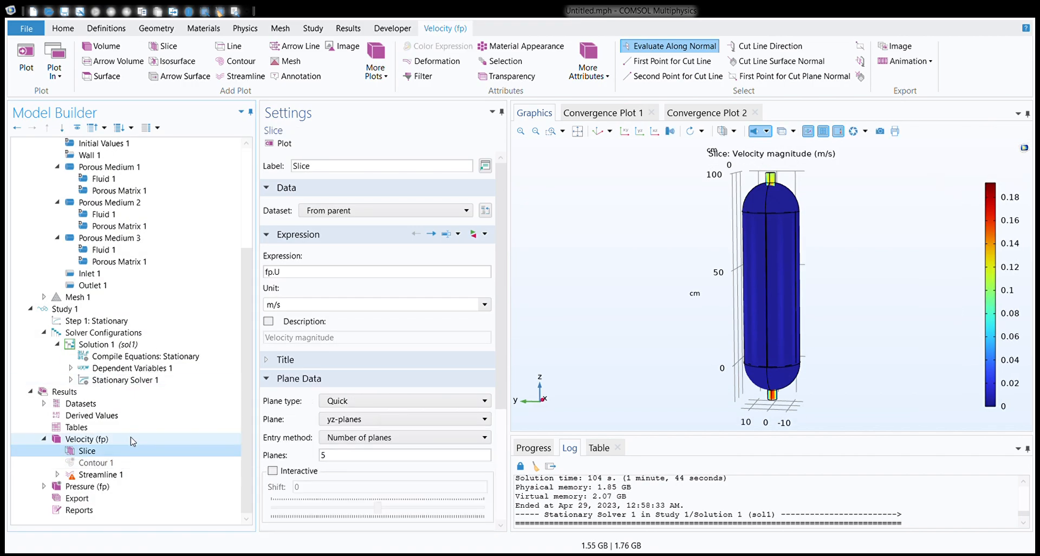
key(F3)
click(162, 372)
click(127, 474)
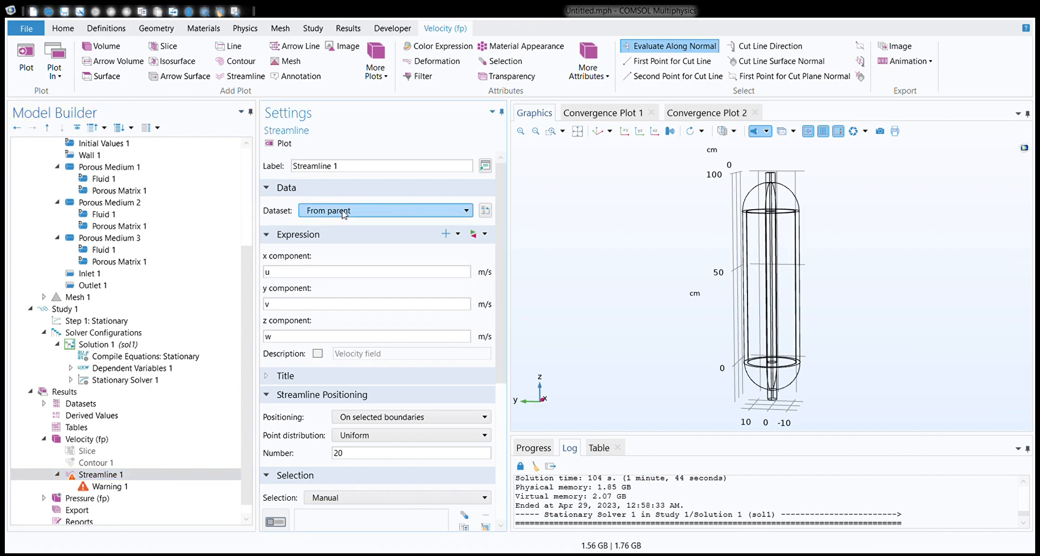
- Set the dataset of Streamline 1 to Study 1/Solution 1 (sol1) and plot it
click(344, 252)
click(341, 213)
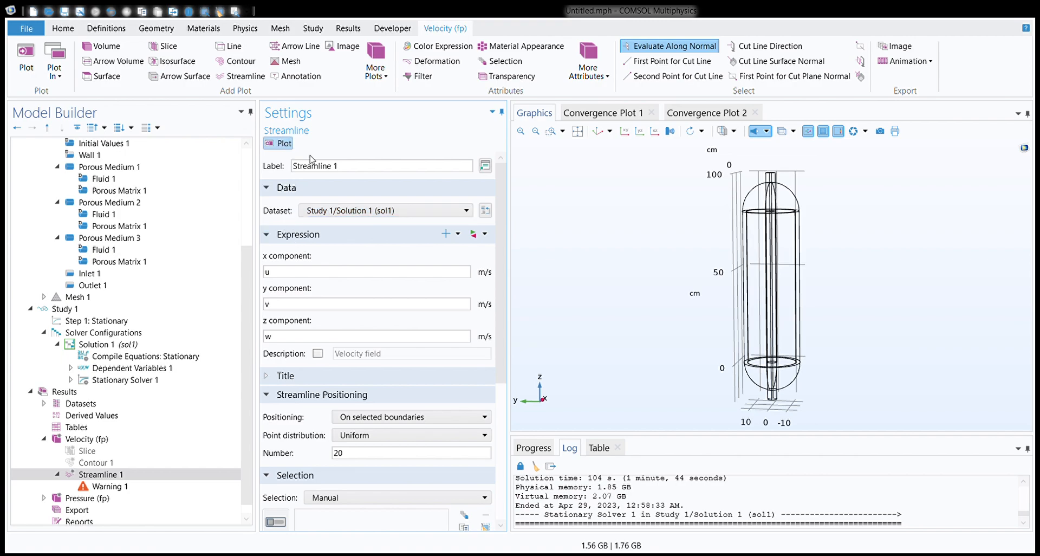
click(290, 147)
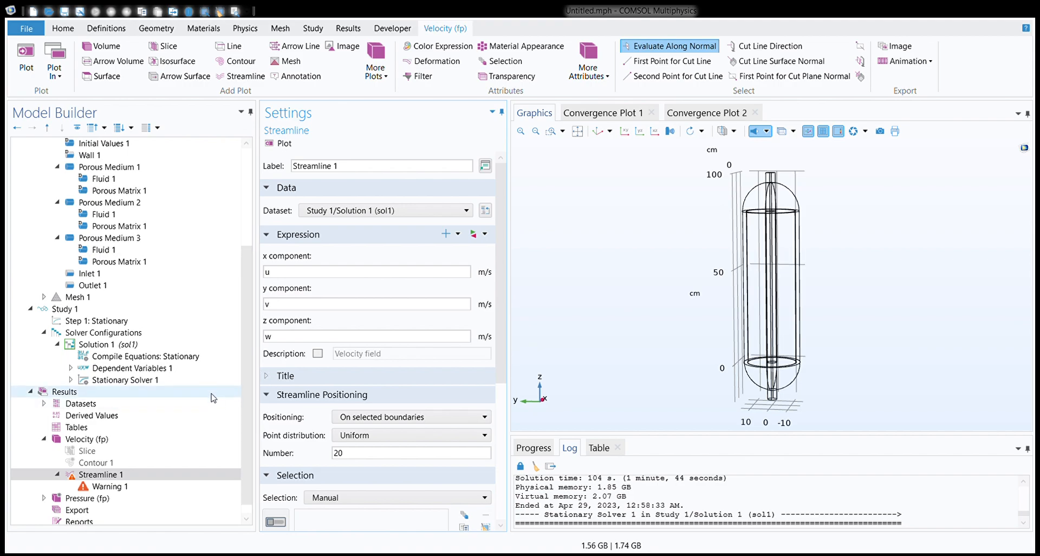
drag(758, 276, 824, 299)
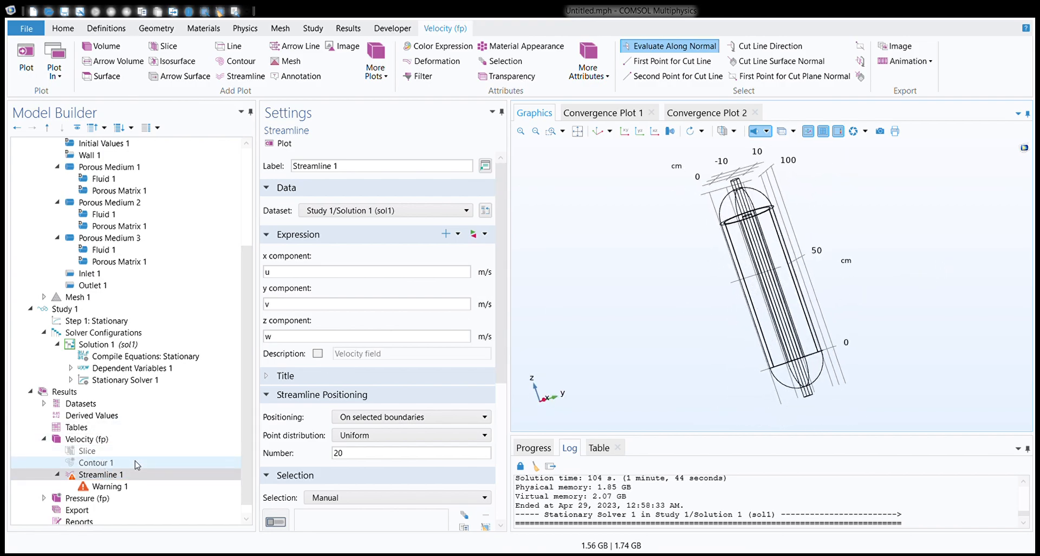
- Set Streamline 1's boundary selection to All boundaries, plot the streamlines and inspect them from several sides
click(106, 440)
click(110, 476)
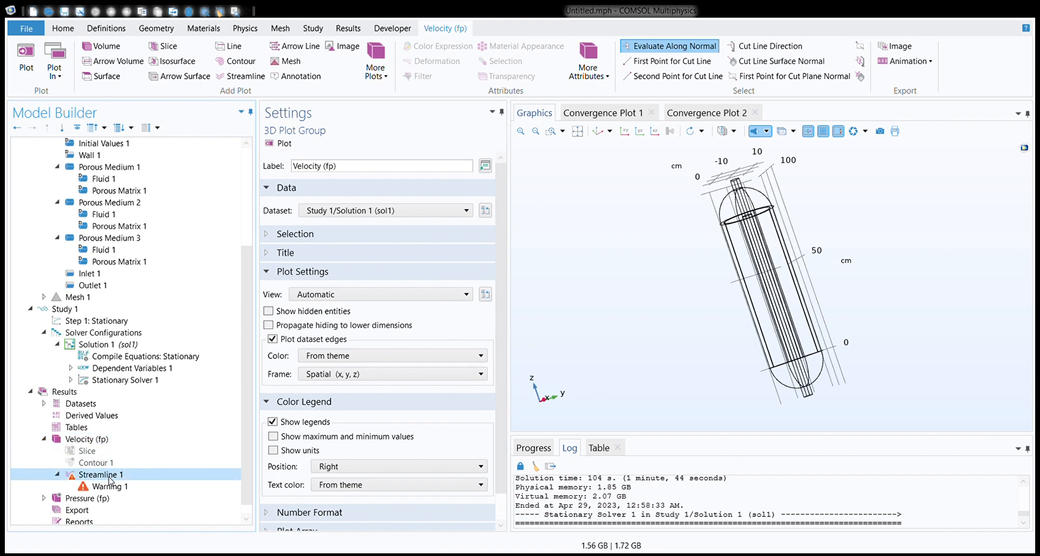
scroll(362, 314, down, 6)
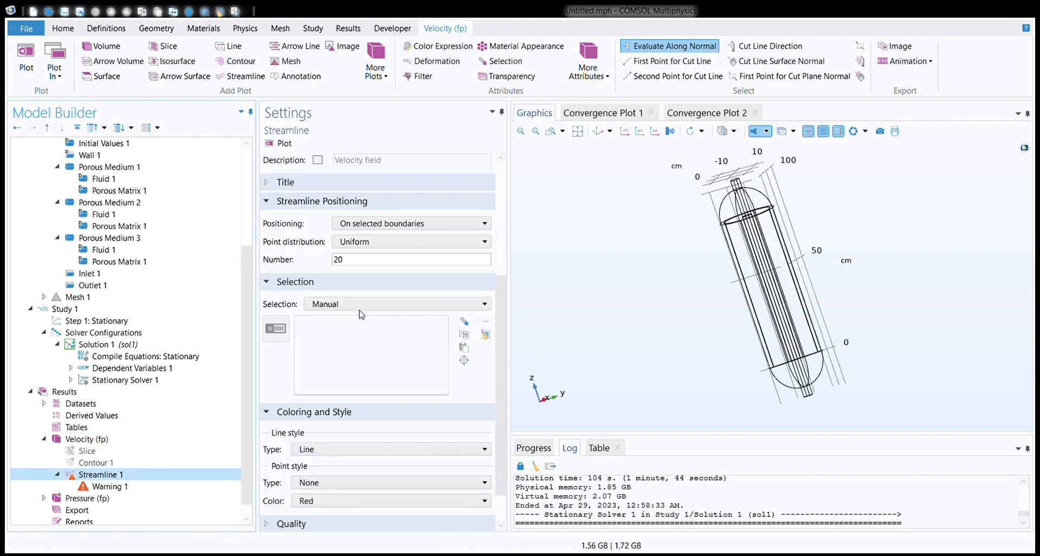
click(364, 307)
key(Down)
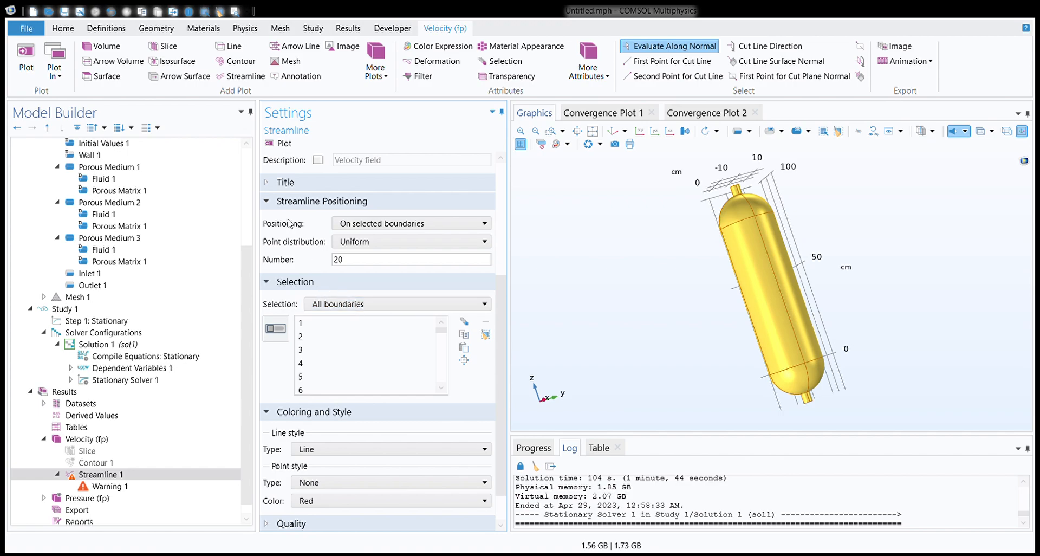
click(275, 328)
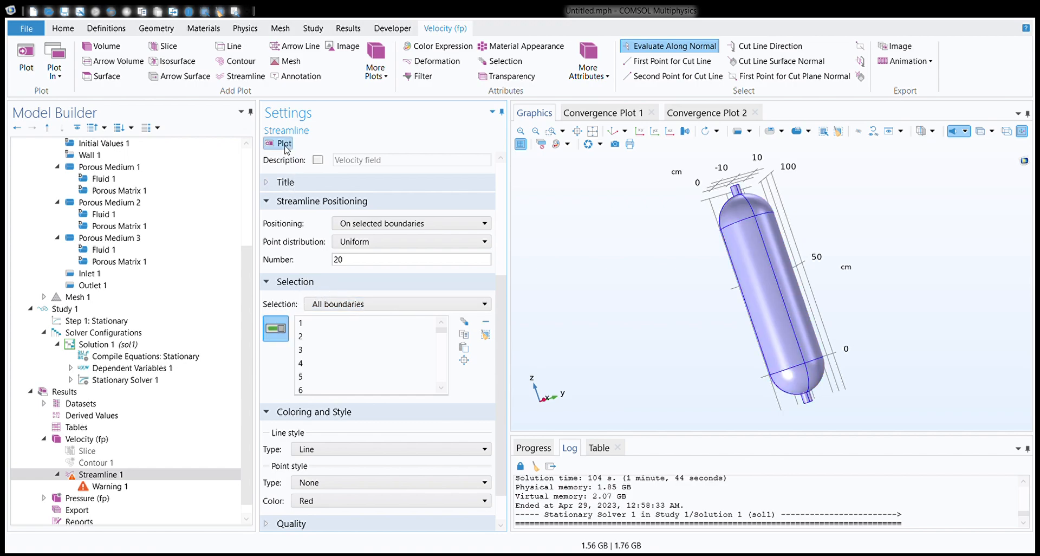
drag(595, 285, 928, 241)
drag(793, 222, 922, 242)
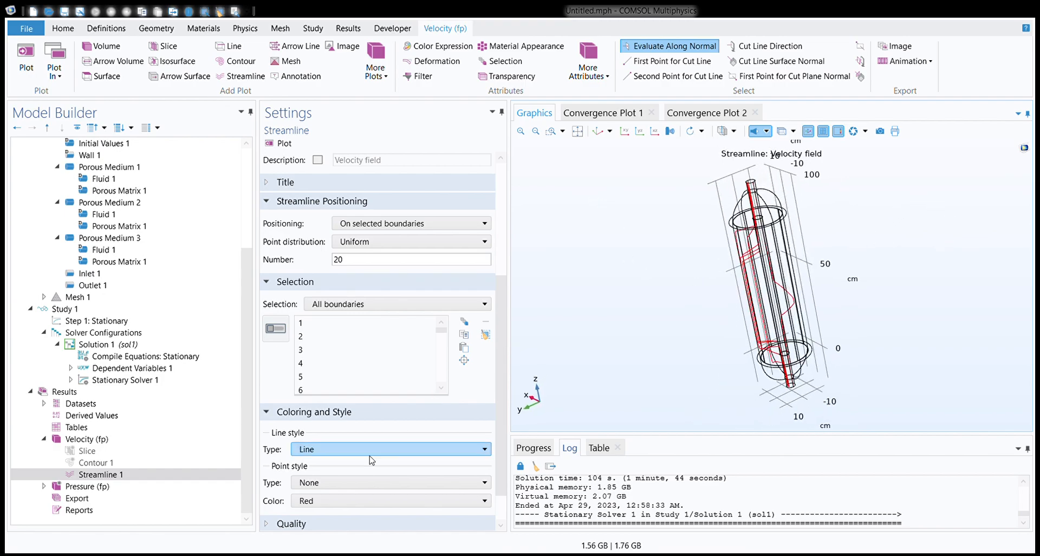
- Set the number of streamlines in Streamline 1 to 200 and replot the velocity field
click(414, 262)
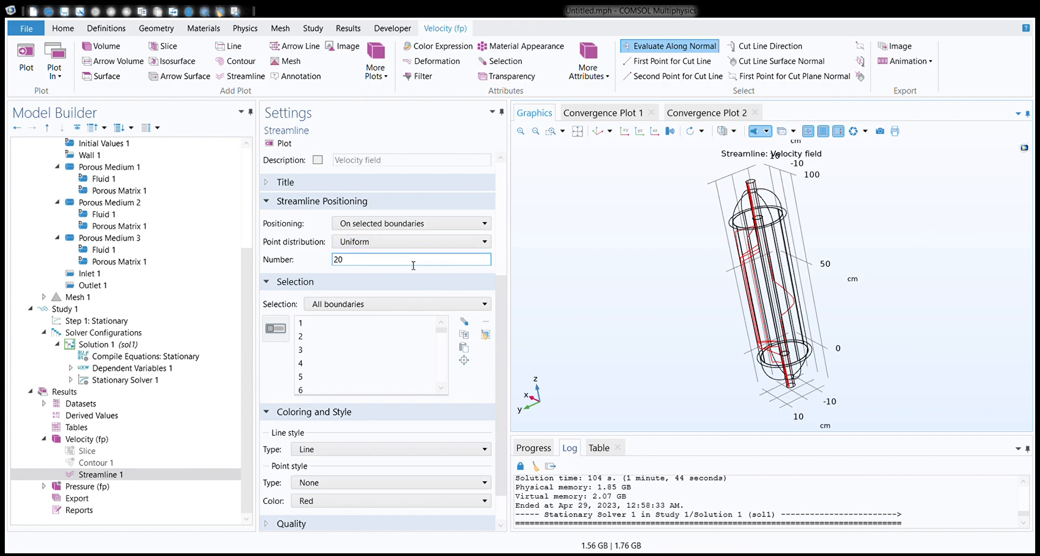
click(284, 145)
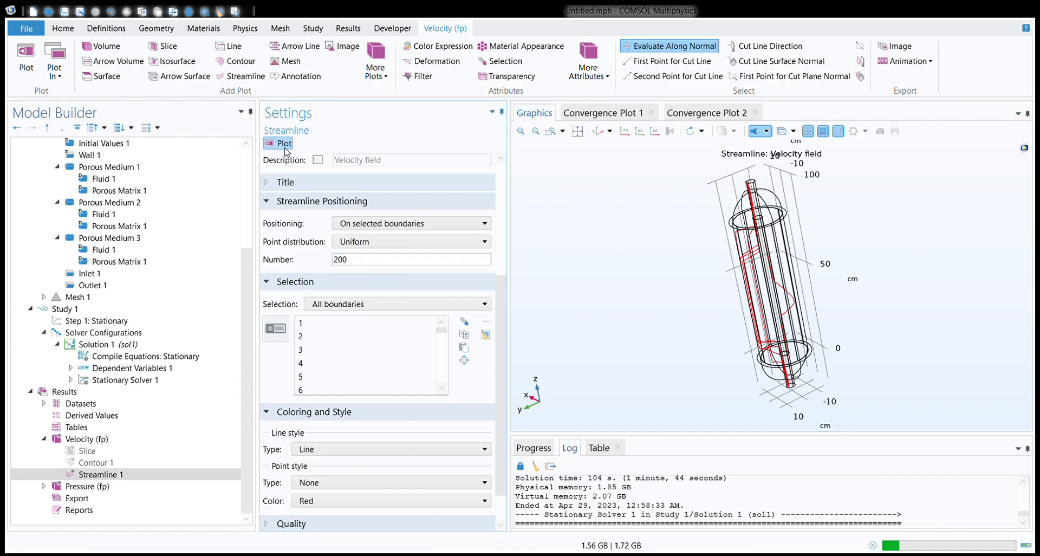
drag(643, 275, 791, 200)
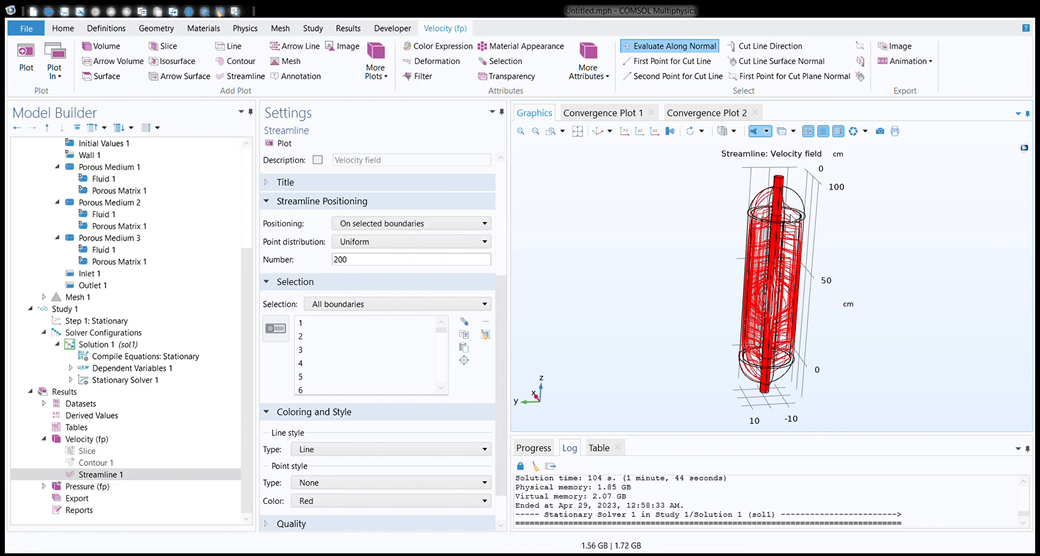
- Add an Interior Wall boundary condition to the Free and Porous Media Flow interface
scroll(118, 310, up, 2)
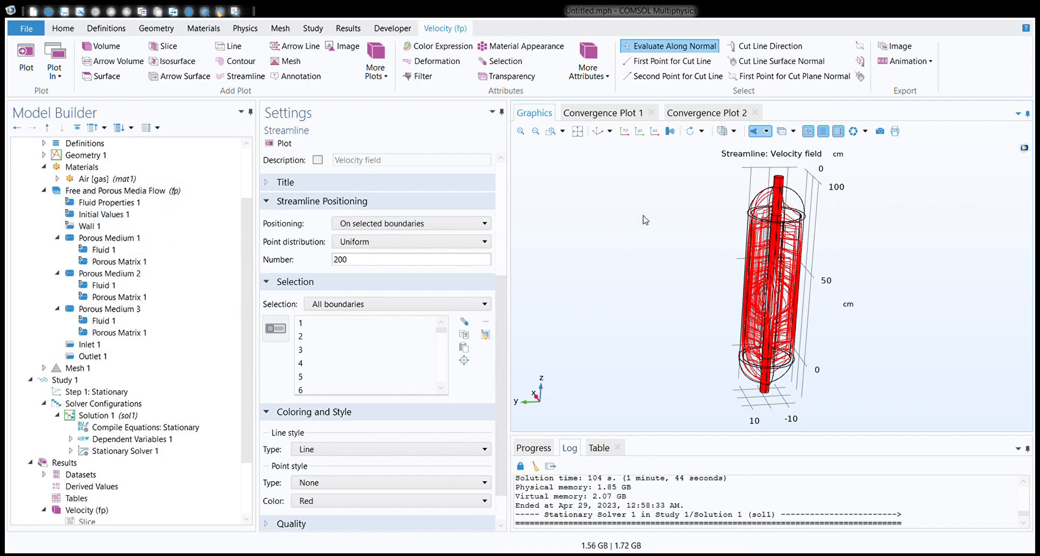
click(177, 193)
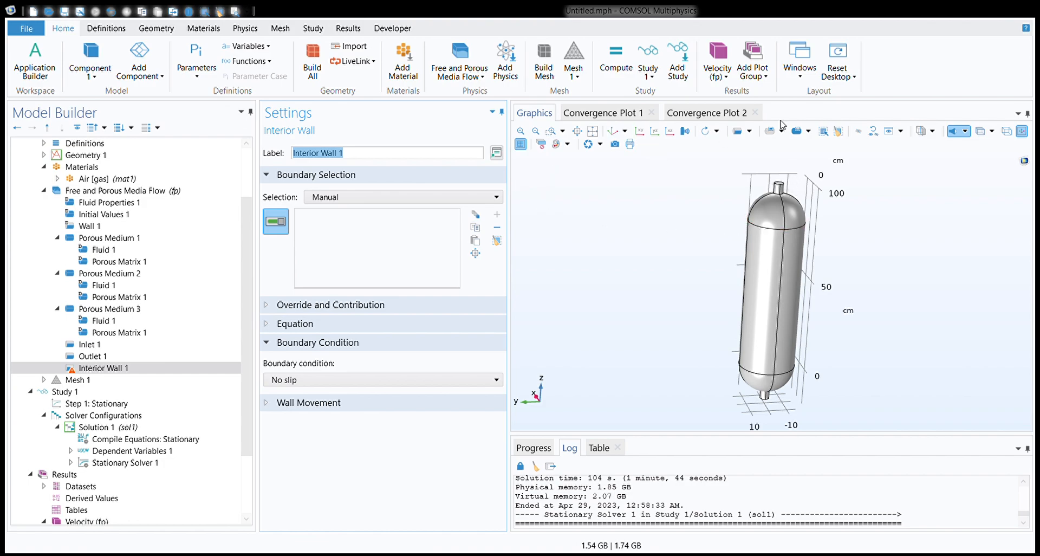
click(920, 130)
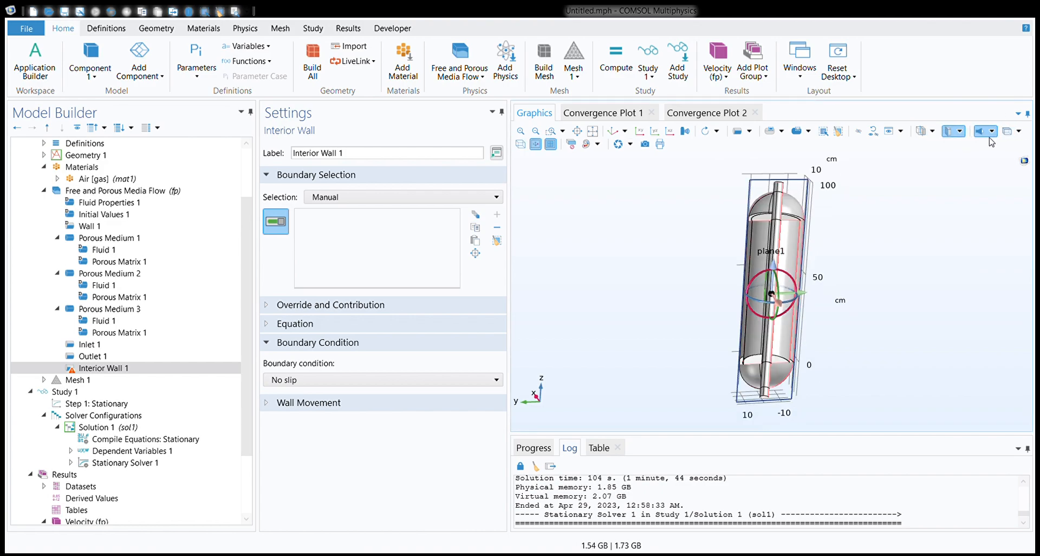
drag(773, 208, 813, 256)
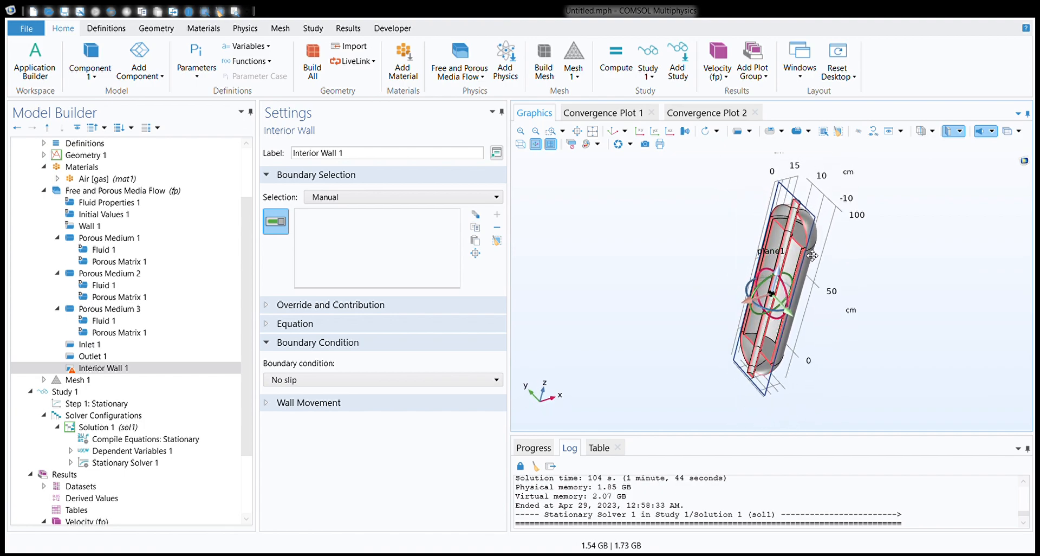
click(949, 131)
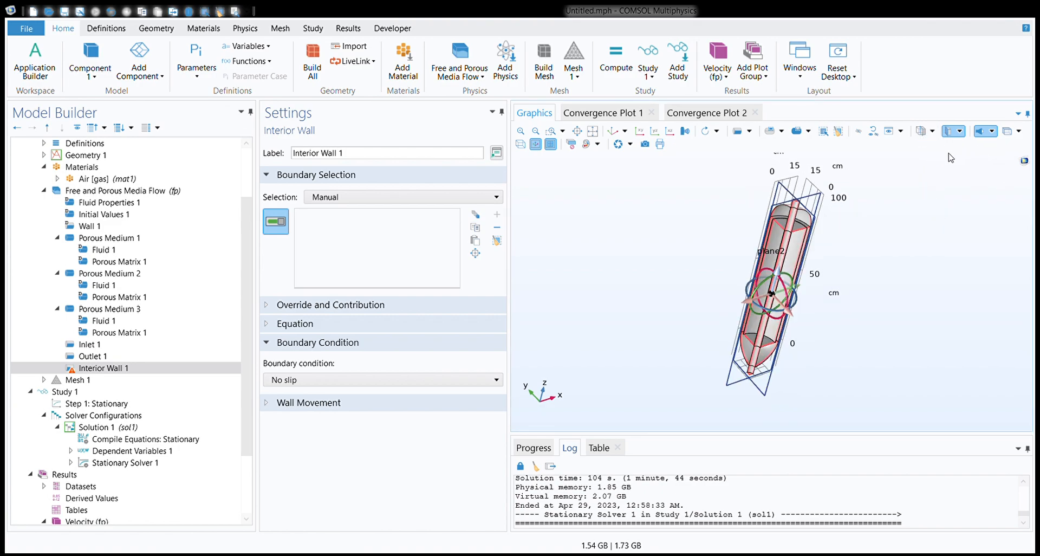
click(950, 131)
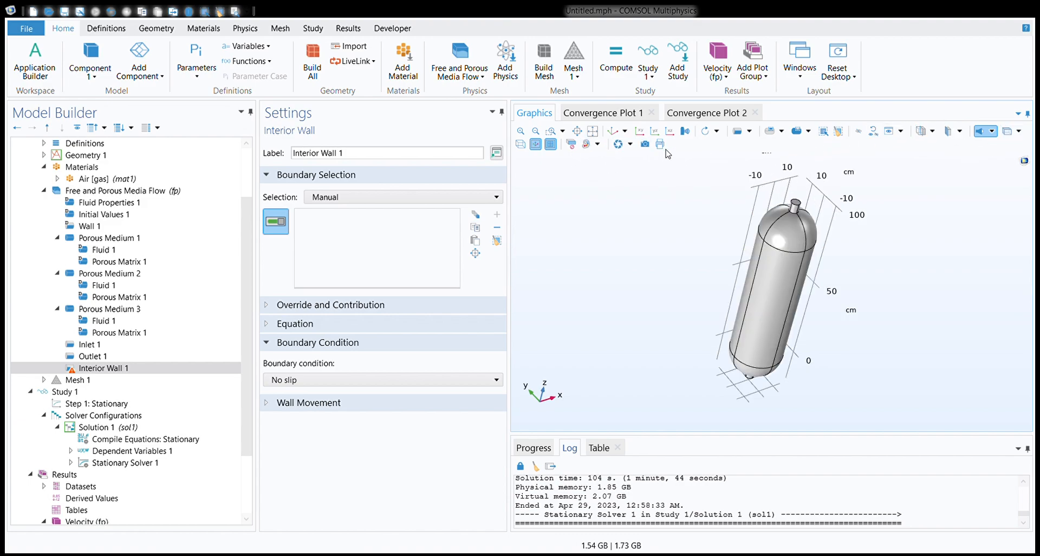
click(525, 145)
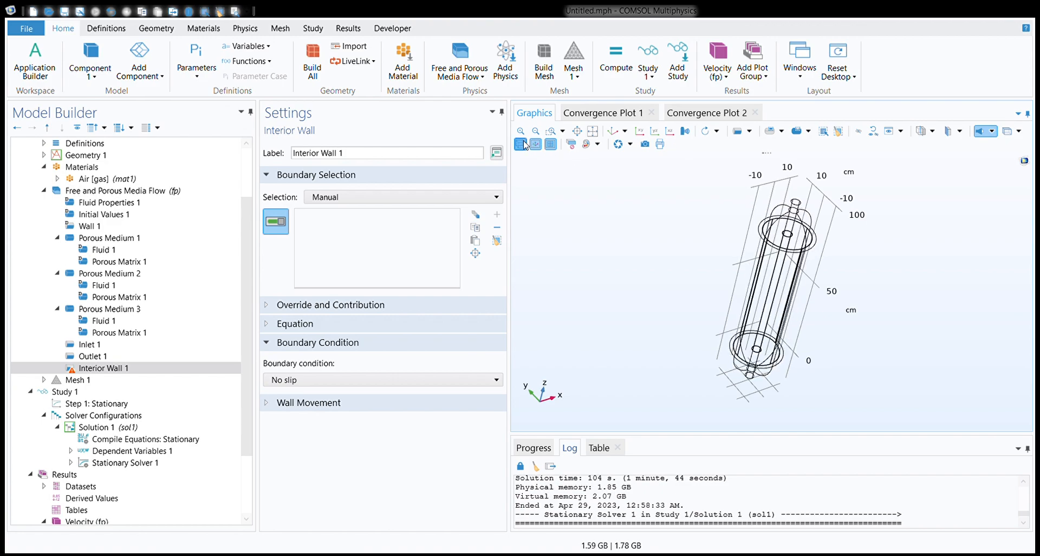
click(524, 144)
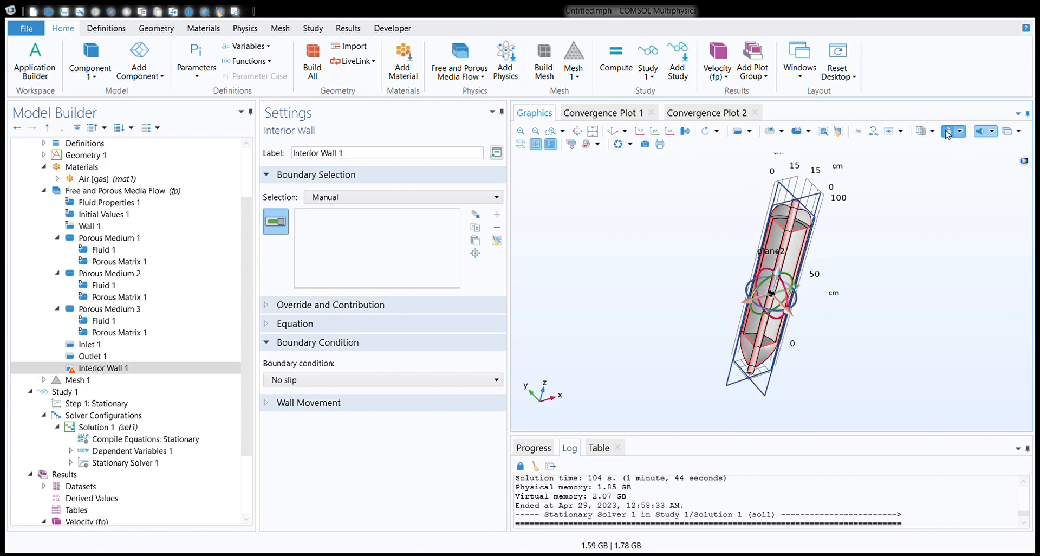
- Make the geometry transparent and assign boundaries 12, 16 and 20 at the base of the upper dome to Interior Wall 1
click(1004, 133)
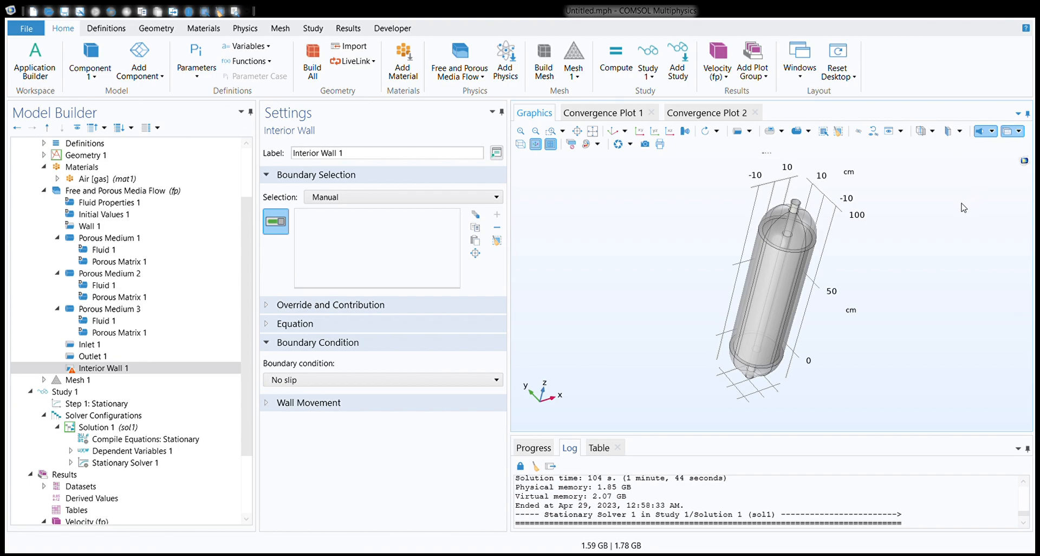
drag(695, 195, 851, 239)
click(552, 131)
drag(859, 197, 867, 223)
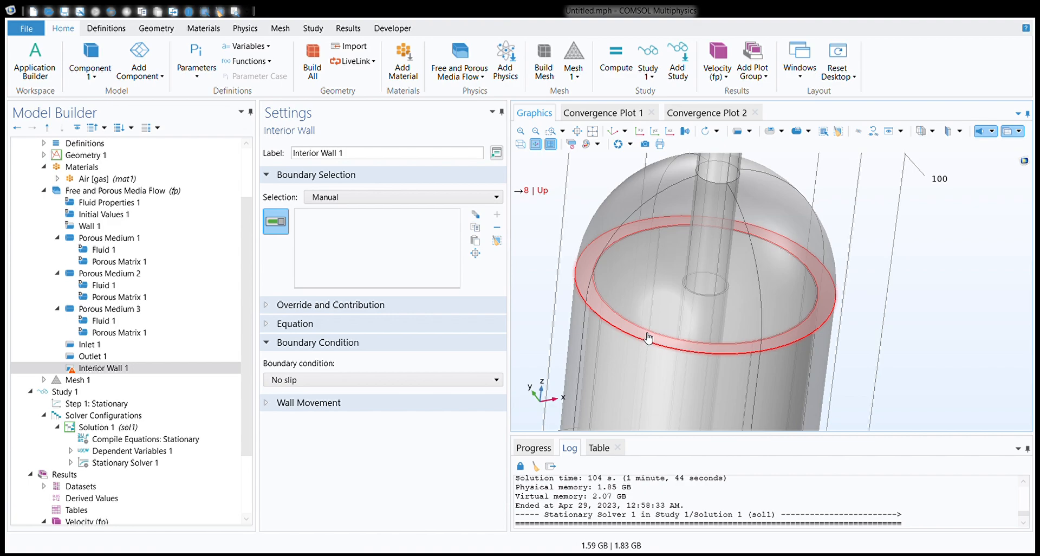
drag(645, 337, 640, 351)
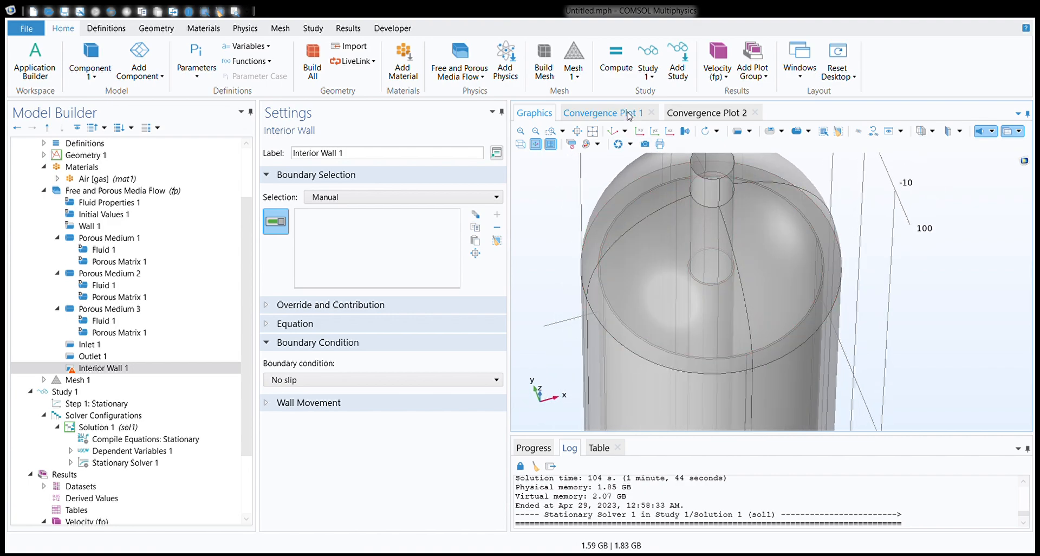
click(614, 133)
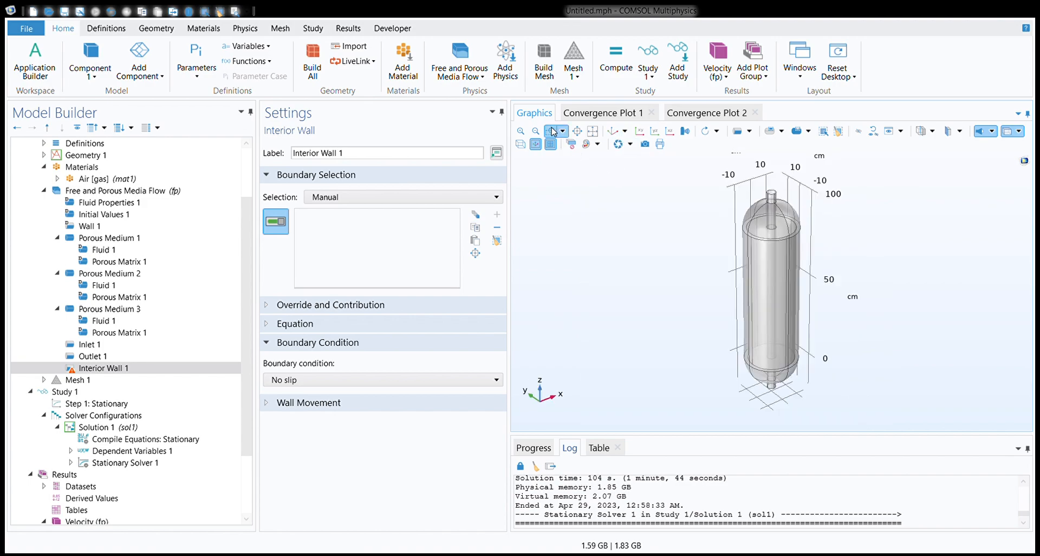
drag(739, 194, 828, 279)
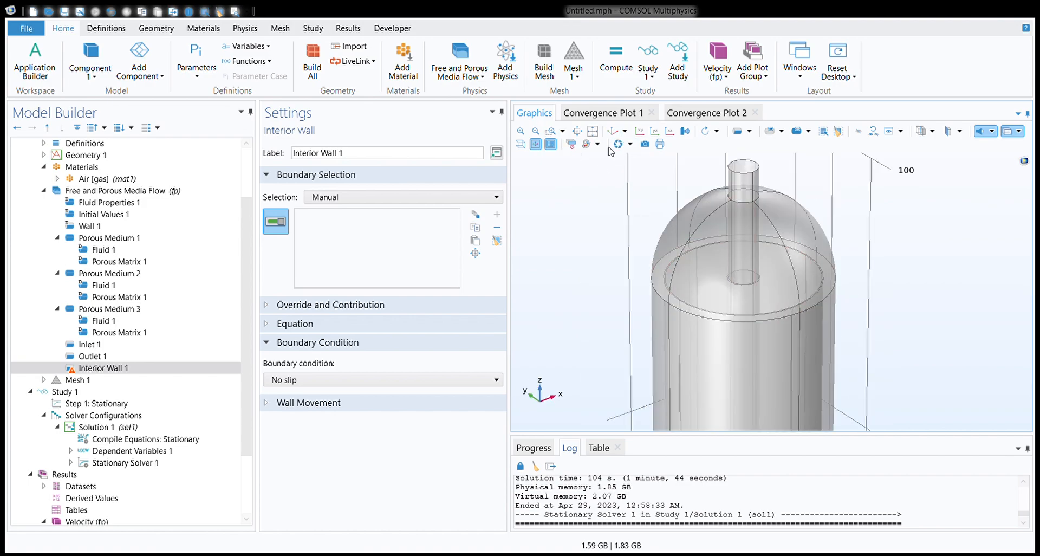
click(551, 131)
drag(618, 201, 882, 374)
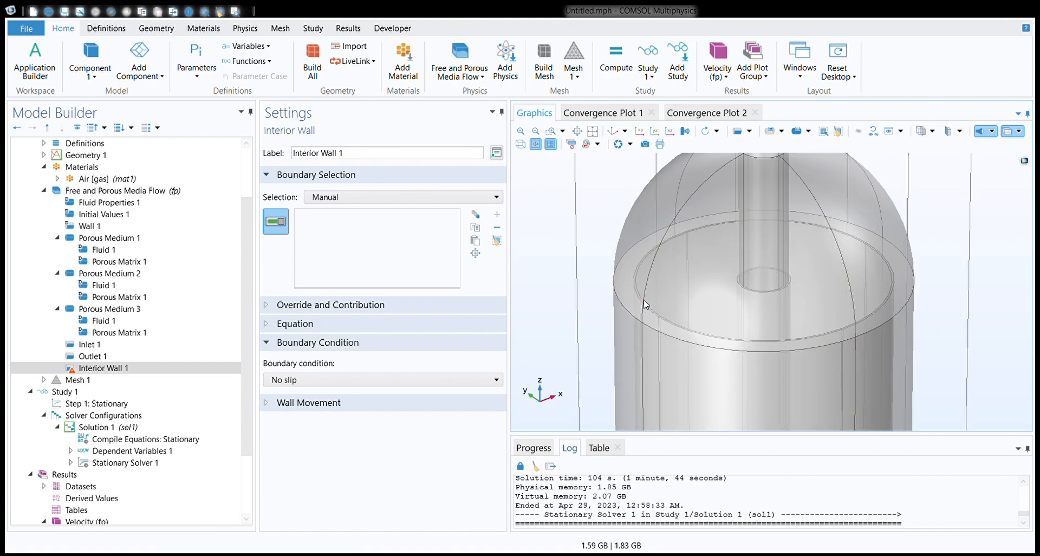
click(643, 305)
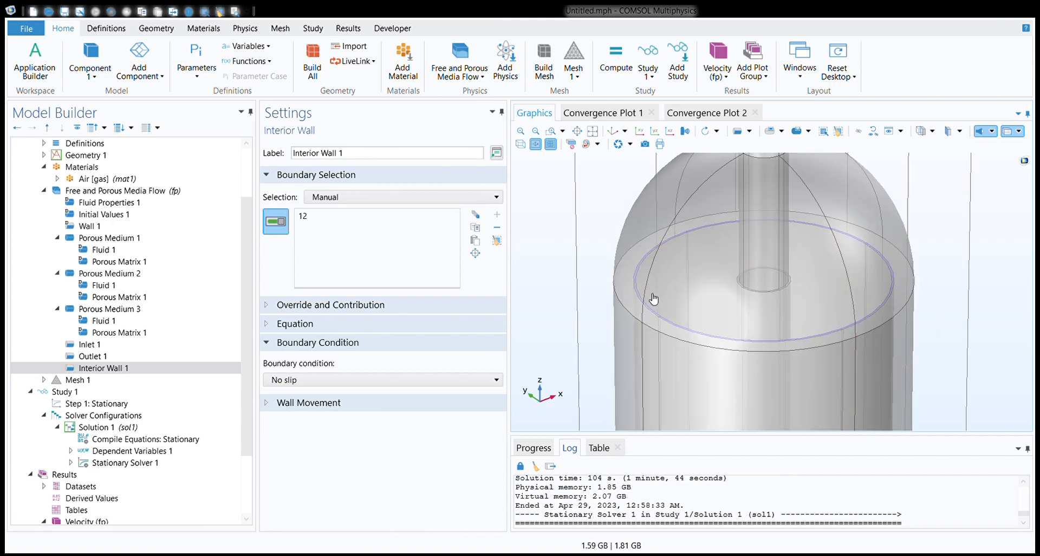
click(681, 281)
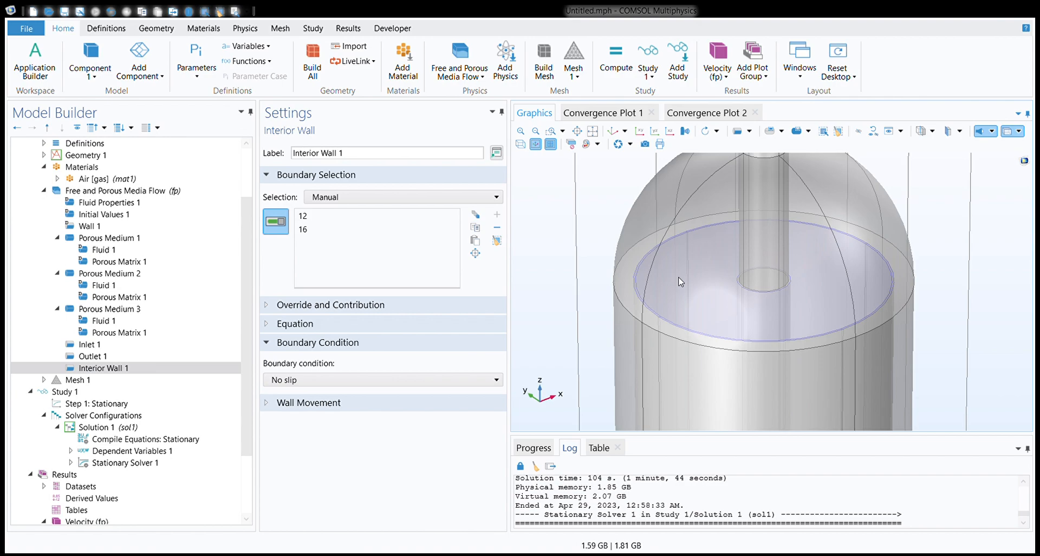
click(750, 294)
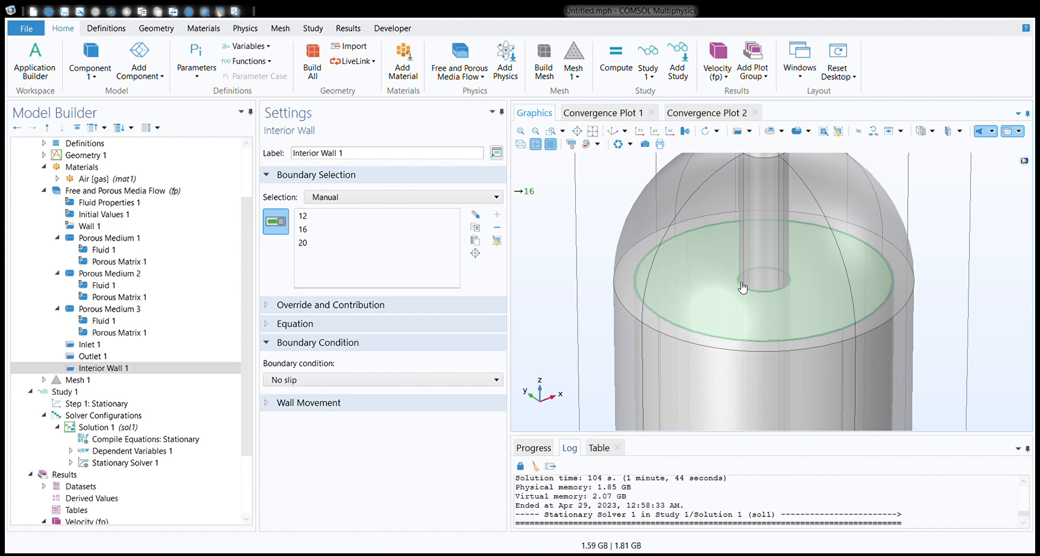
- Inspect the boundaries around the central pipe in the upper dome, restore the default view and turn off transparency
drag(754, 286, 782, 267)
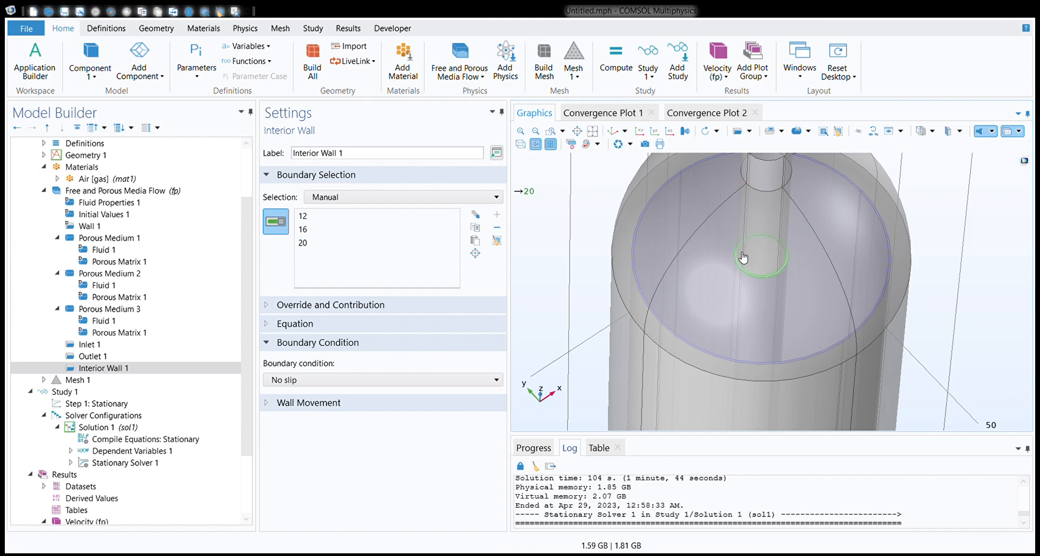
drag(741, 255, 775, 250)
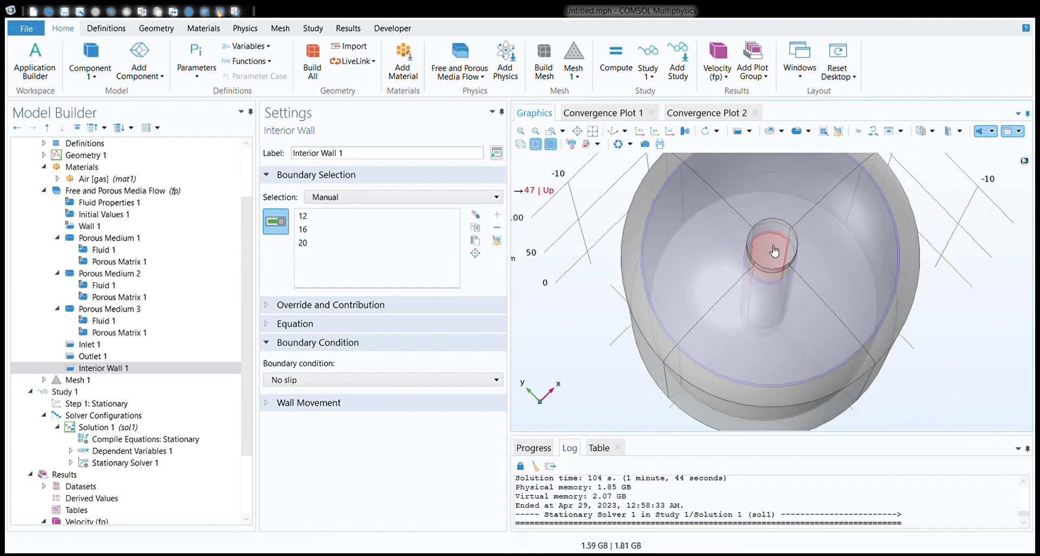
drag(780, 262, 813, 255)
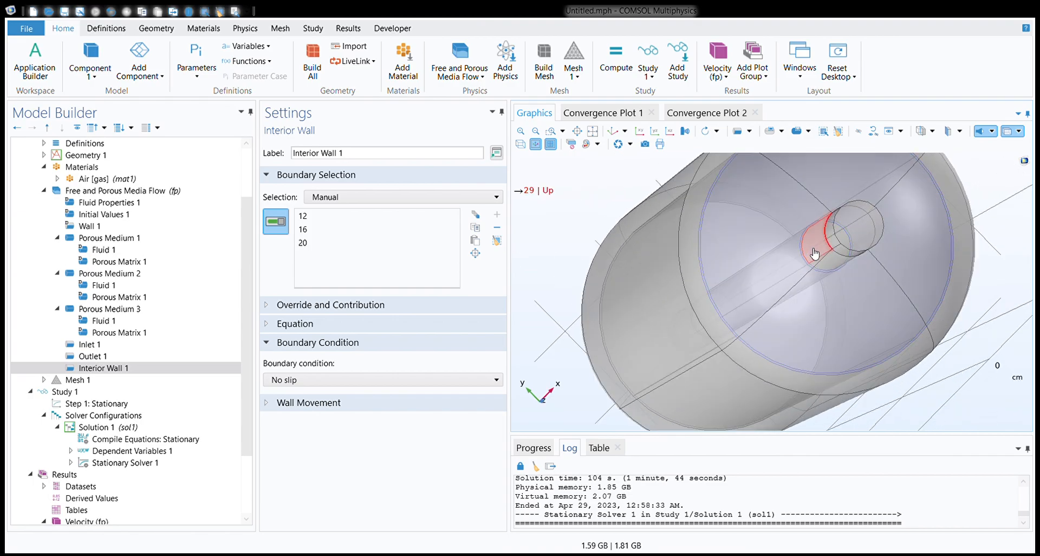
click(612, 131)
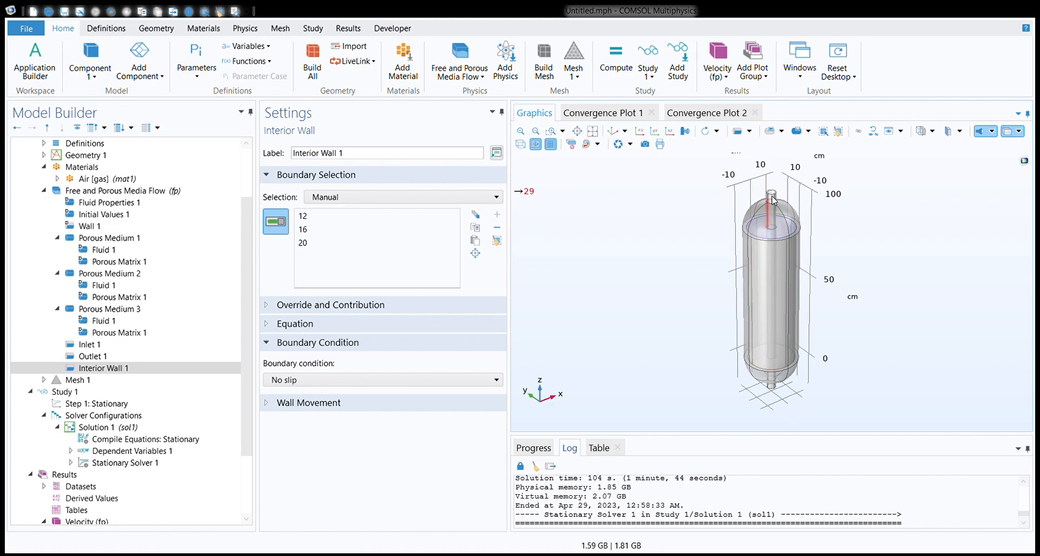
click(1008, 131)
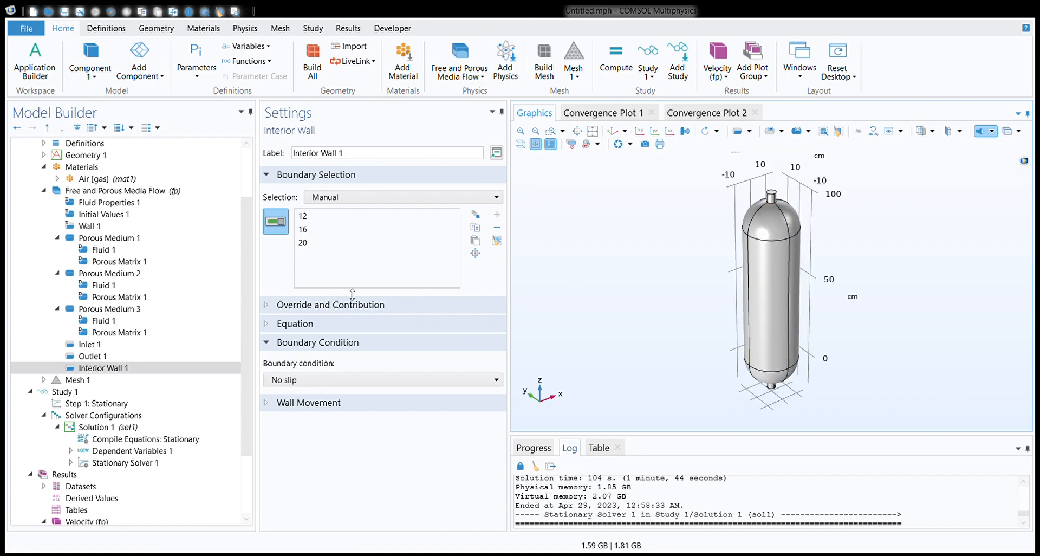
- Set the height of Cylinder 9 to 100 cm and rebuild all geometry objects
scroll(123, 238, up, 2)
double_click(84, 226)
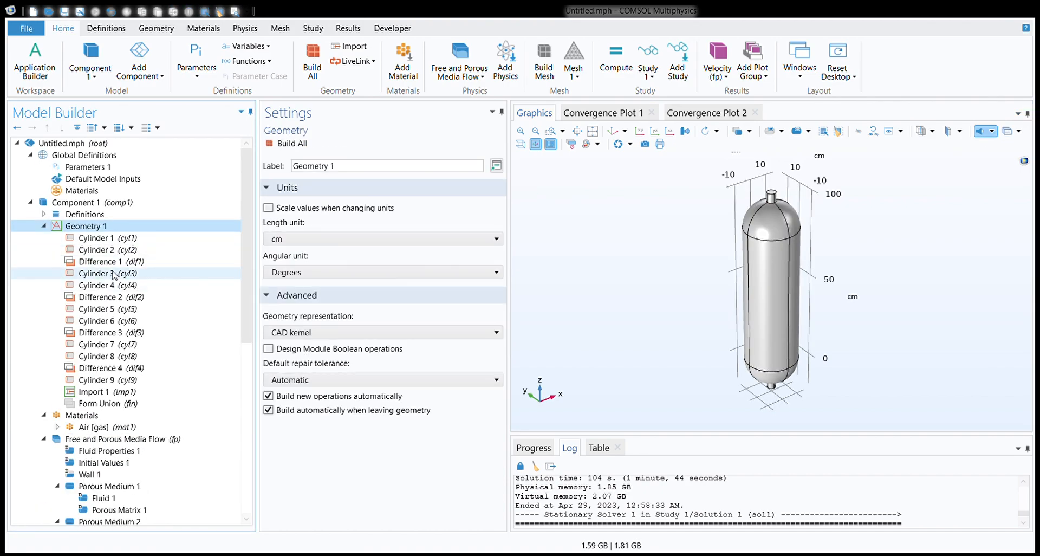
click(134, 358)
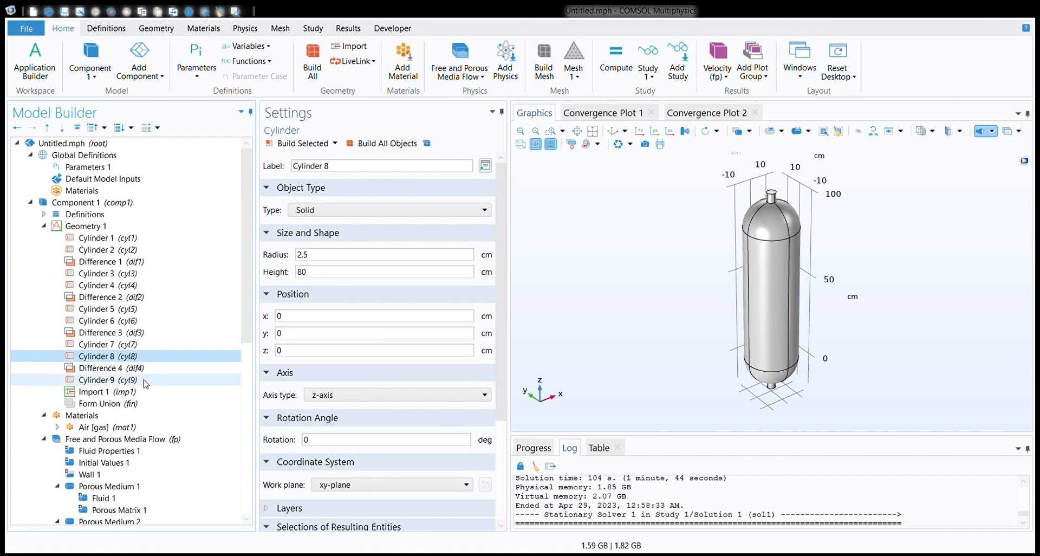
click(103, 380)
click(345, 275)
drag(341, 279, 306, 282)
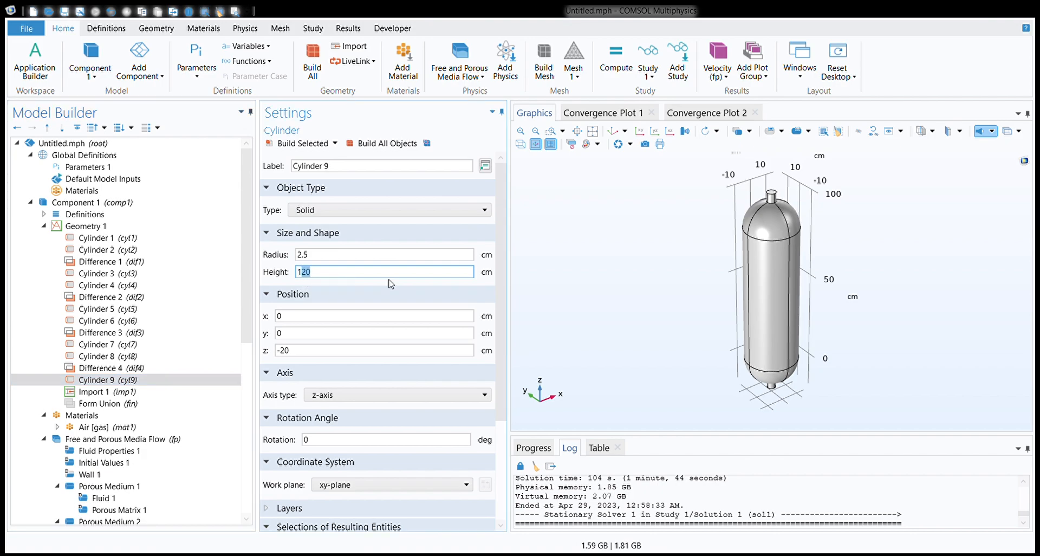
text(00)
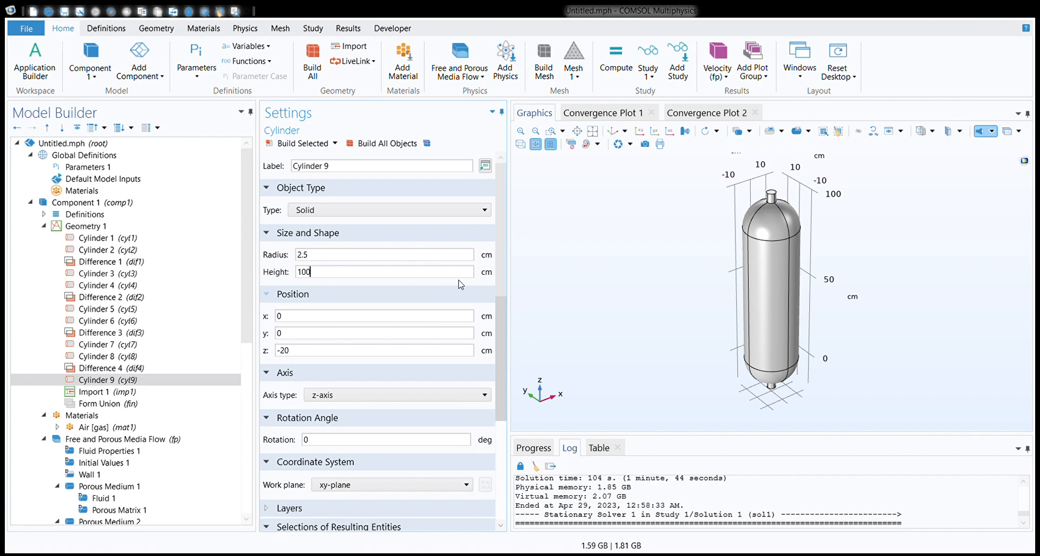
click(395, 142)
drag(674, 260, 676, 318)
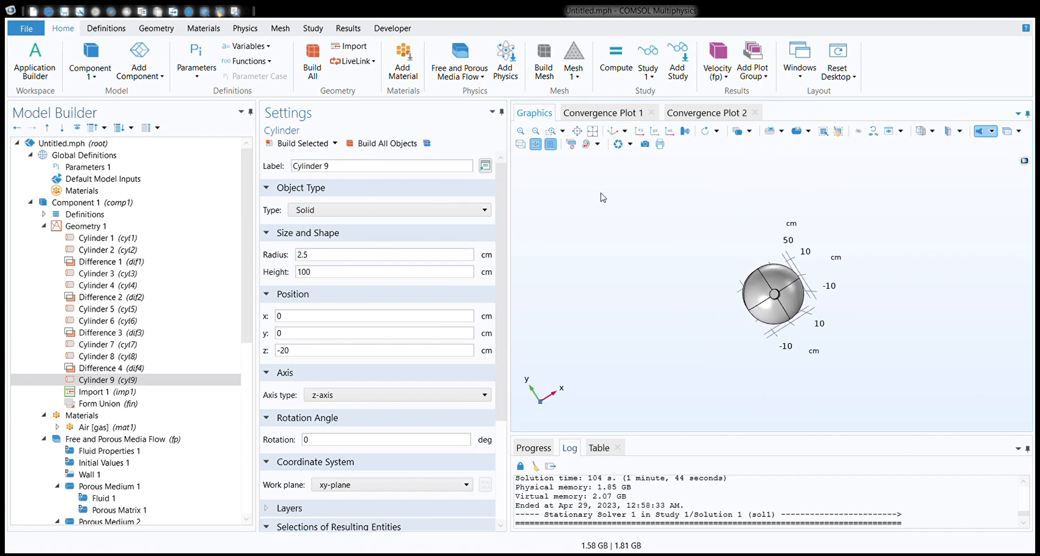
click(552, 133)
drag(738, 260, 812, 332)
mouse_move(883, 315)
mouse_down()
mouse_move(894, 307)
mouse_move(883, 316)
mouse_up()
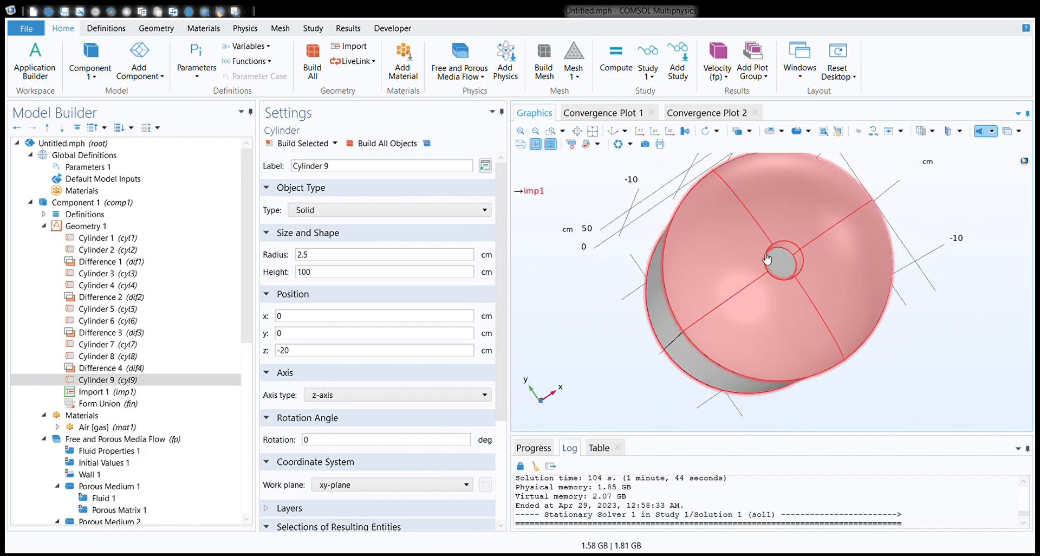
click(609, 131)
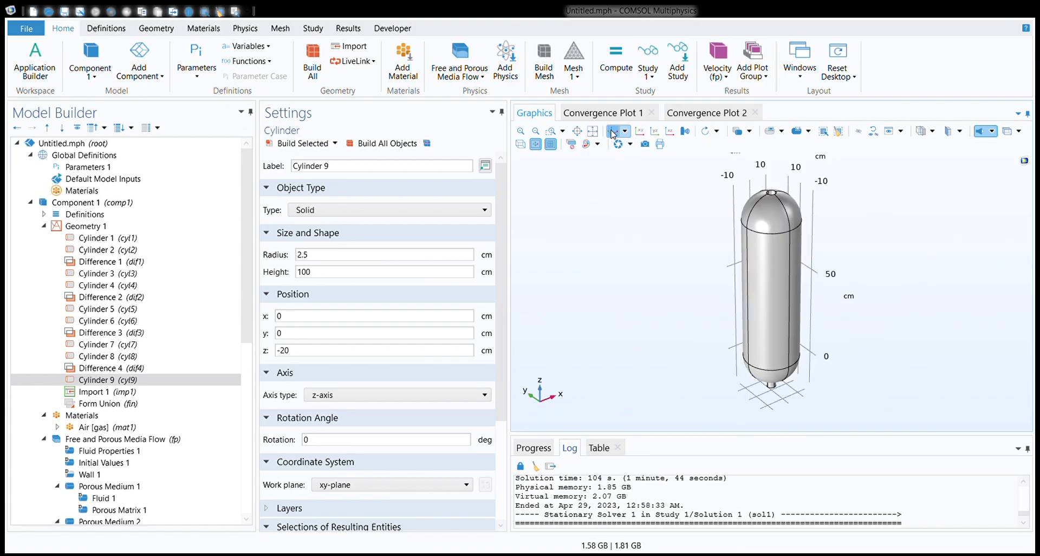
- Add a solid cylinder with radius 2.5 cm and height 20 cm to Geometry 1
click(114, 226)
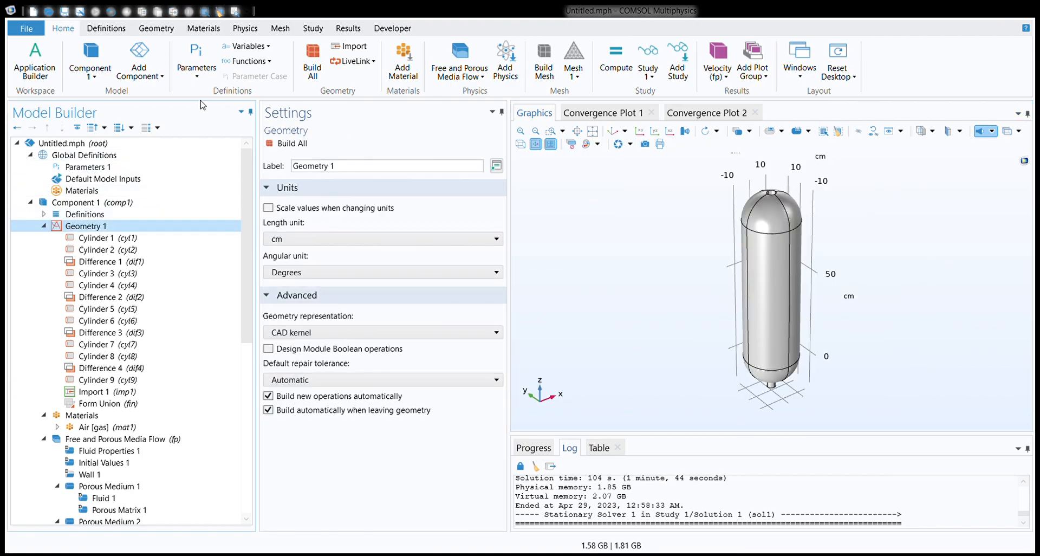
click(165, 27)
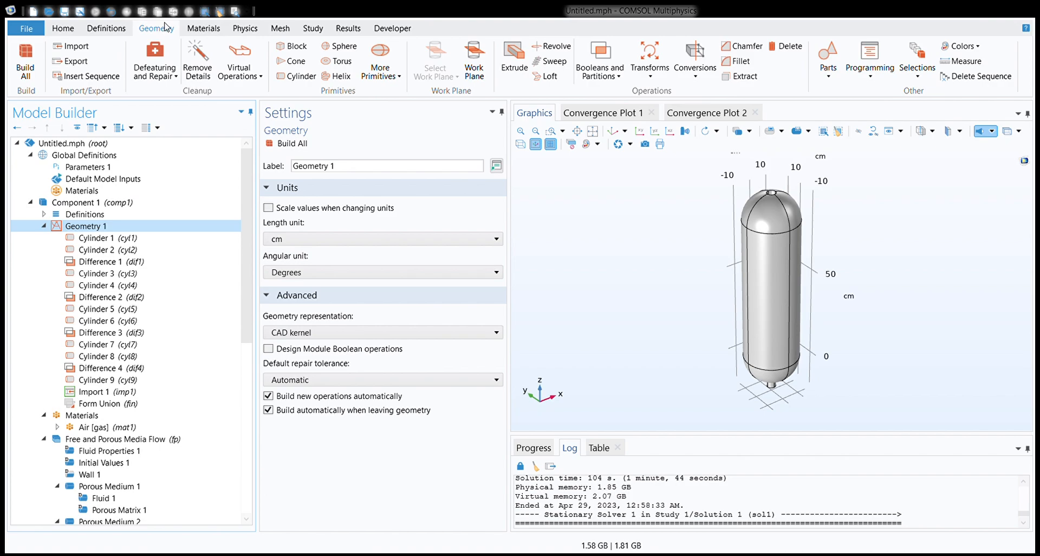
click(296, 76)
double_click(339, 279)
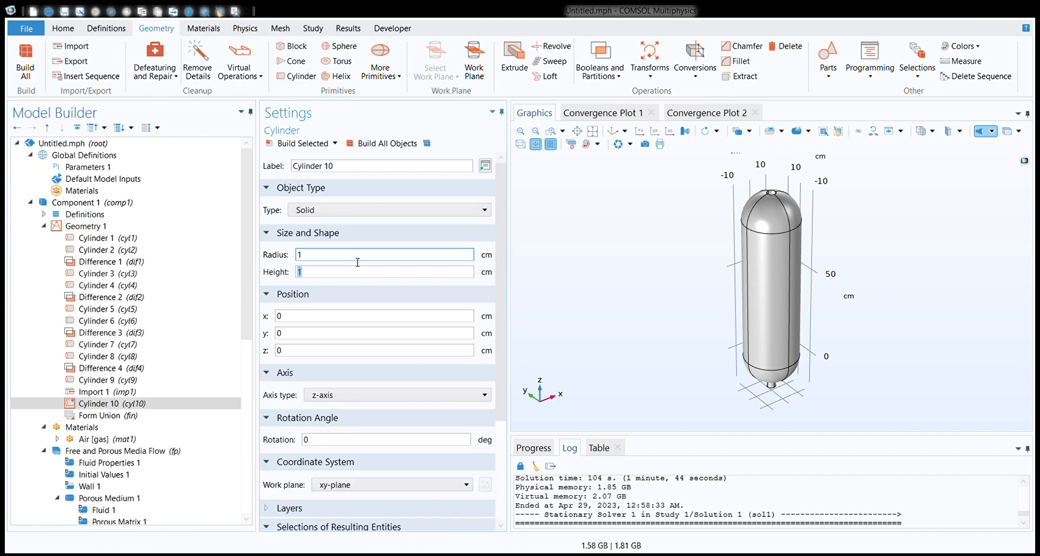
text(20)
drag(325, 258, 273, 258)
text(2.5)
- Position Cylinder 10 at z = 80 cm and build all geometry objects
key(Tab)
key(Tab)
key(Tab)
key(Tab)
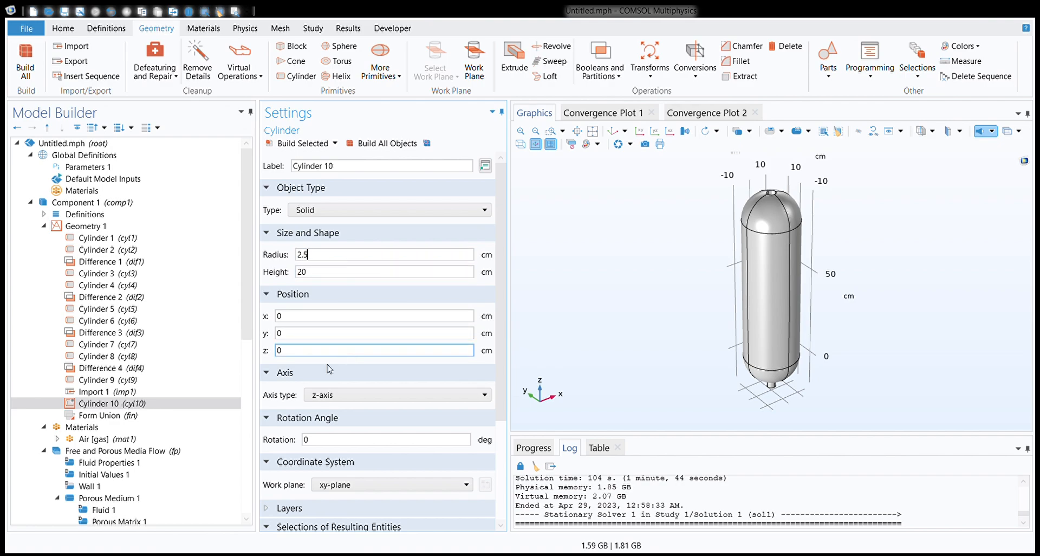
drag(313, 353, 255, 353)
text(80)
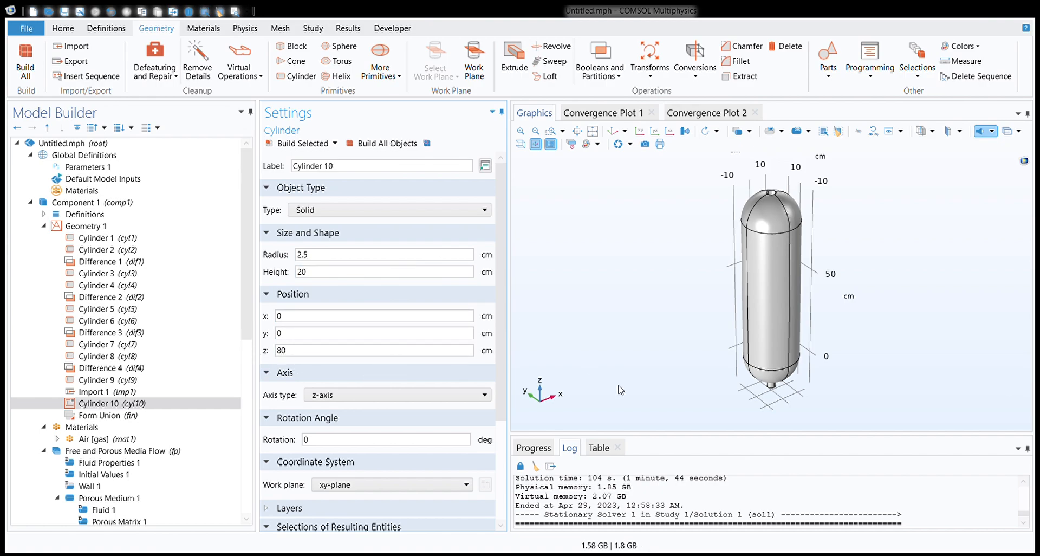
click(382, 143)
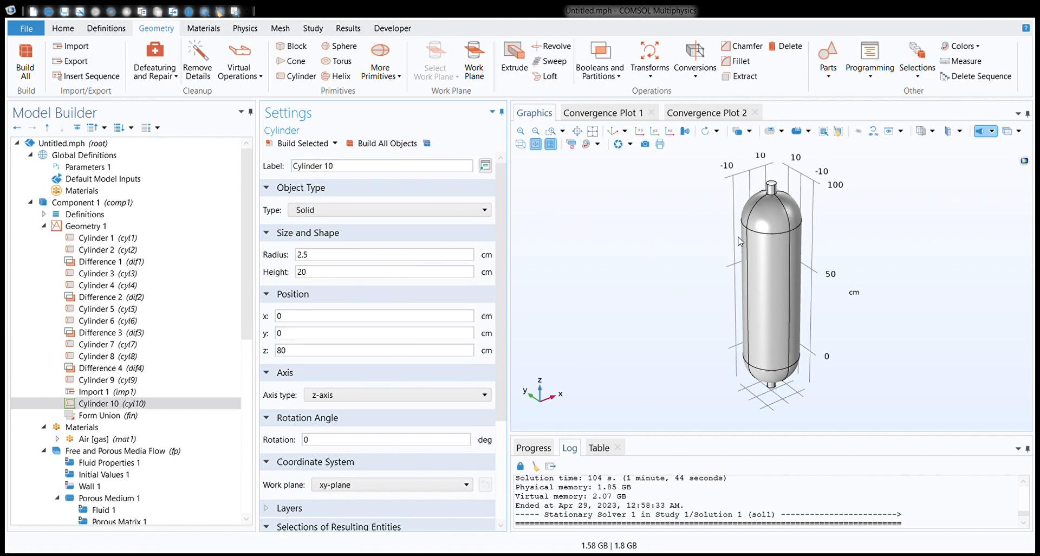
- Make the geometry transparent and add boundary 30, across the central pipe in the upper dome, to Interior Wall 1
drag(706, 236, 629, 260)
scroll(103, 455, down, 3)
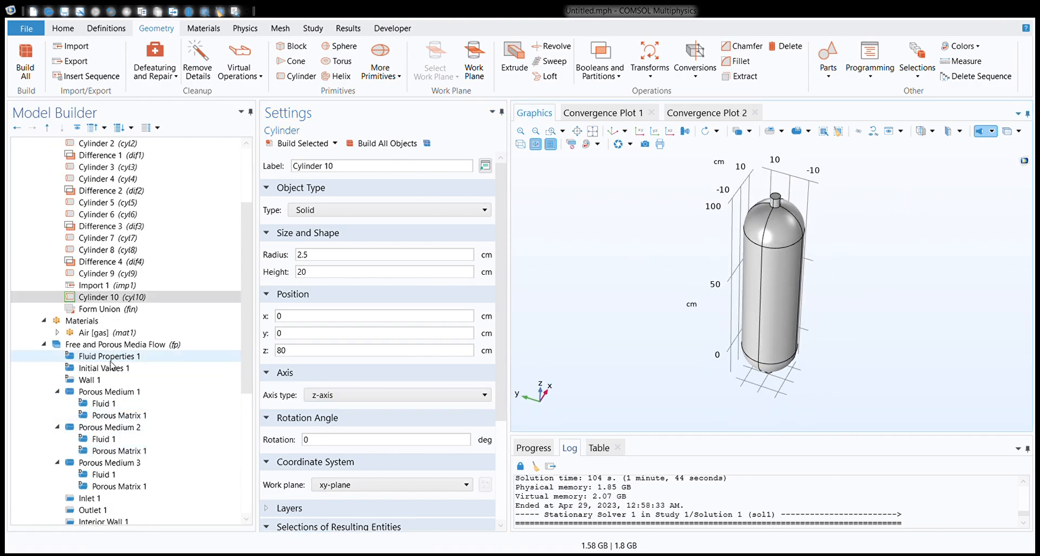
scroll(111, 365, down, 2)
click(122, 451)
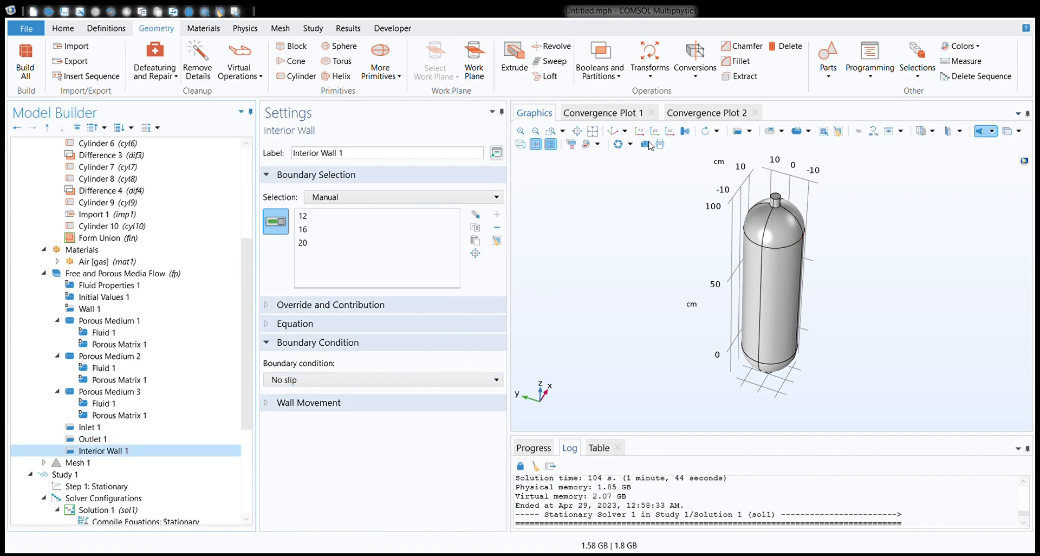
click(1008, 131)
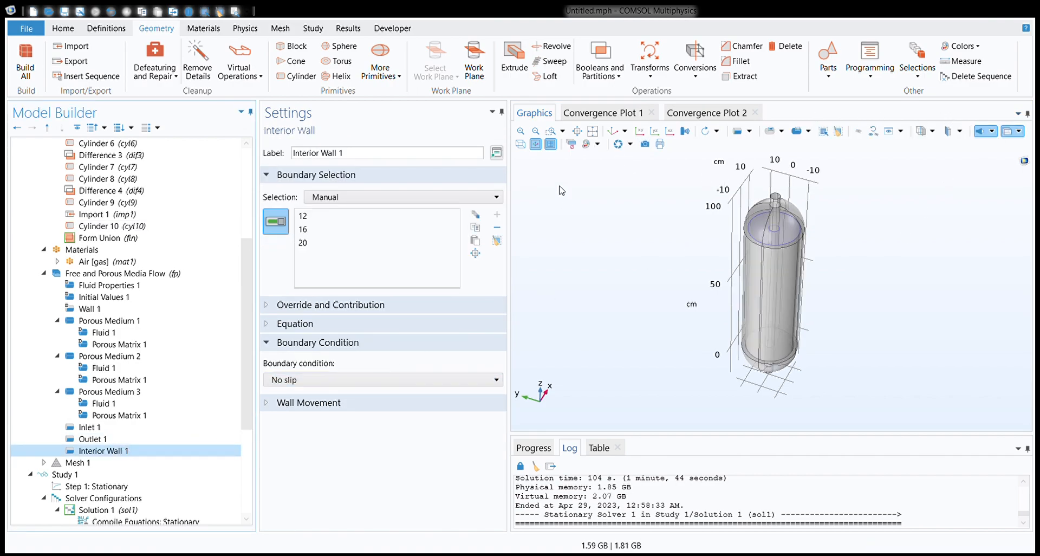
click(551, 131)
drag(750, 182, 801, 277)
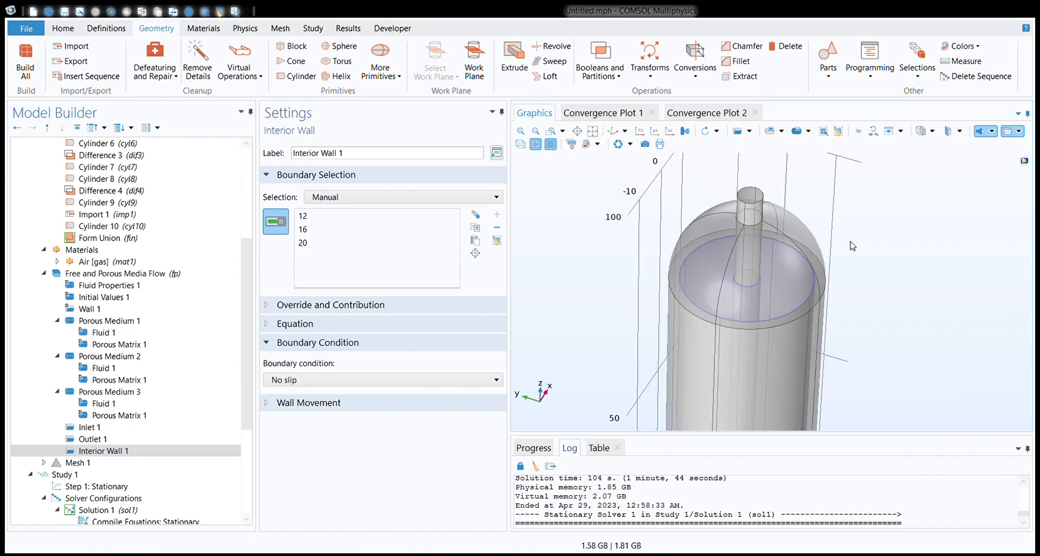
click(551, 131)
drag(652, 183, 748, 243)
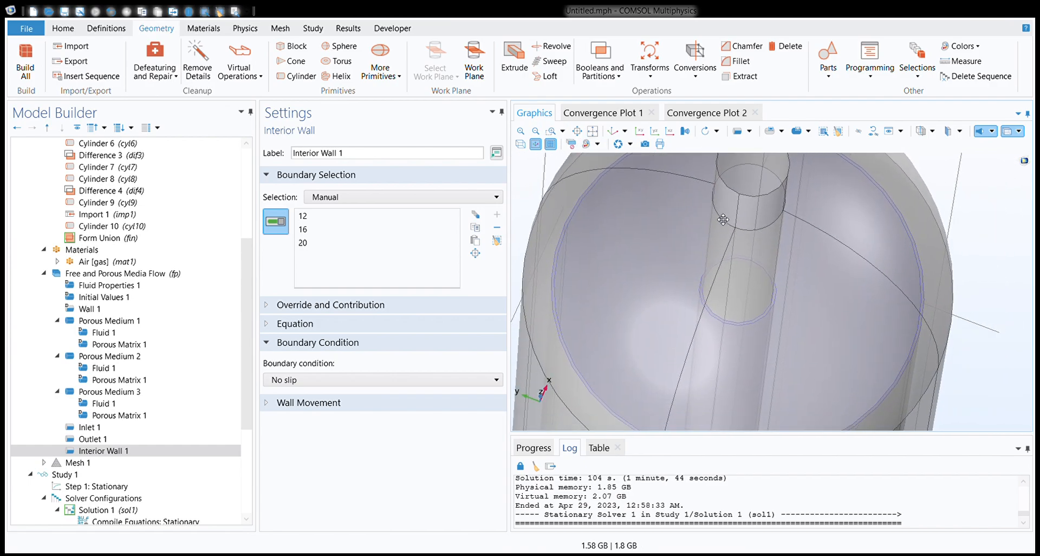
drag(700, 308, 696, 335)
click(742, 219)
drag(741, 219, 804, 253)
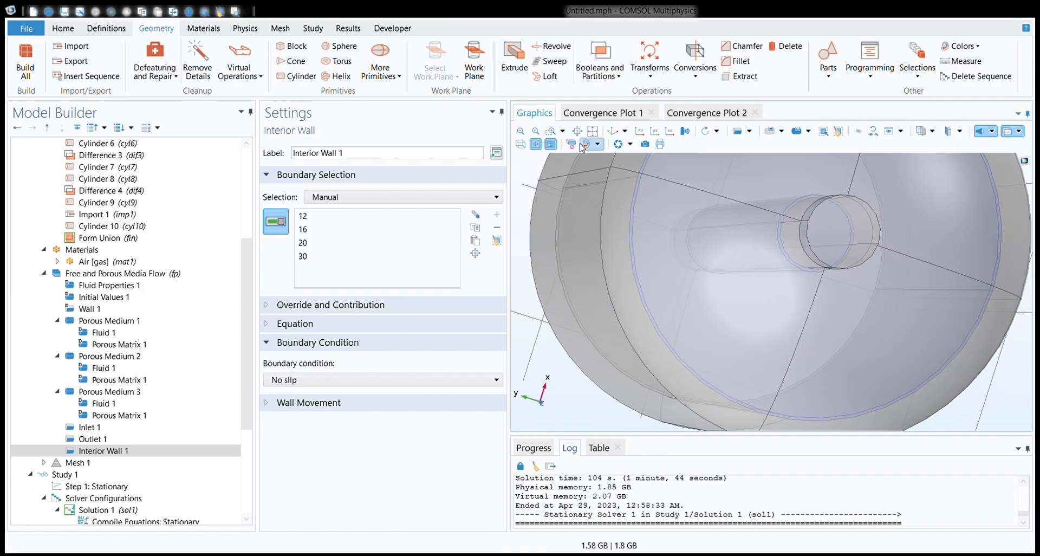
- Examine the Interior Wall 1 boundaries around the pipe's lower end at the base of the upper dome
click(536, 131)
drag(771, 215, 619, 222)
right_drag(617, 218, 619, 358)
drag(620, 358, 632, 334)
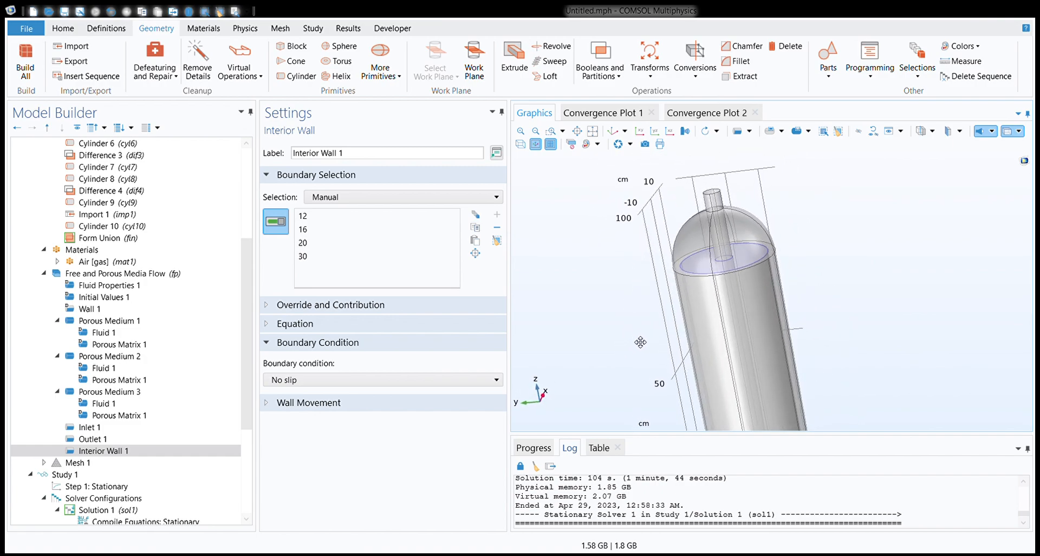
click(551, 132)
drag(706, 262, 749, 294)
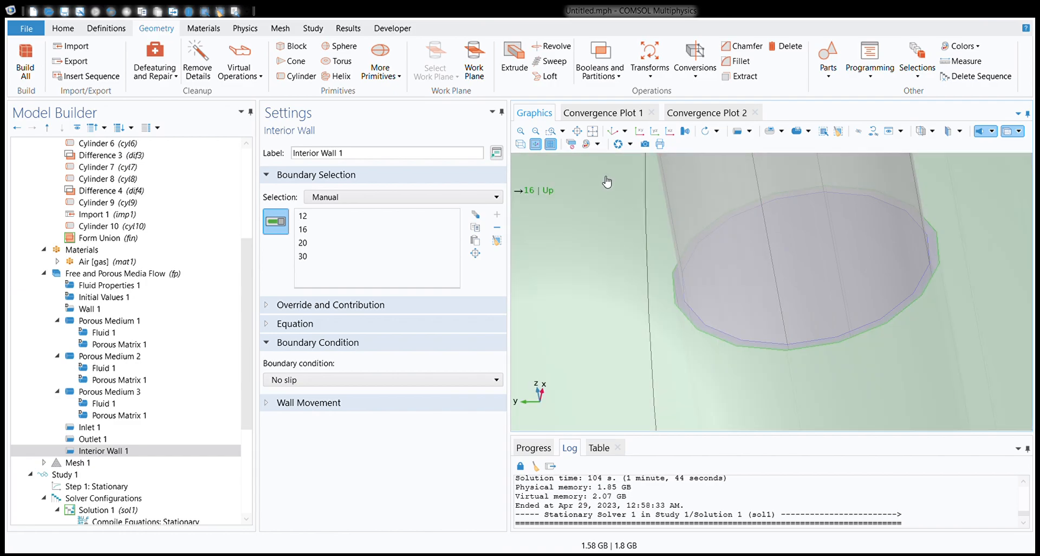
click(535, 132)
click(535, 131)
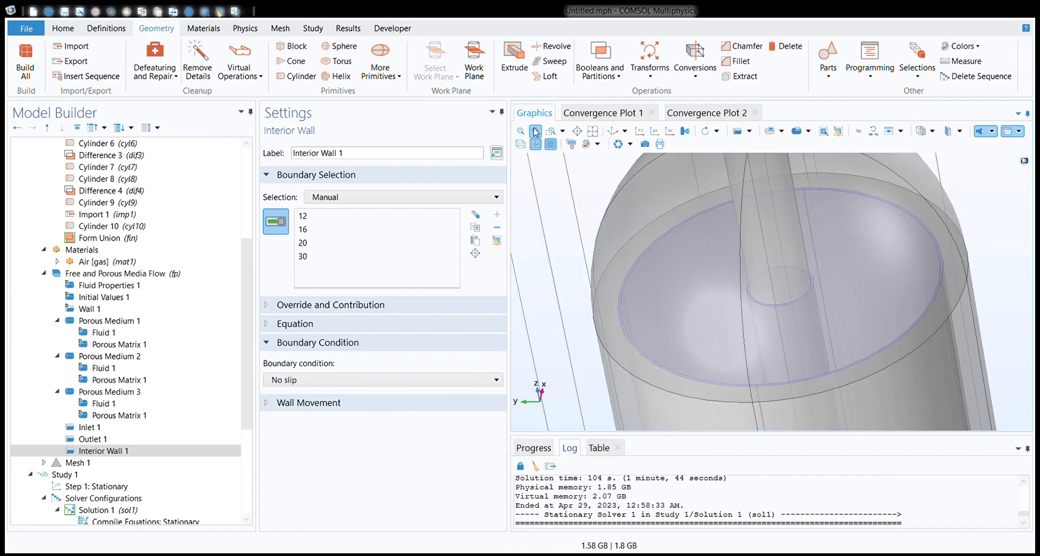
click(535, 132)
- Clip the geometry to examine the pipe and wall junction in section, remove clipping and transparency, and restore the default view
click(954, 130)
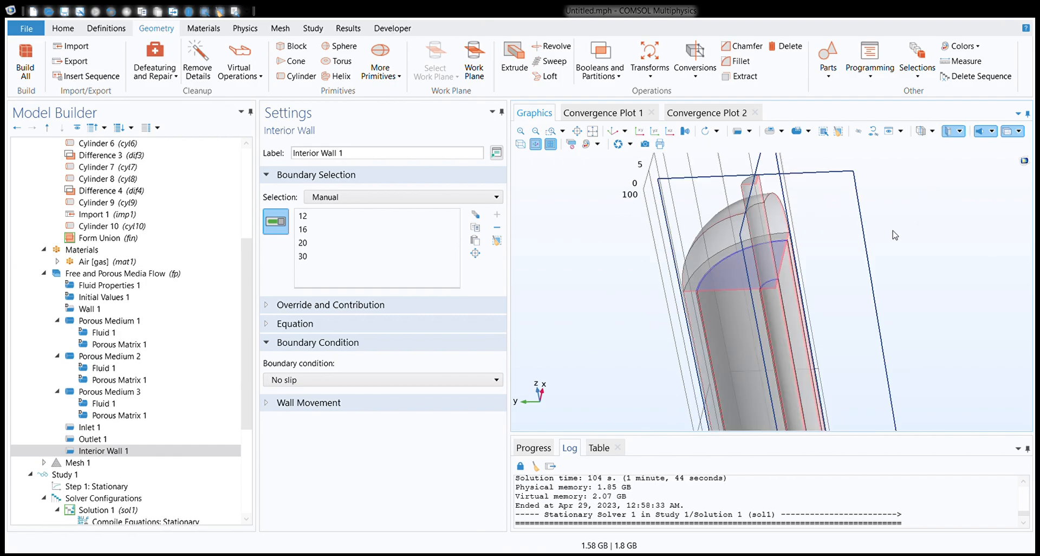
mouse_move(856, 290)
mouse_down()
mouse_move(862, 323)
mouse_move(864, 297)
mouse_up()
click(551, 131)
drag(757, 245, 779, 277)
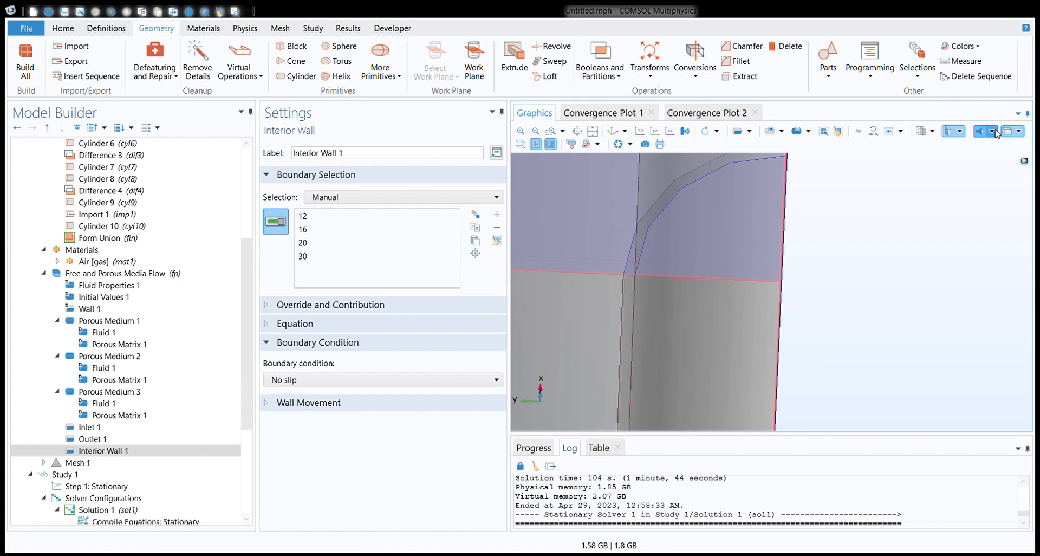
click(1006, 132)
click(949, 134)
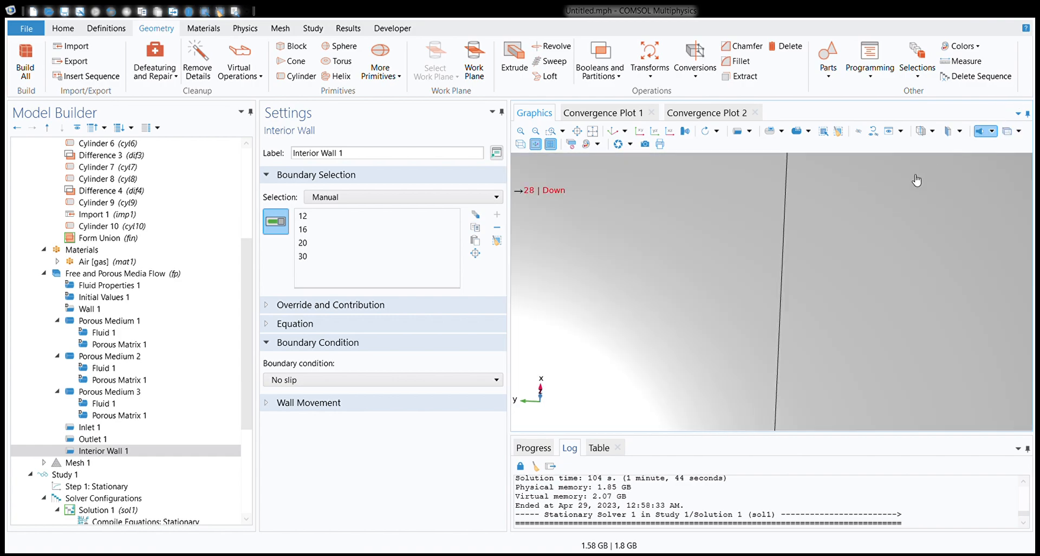
click(612, 133)
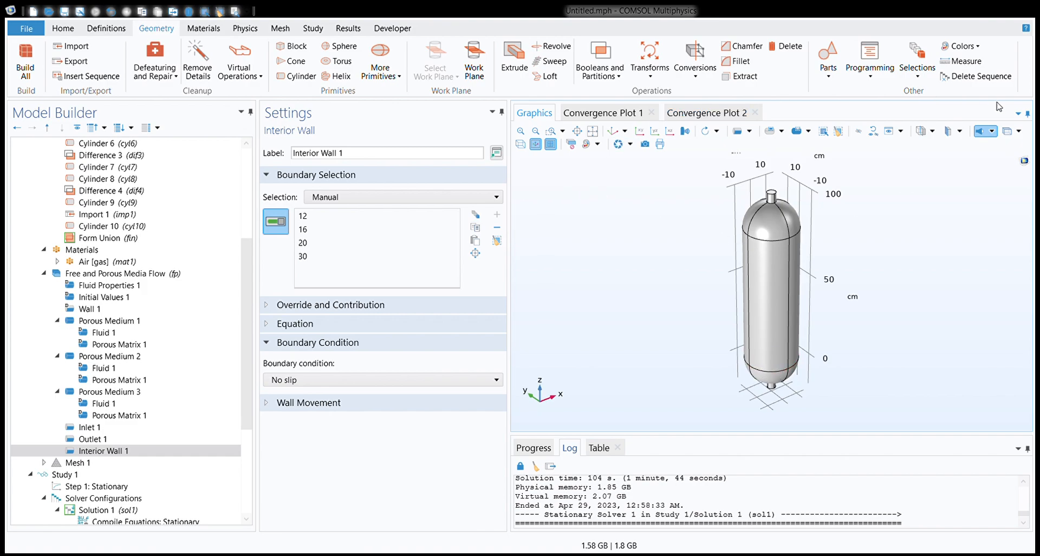
- Make the geometry transparent and add boundaries 5, 11, 15 and 19 above the lower dome to Interior Wall 1
click(1006, 131)
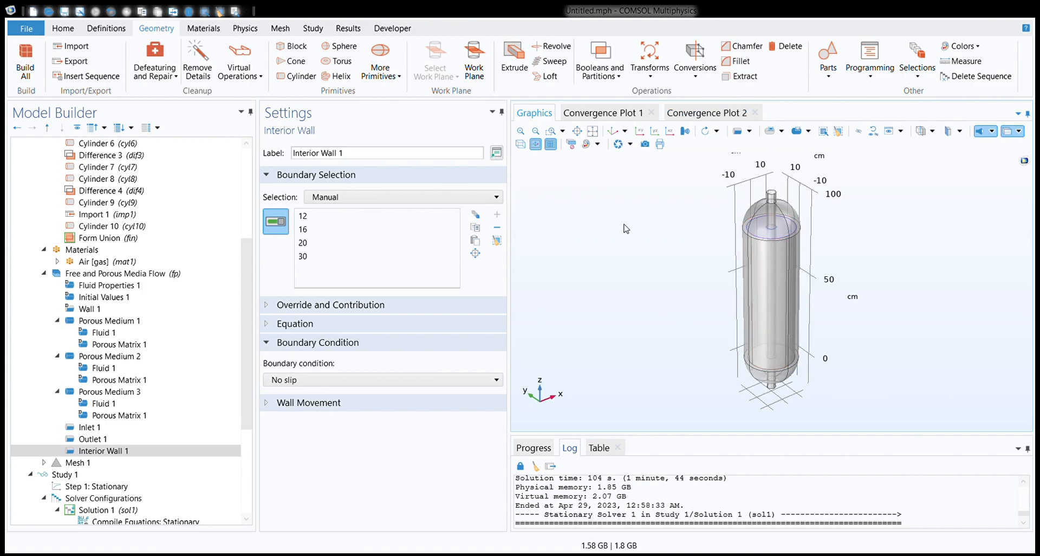
click(551, 130)
drag(743, 346, 824, 406)
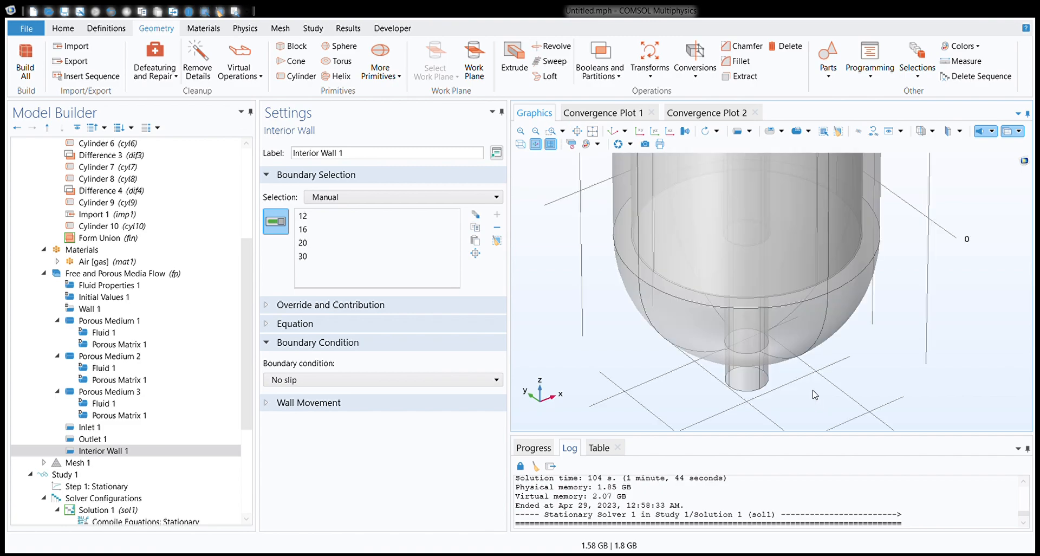
drag(855, 356, 808, 295)
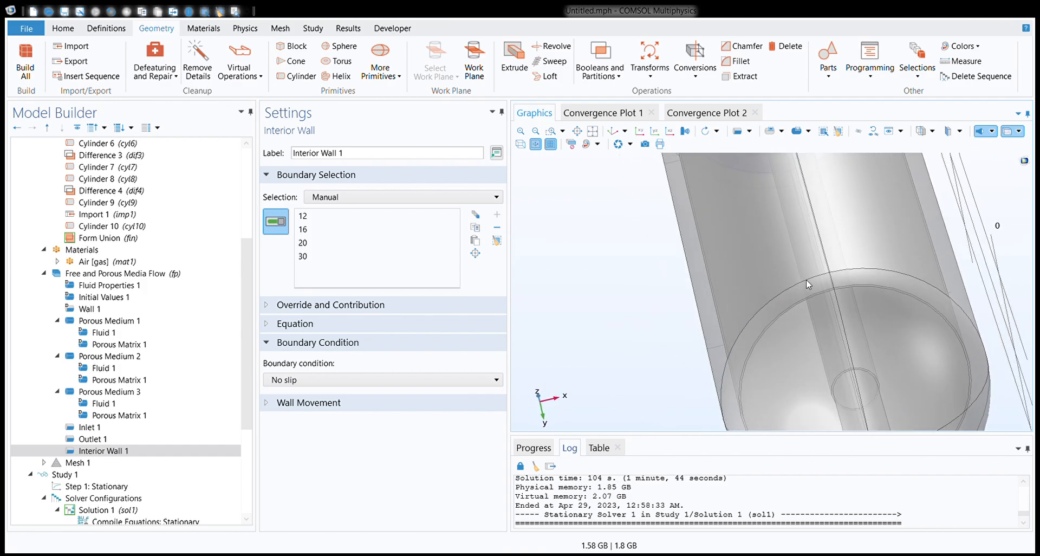
click(808, 293)
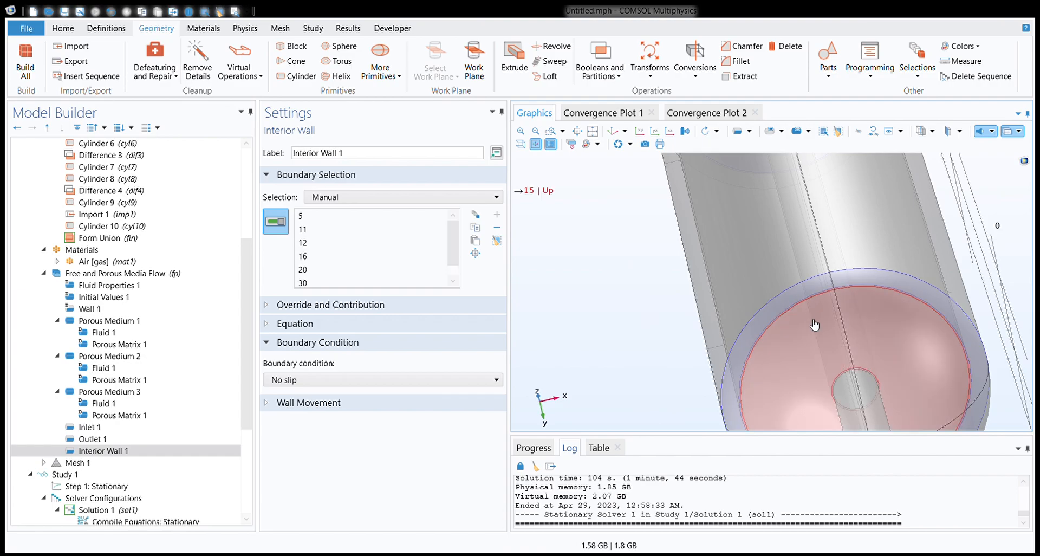
click(810, 339)
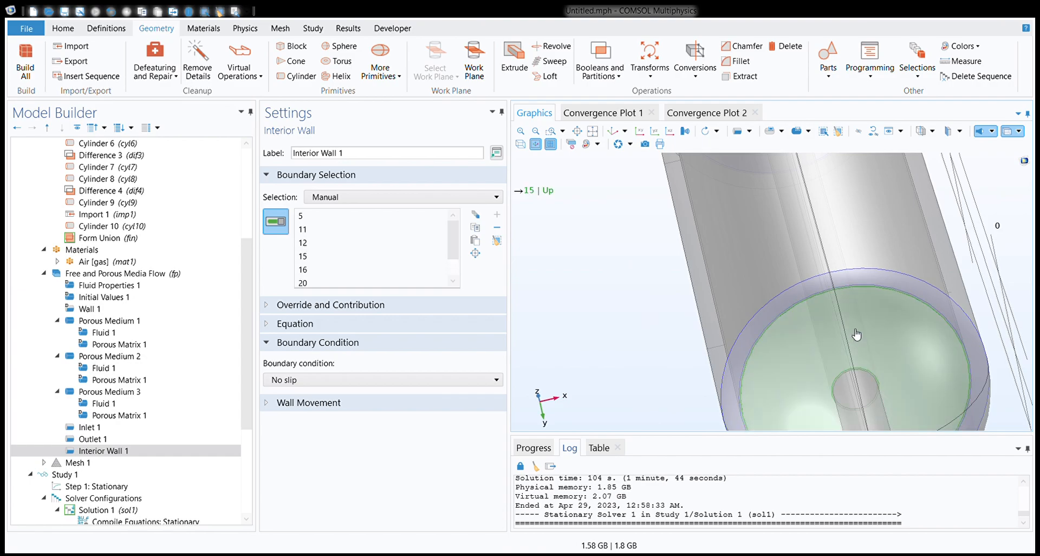
click(850, 378)
mouse_move(964, 364)
mouse_down()
mouse_move(943, 295)
mouse_move(950, 323)
mouse_move(936, 308)
mouse_move(952, 360)
mouse_up()
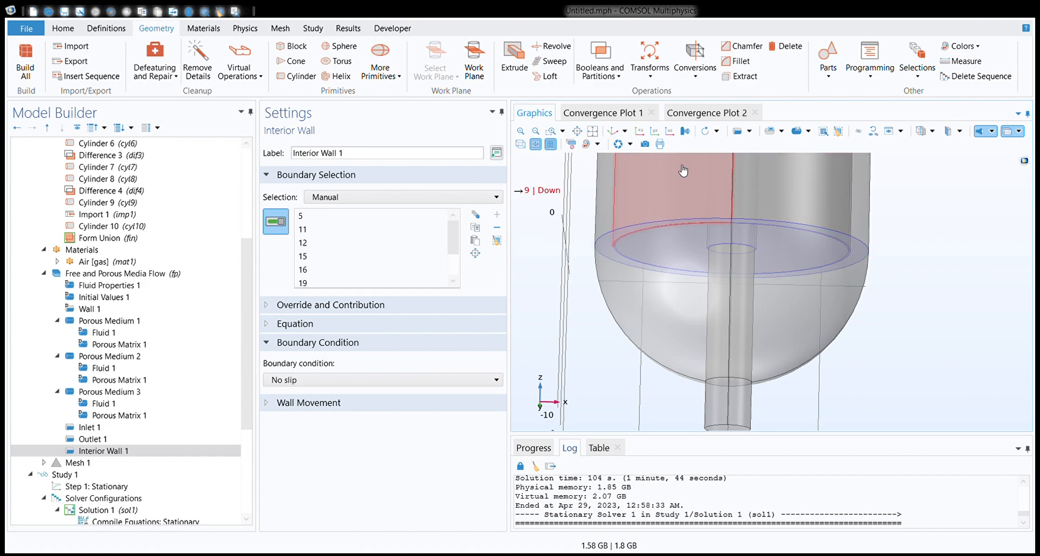
click(615, 132)
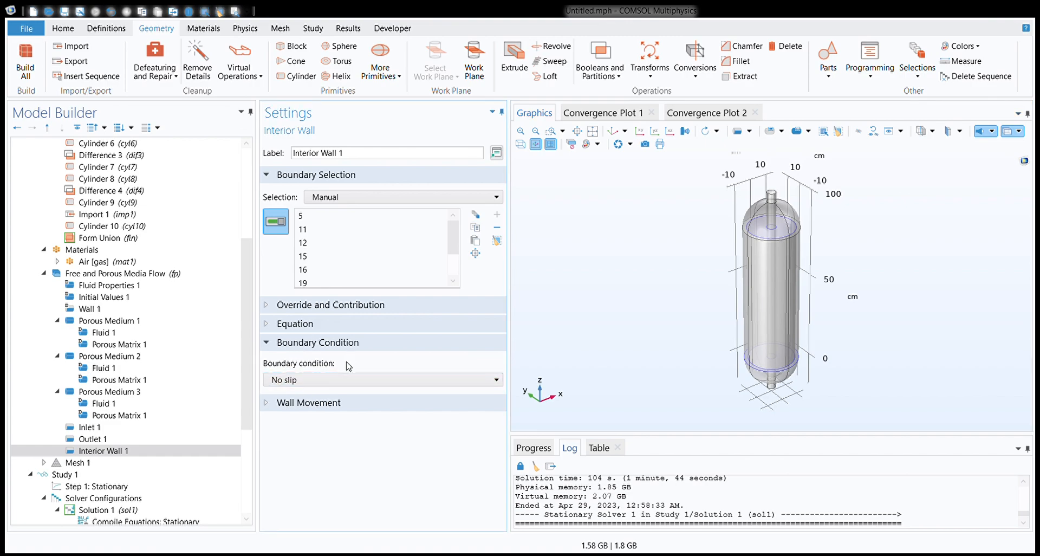
- Rebuild Mesh 1 for the updated geometry
click(111, 463)
click(287, 143)
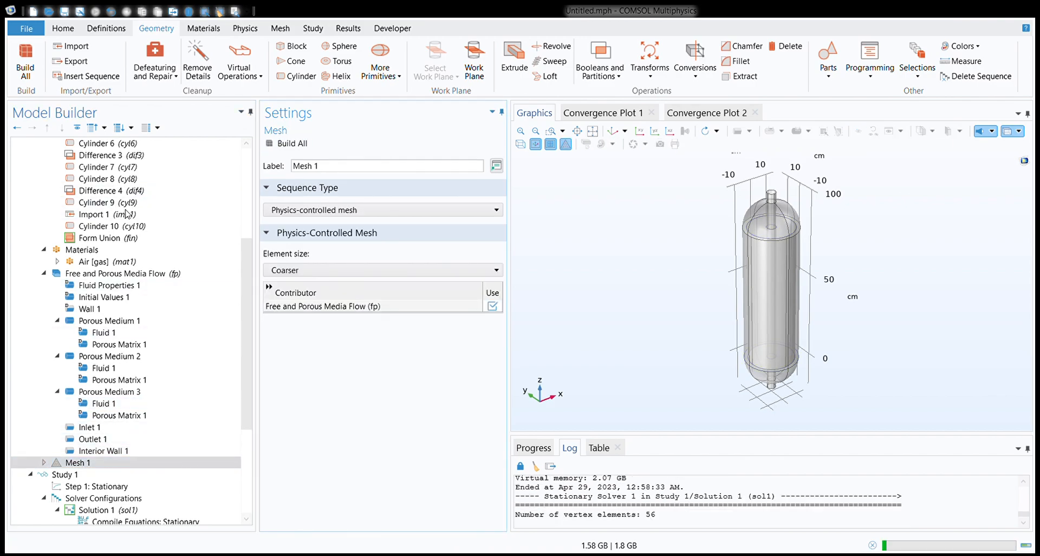
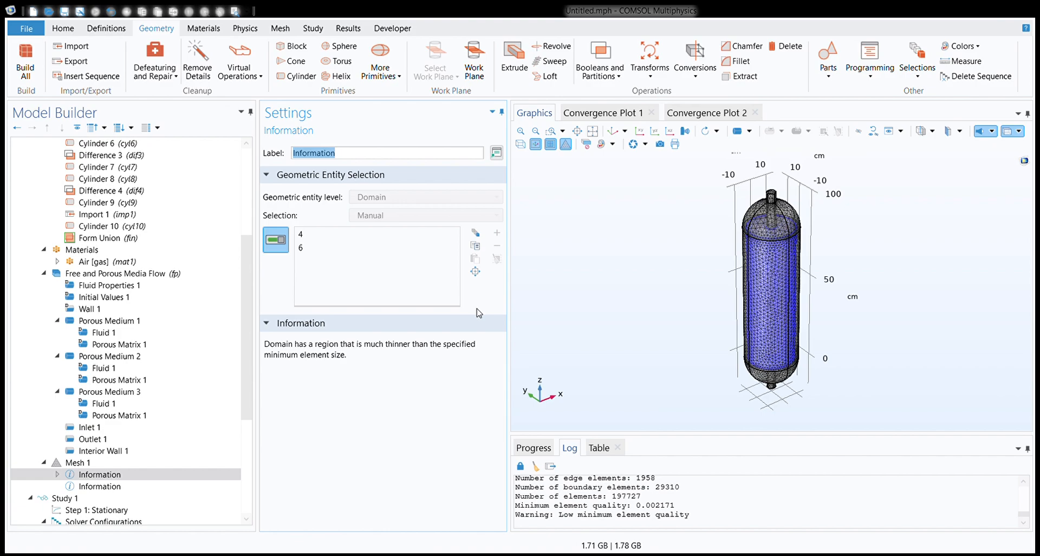
- Compute Study 1 on the rebuilt mesh
scroll(116, 357, down, 4)
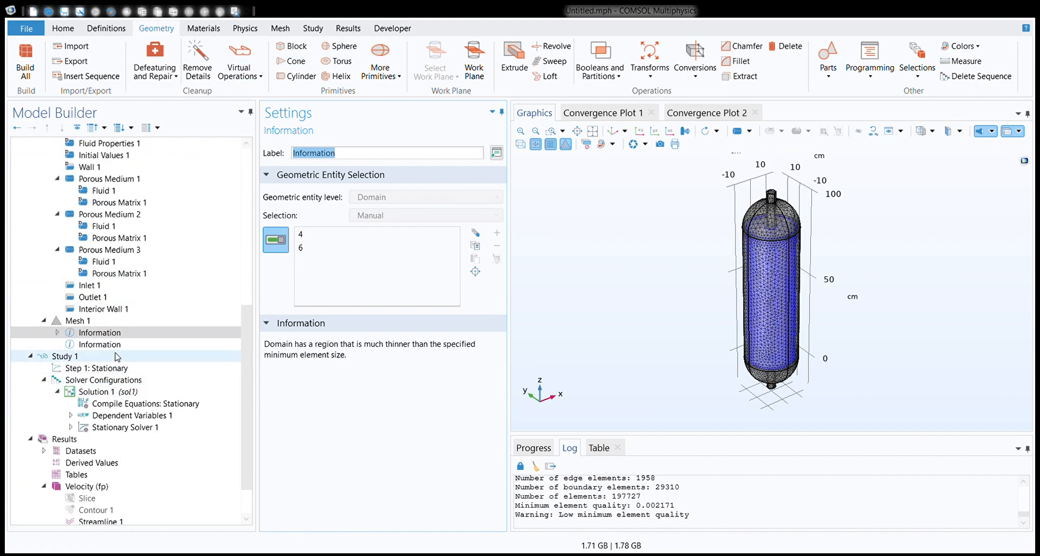
click(116, 357)
click(290, 143)
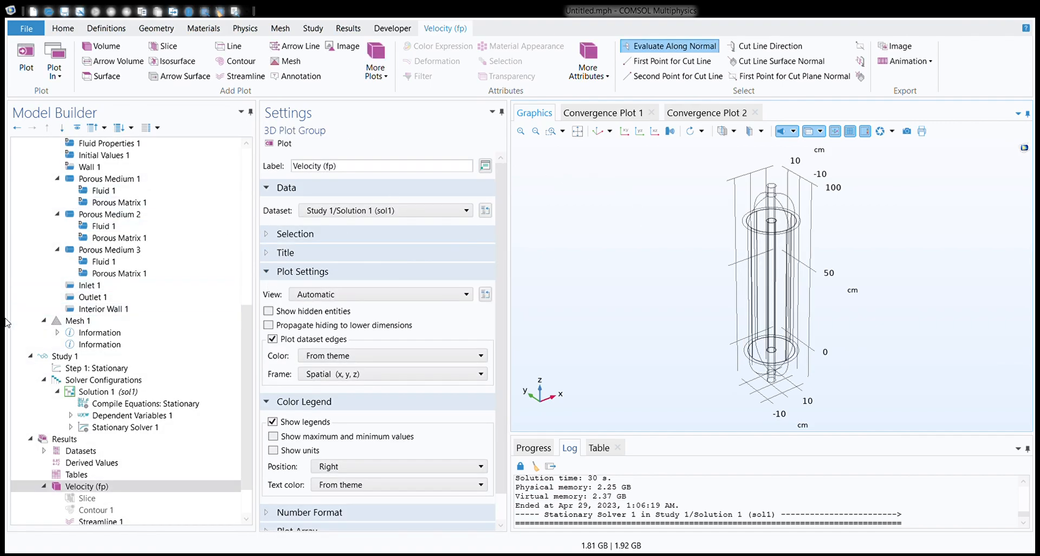
- Replot Streamline 1 of the Velocity (fp) plot group and check which boundaries it starts from
scroll(82, 325, down, 2)
click(101, 474)
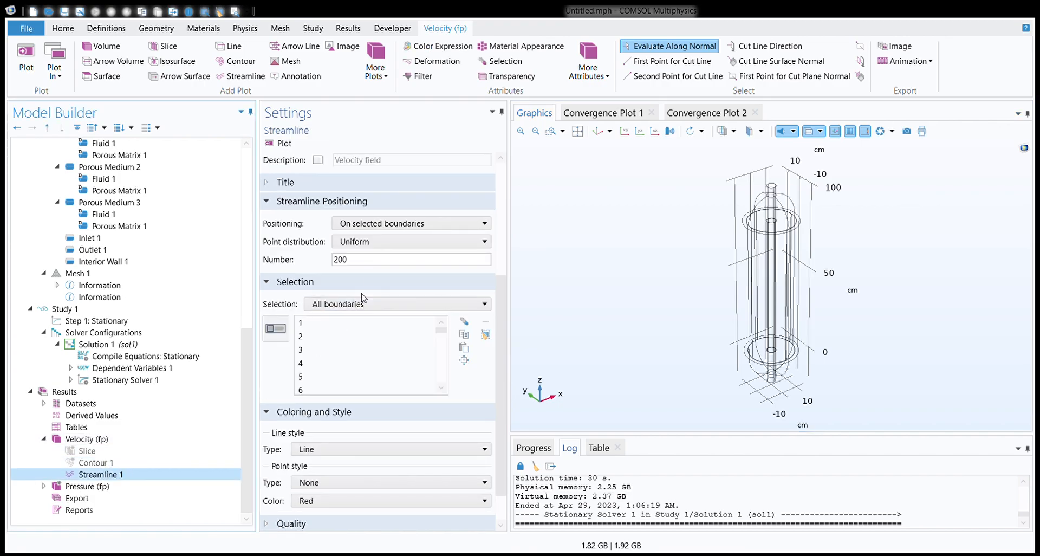
scroll(331, 220, up, 5)
scroll(305, 367, down, 4)
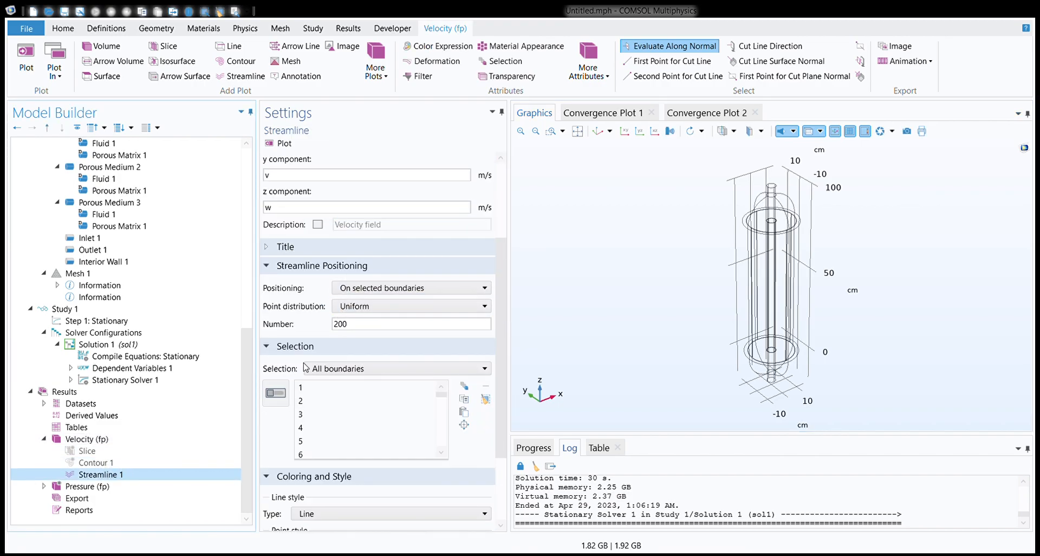
click(275, 392)
scroll(354, 325, up, 3)
click(279, 143)
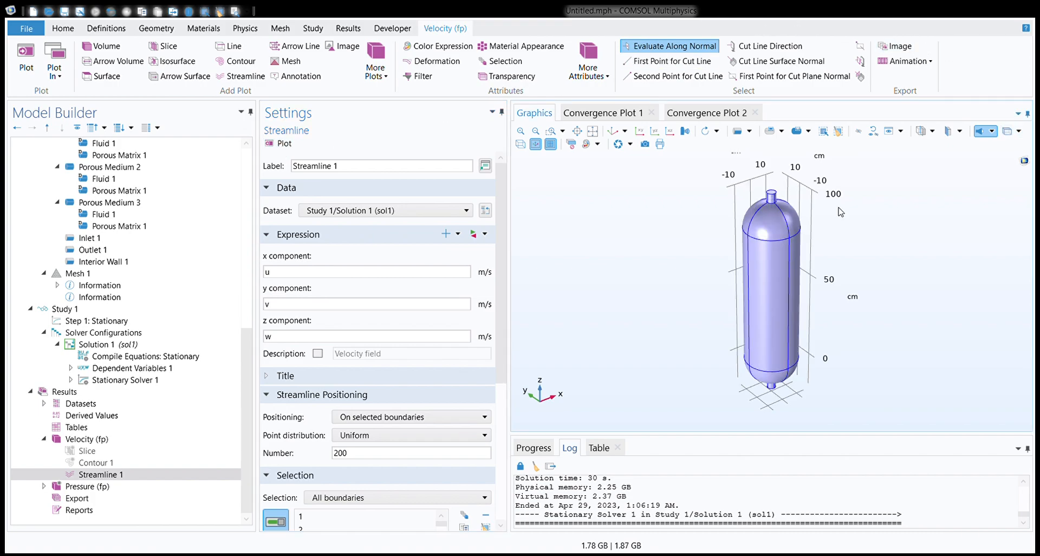
click(282, 144)
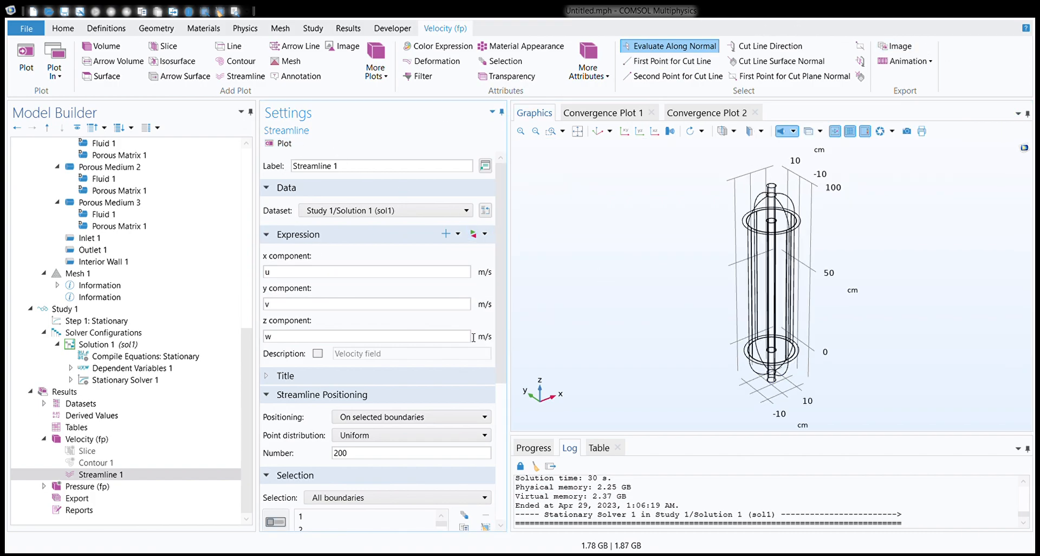
- Review Streamline 1's expressions, positioning and full boundary list, replot it, and examine the velocity plot from another side
scroll(432, 320, down, 3)
scroll(379, 314, up, 3)
scroll(390, 271, down, 3)
click(276, 425)
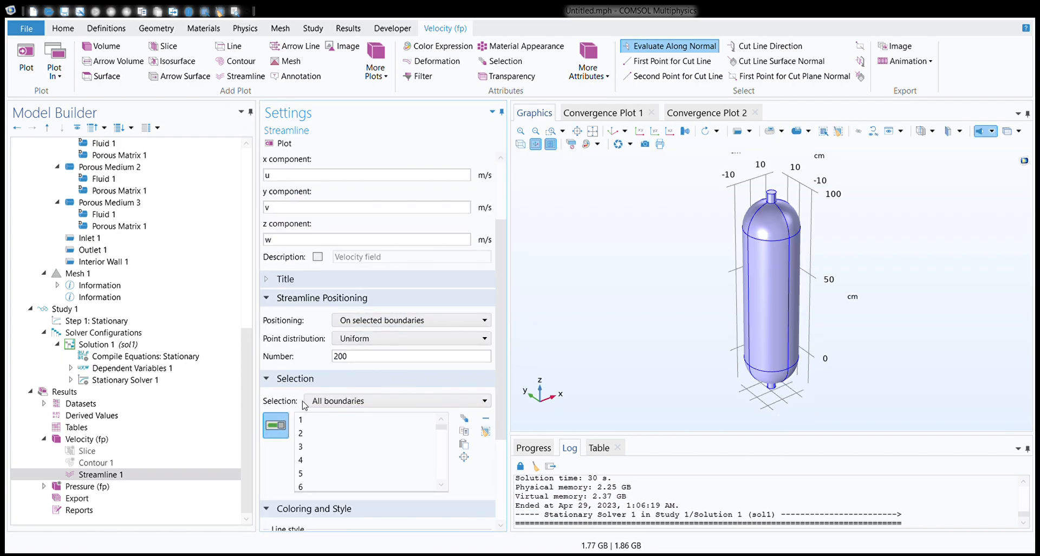
click(283, 144)
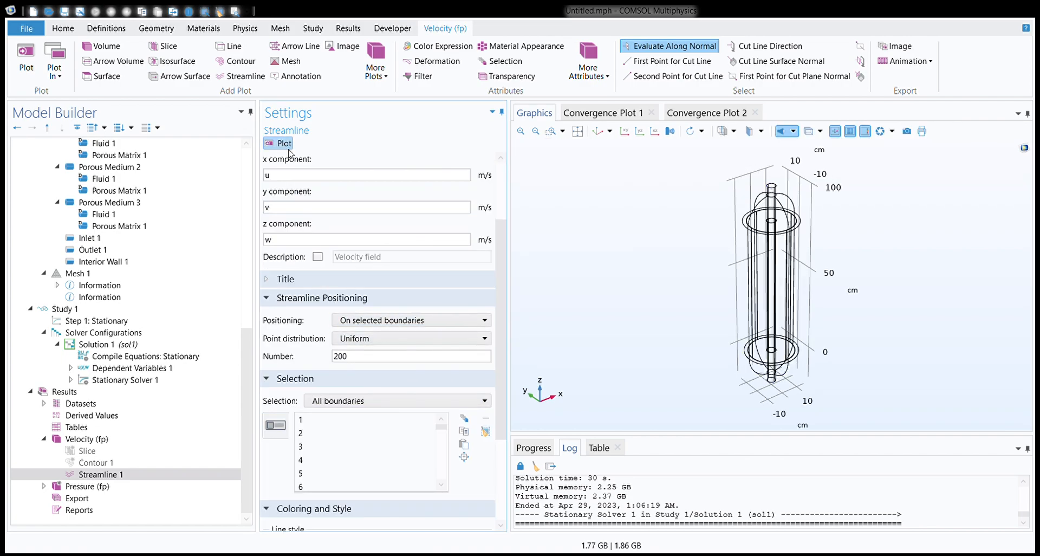
drag(667, 241, 691, 221)
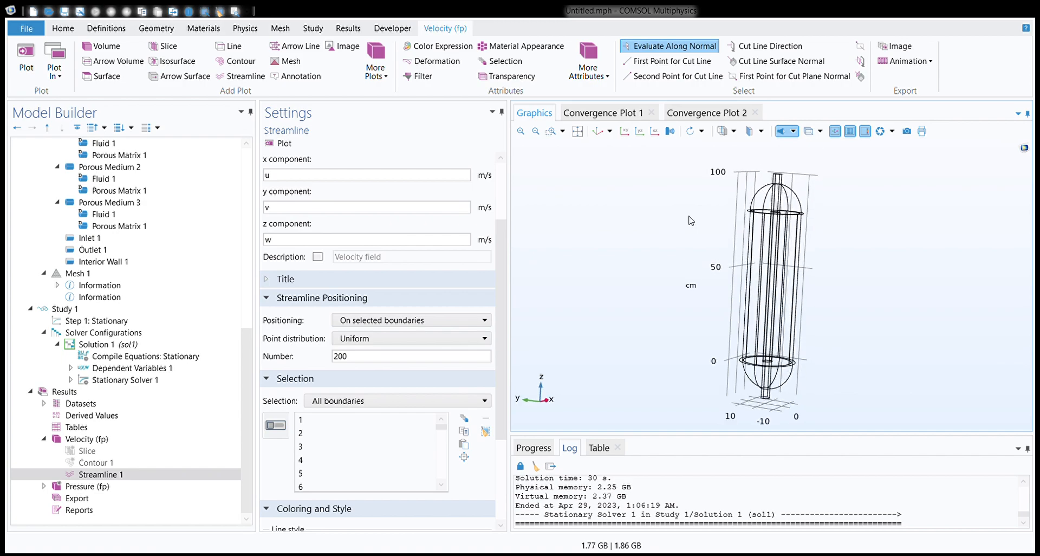
scroll(406, 420, down, 9)
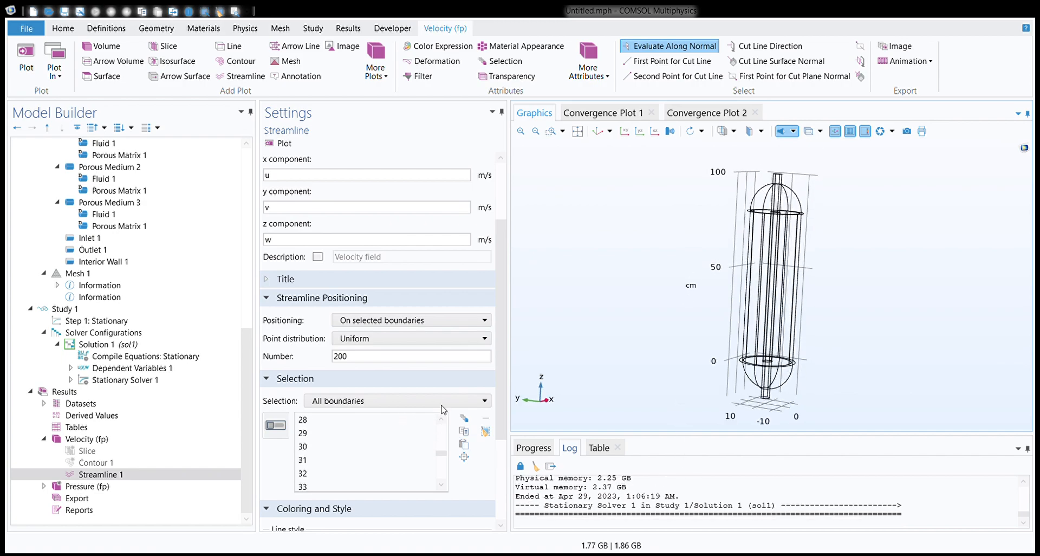
scroll(442, 409, down, 3)
drag(503, 355, 455, 295)
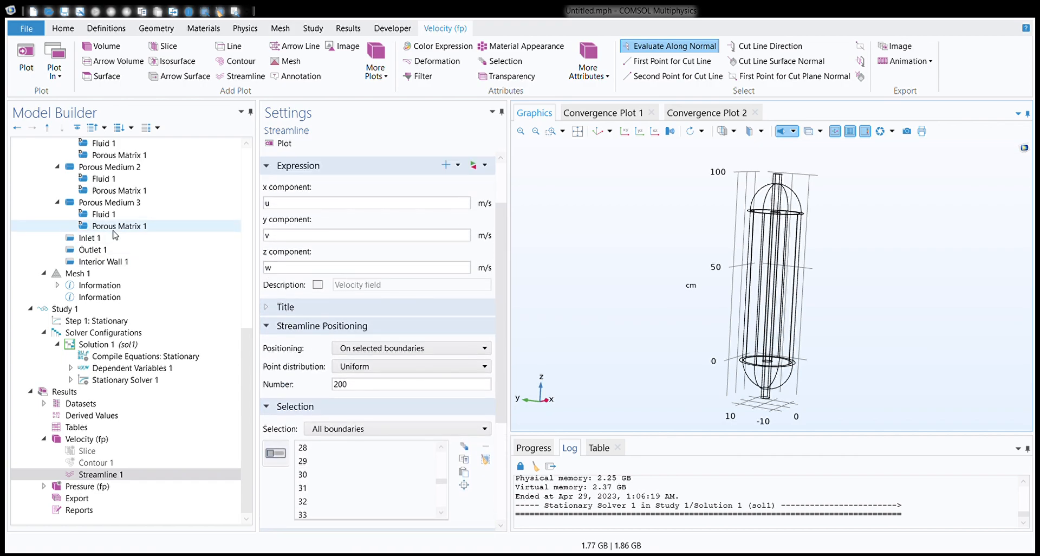
- Replace the non-applicable boundary 30 of Inlet 1 with boundary 33, the end face of the upper pipe
click(114, 238)
drag(534, 202, 560, 230)
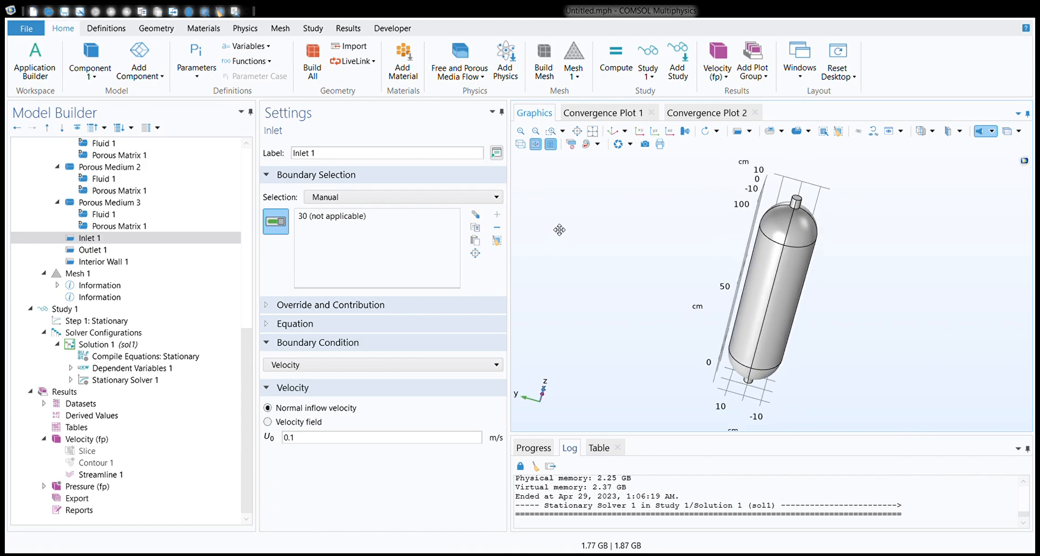
click(612, 131)
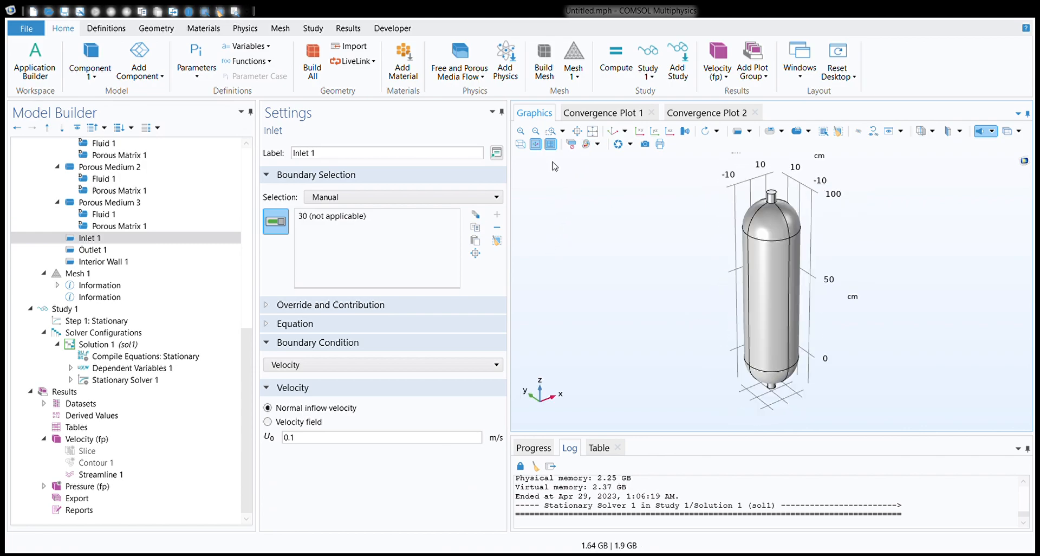
click(313, 216)
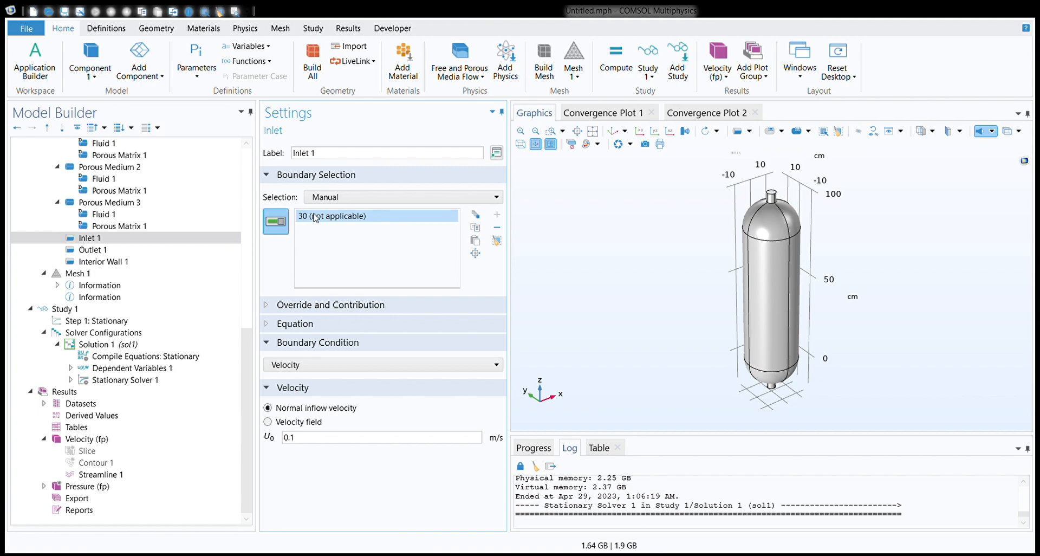
key(Delete)
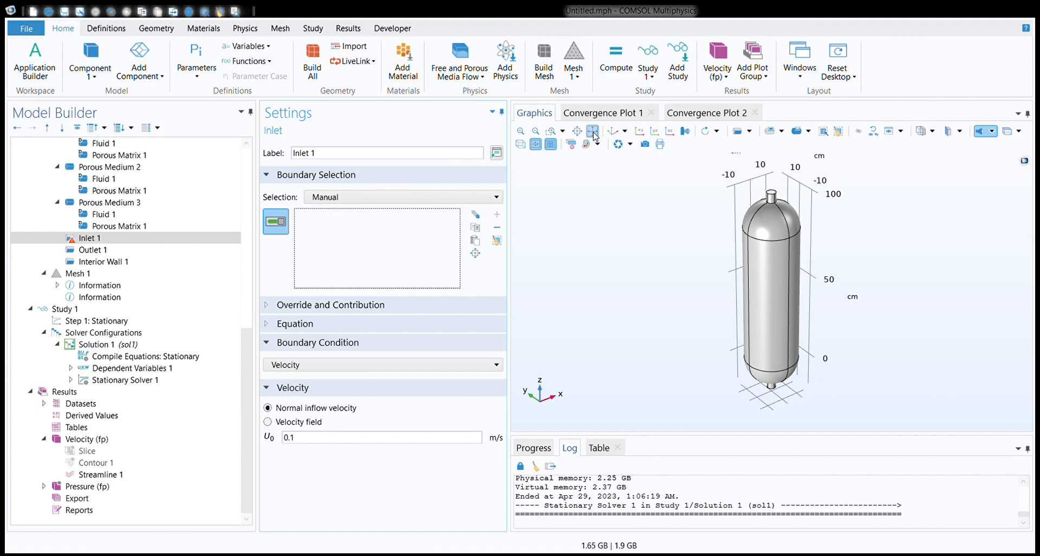
click(774, 196)
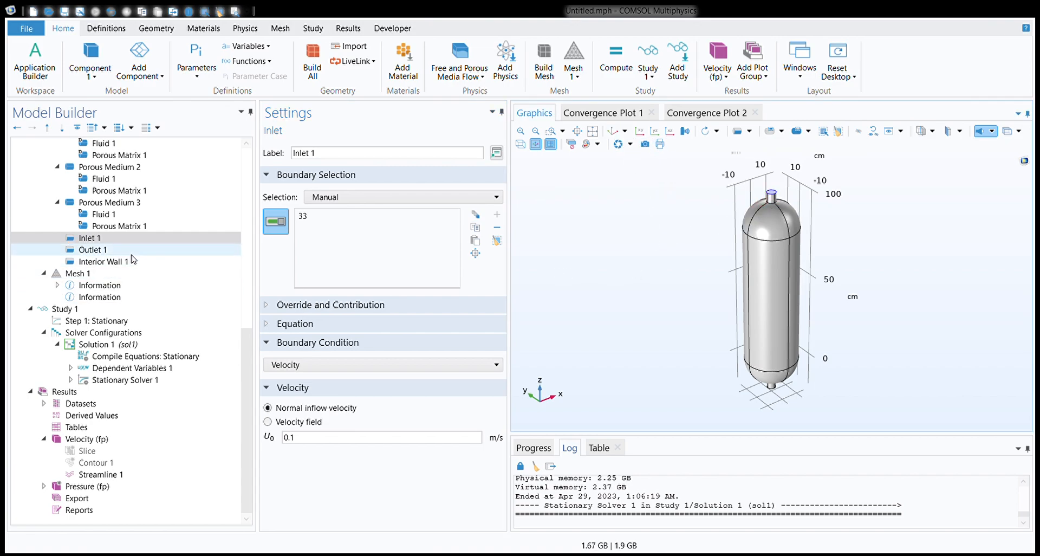
- Check the Outlet 1 boundary at the lower pipe end and rebuild Mesh 1
click(91, 250)
drag(682, 320, 623, 282)
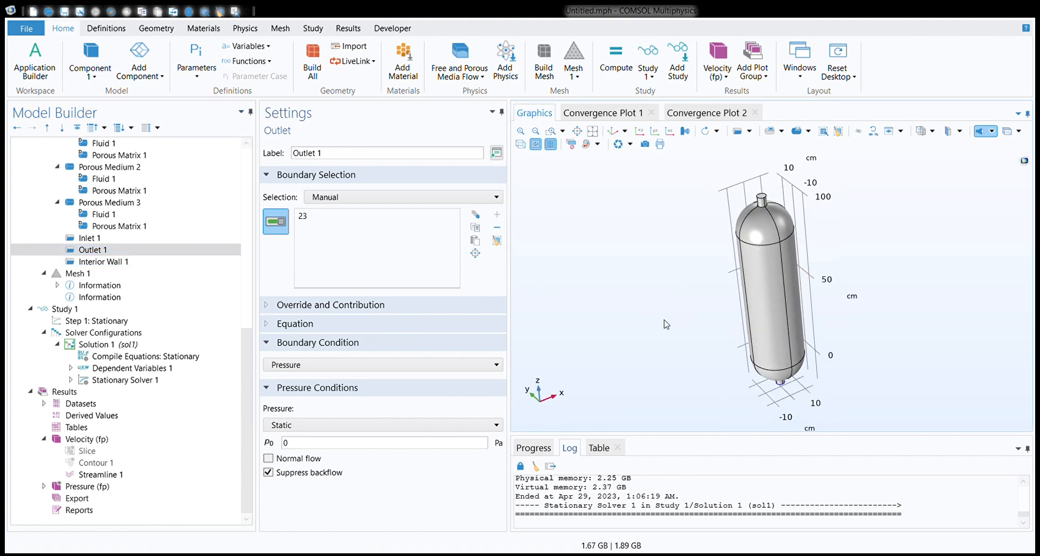
click(108, 276)
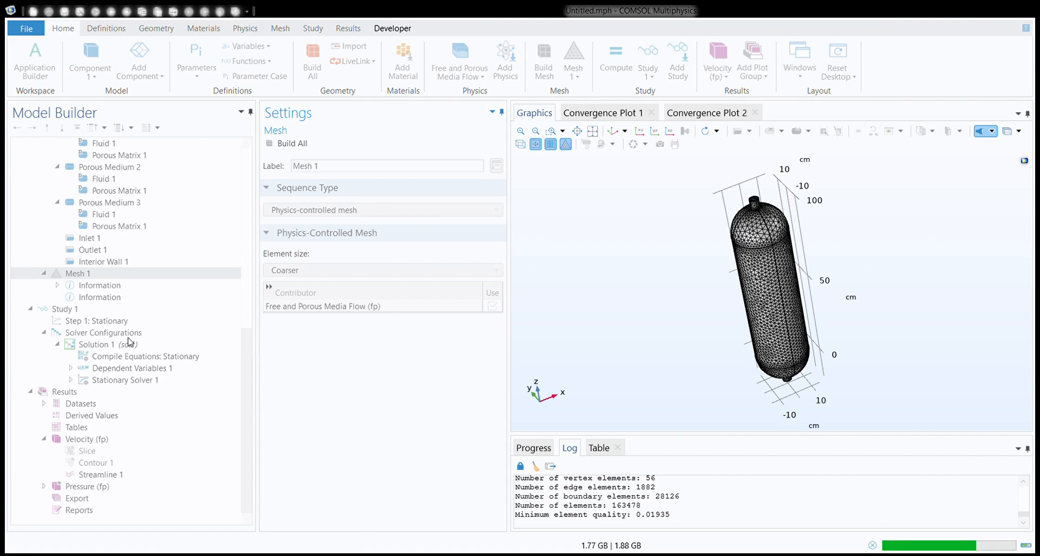
- Compute Study 1 with the corrected inlet and examine the velocity streamlines
click(78, 311)
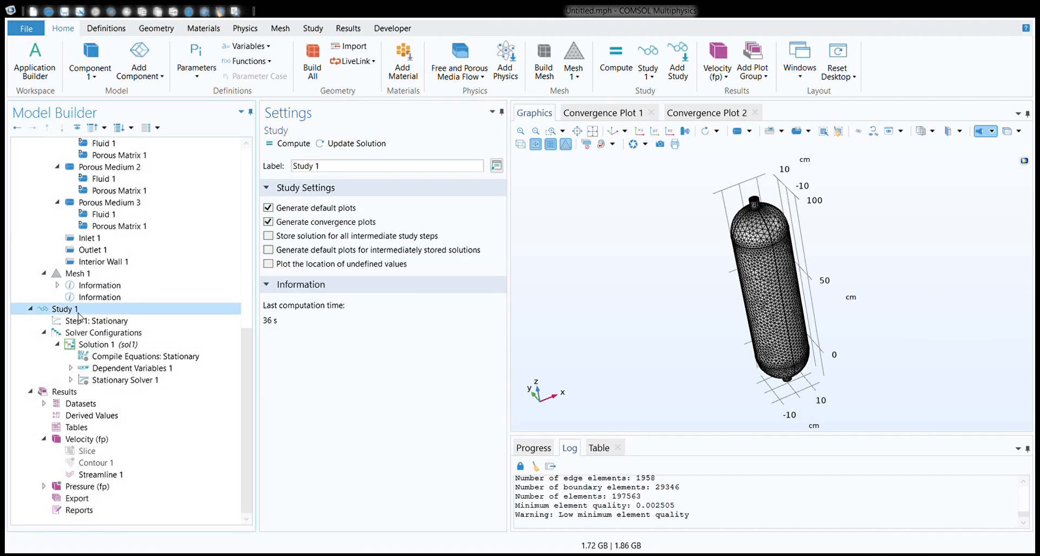
click(291, 144)
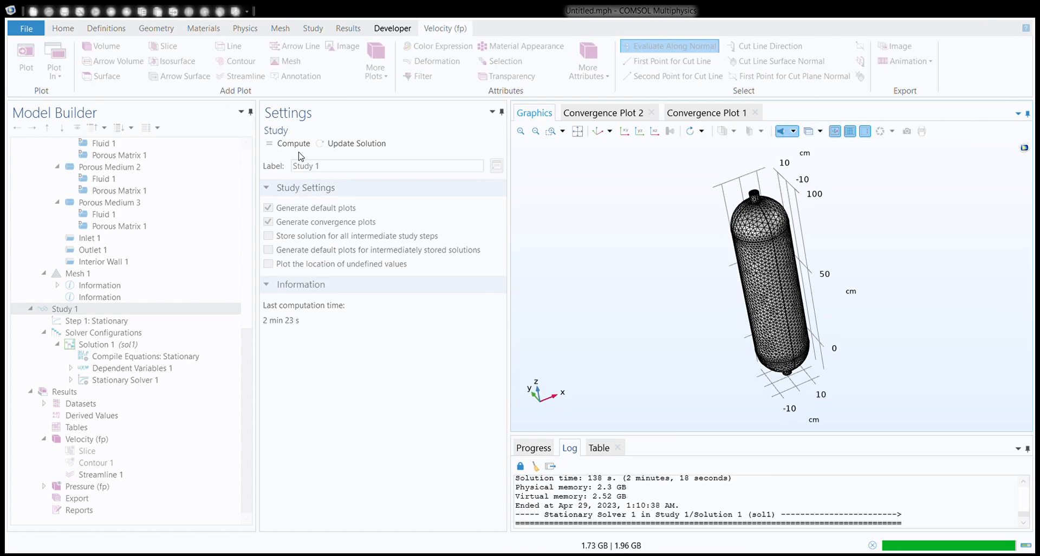
drag(656, 254, 445, 174)
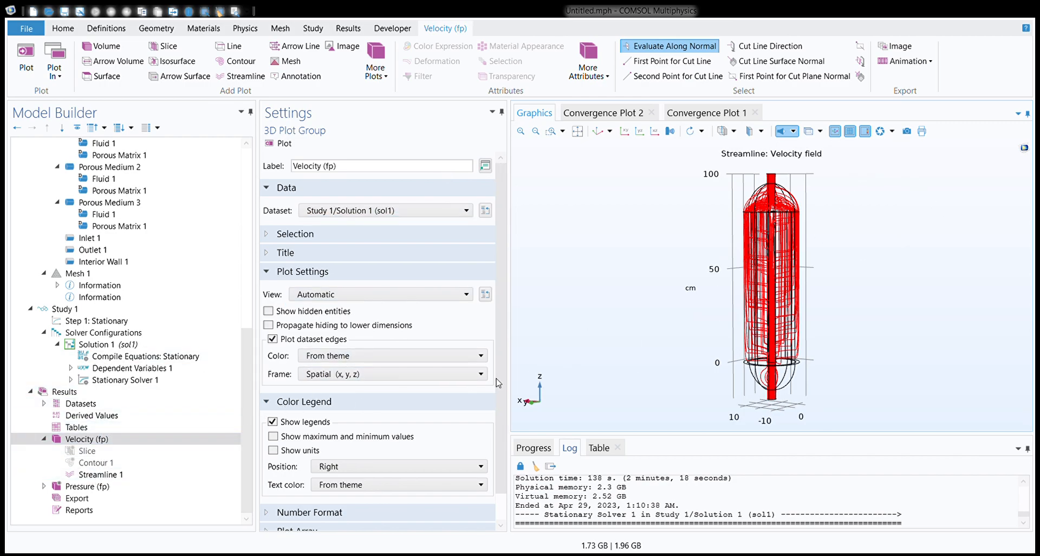
- Add a 2D plot group to Results
click(98, 395)
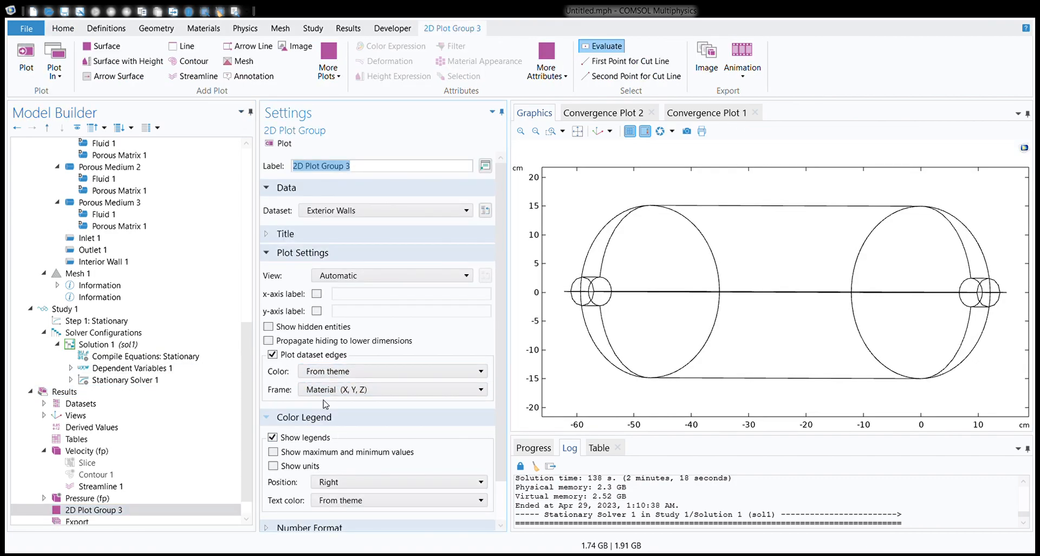
scroll(385, 347, down, 1)
scroll(412, 325, up, 1)
scroll(163, 461, down, 1)
click(145, 487)
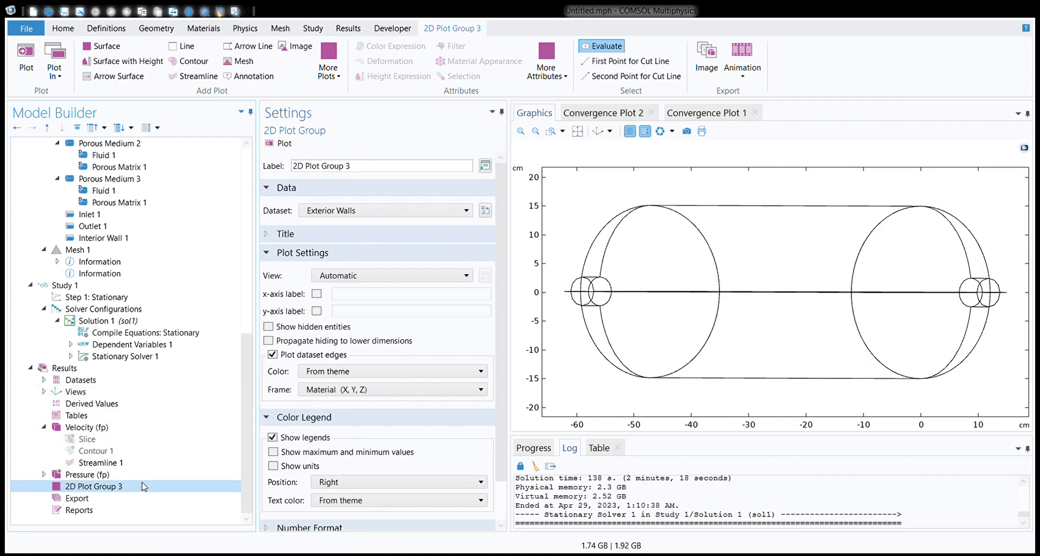
right_click(139, 486)
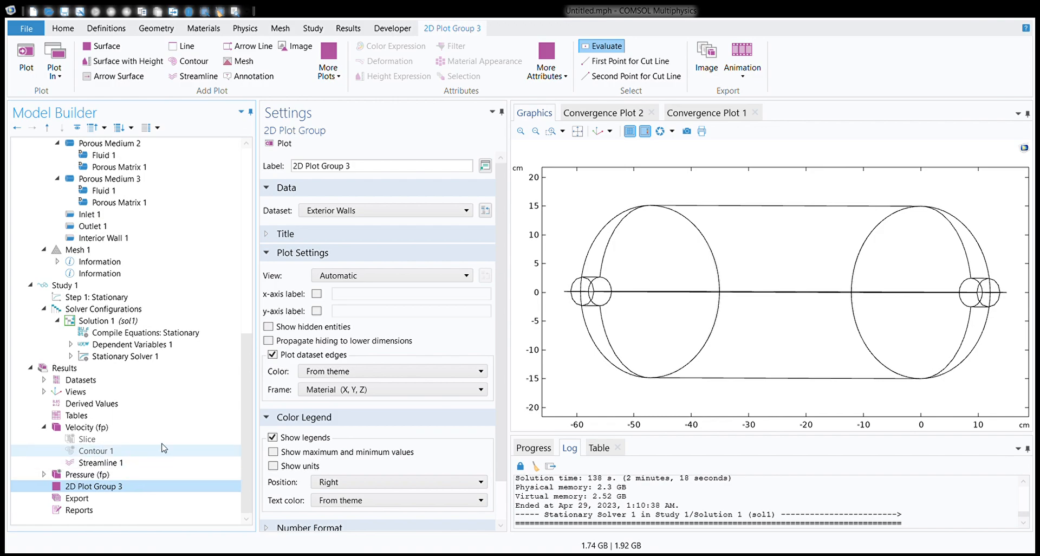
- Add a Cut Plane dataset on Study 1/Solution 1 with yz-planes at x-coordinate 0 cm and plot it
click(145, 382)
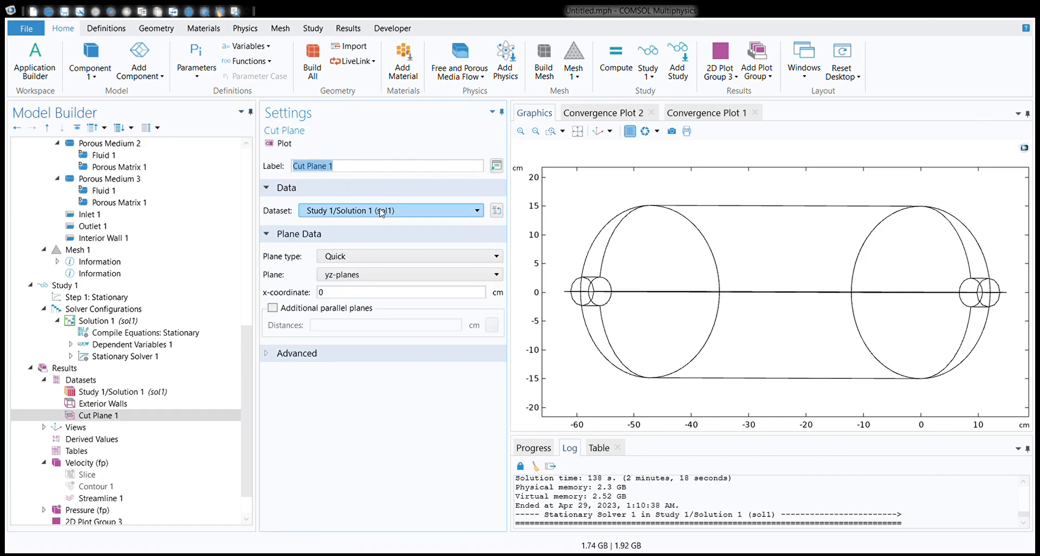
click(361, 278)
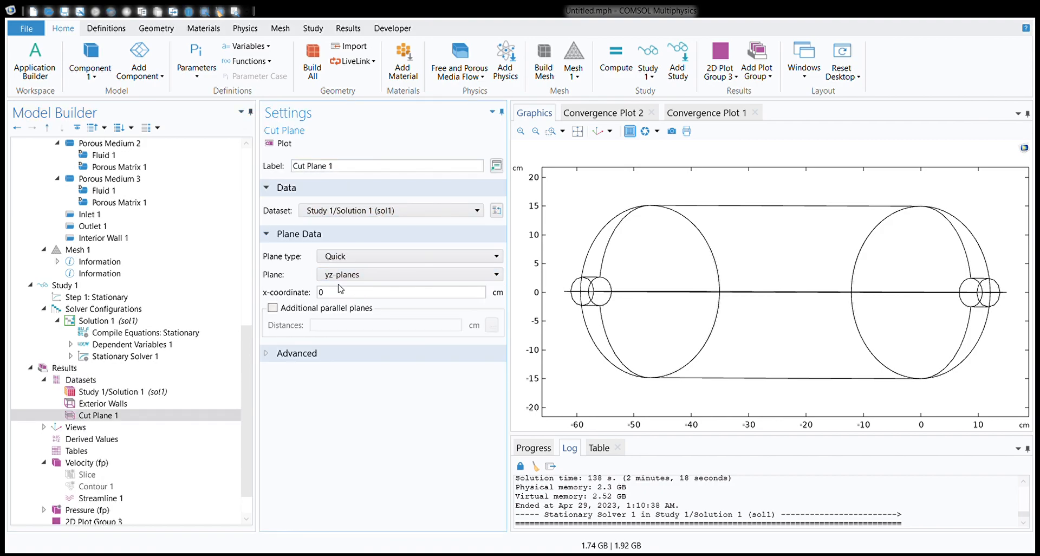
click(281, 143)
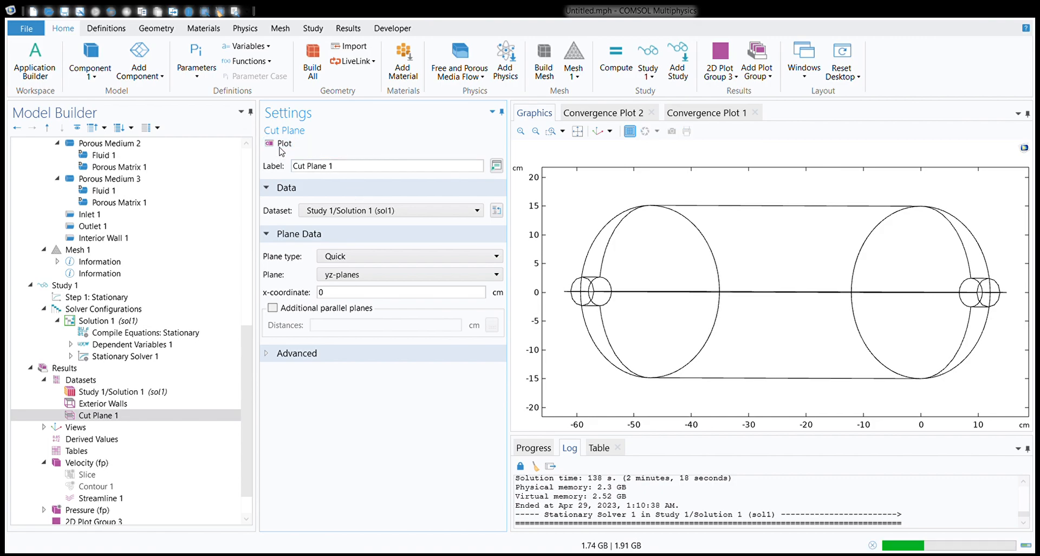
drag(980, 310, 1004, 323)
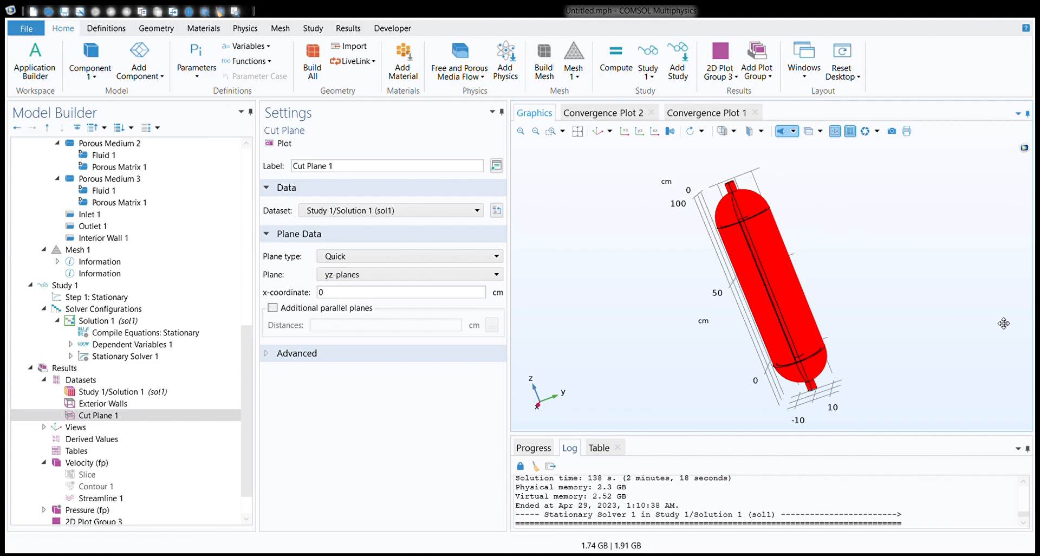
scroll(187, 416, down, 1)
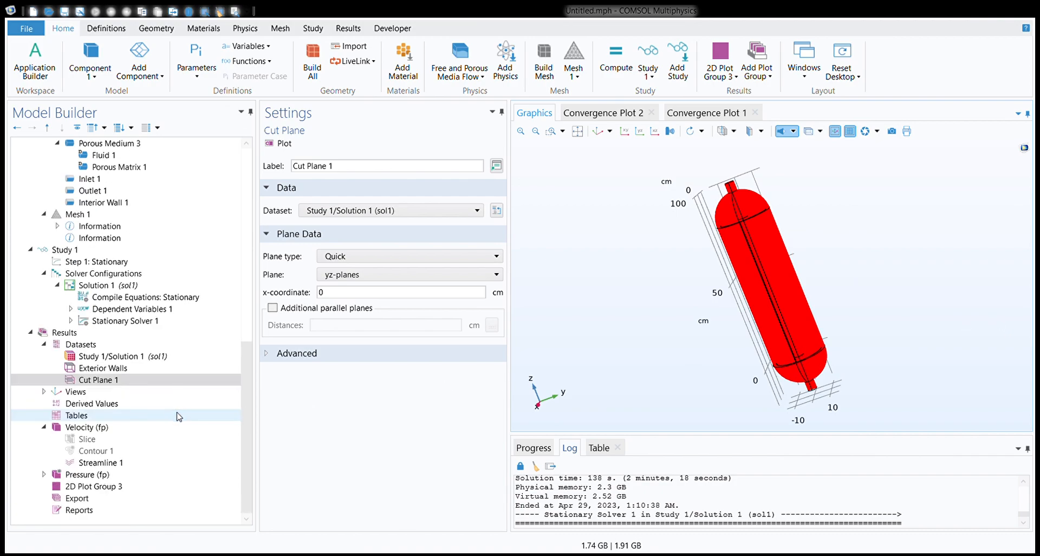
- Plot 2D Plot Group 3 on the Cut Plane 1 dataset and add a Streamline plot to it
click(135, 487)
click(386, 210)
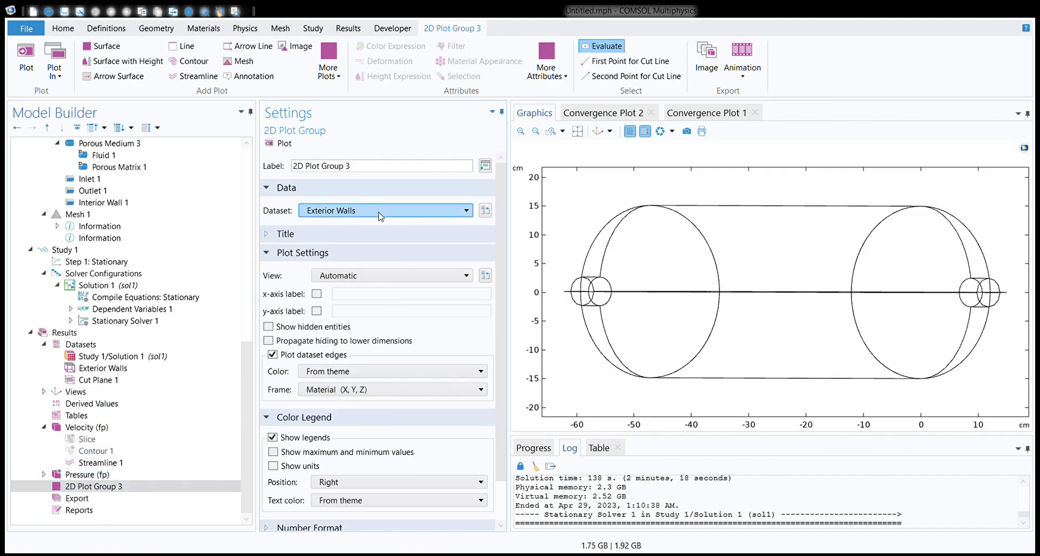
click(347, 258)
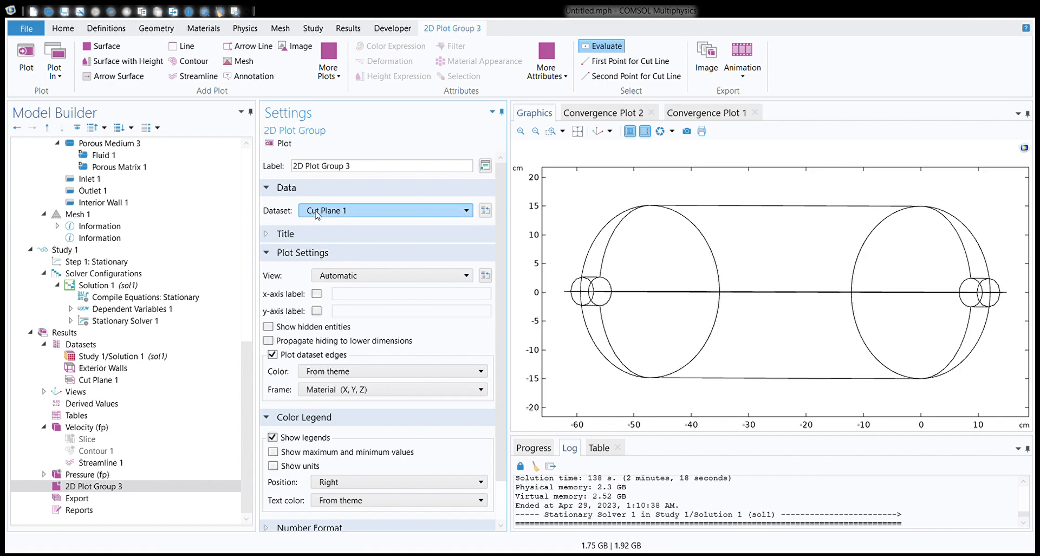
click(278, 144)
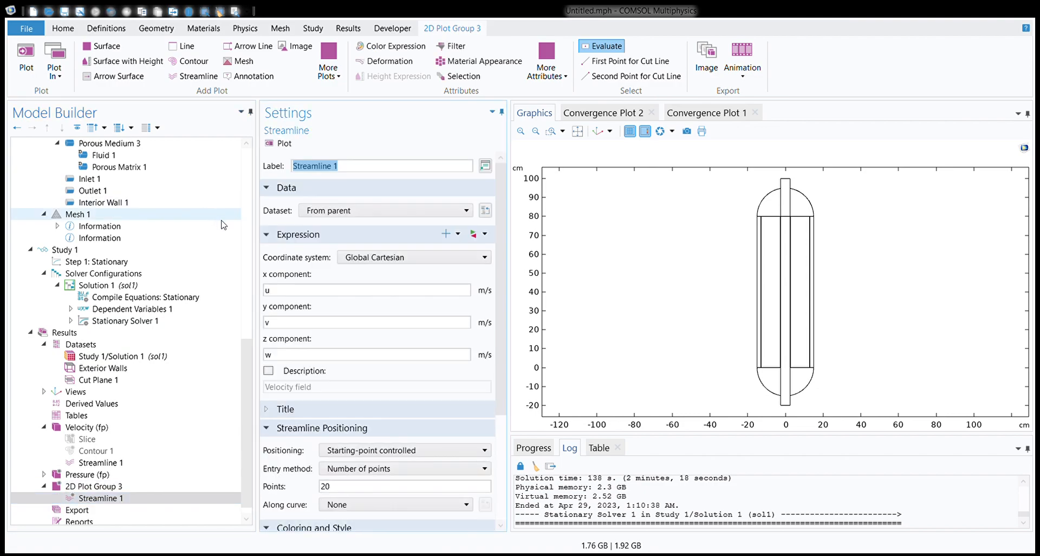
- Set the new streamline's dataset to Cut Plane 1 and plot the velocity field
click(356, 215)
click(346, 263)
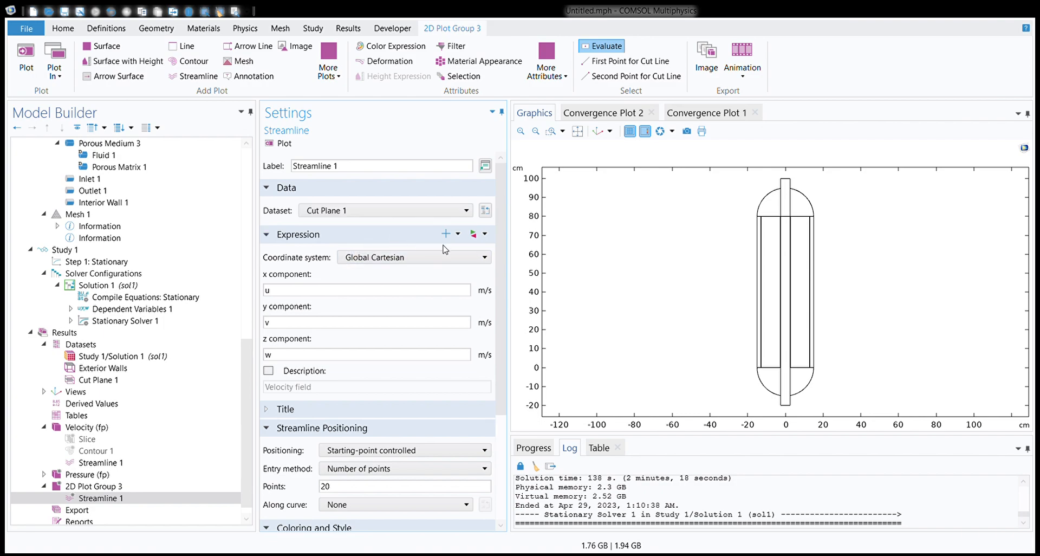
click(280, 144)
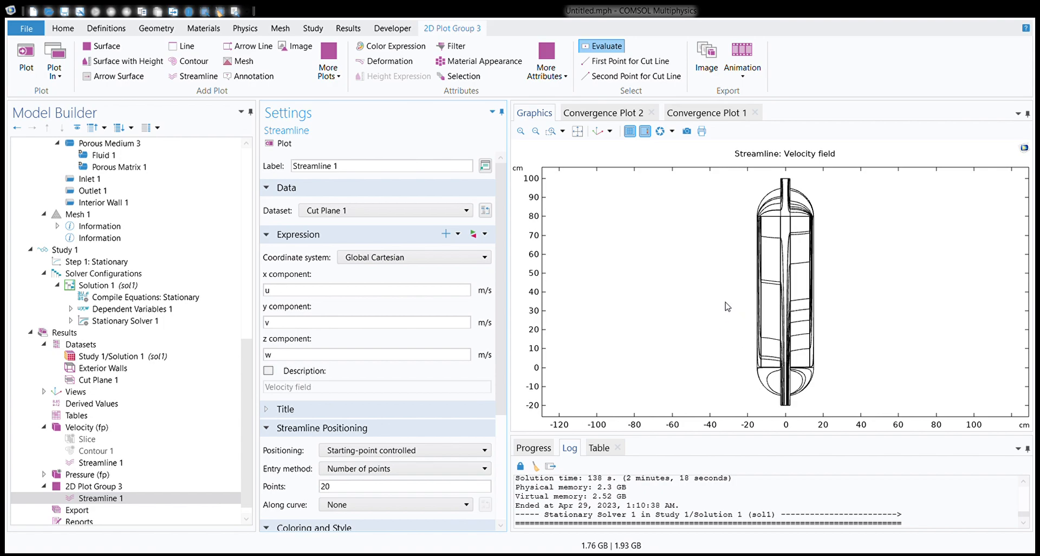
scroll(440, 388, down, 3)
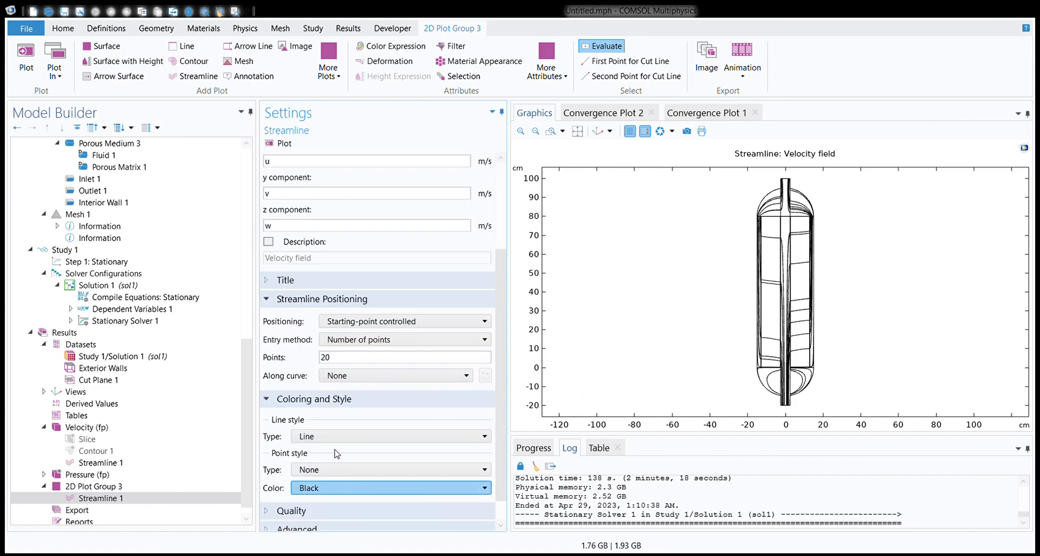
- Color the 2D plot's streamlines red, increase the starting points to 120 and replot the velocity field
click(316, 441)
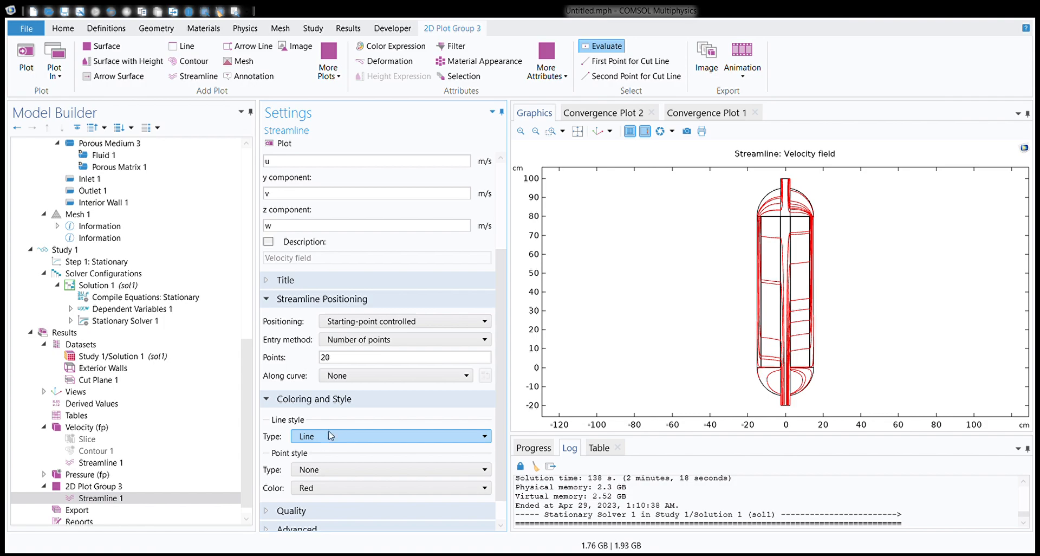
click(365, 359)
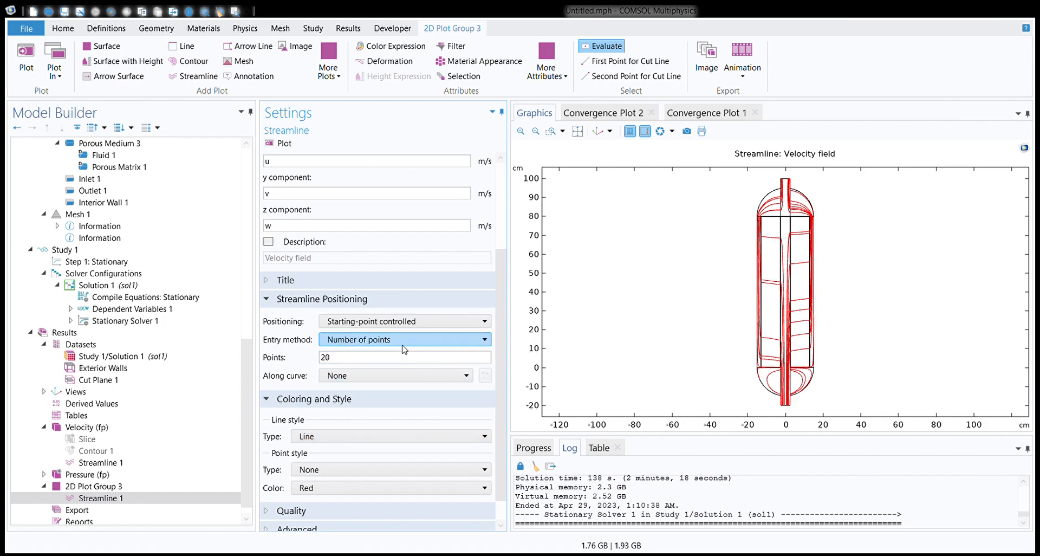
text(0)
key(BackSpace)
key(BackSpace)
key(BackSpace)
text(120)
scroll(282, 181, up, 3)
click(280, 143)
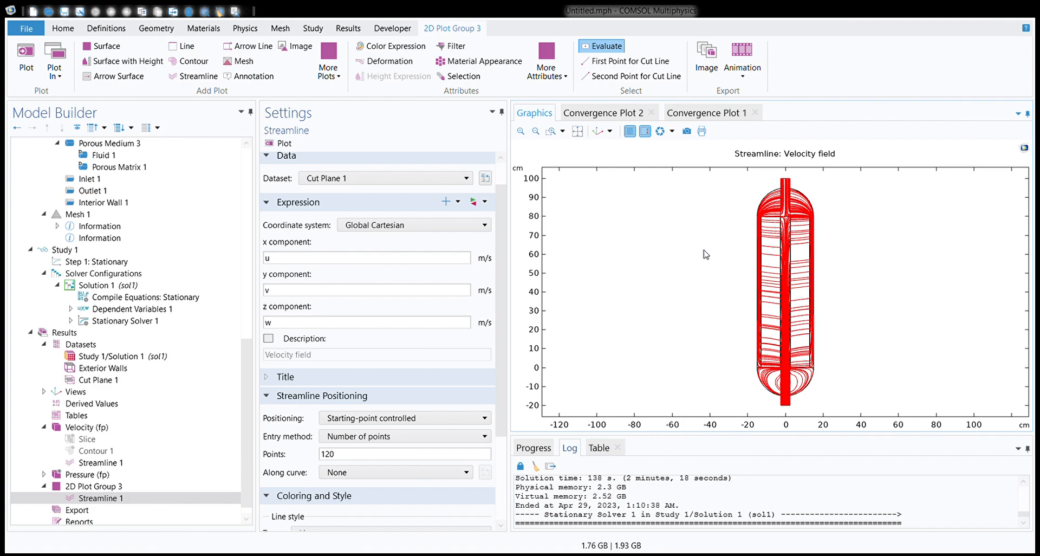
- Examine the streamlines around the central pipe inside the bottom dome of the cut plane plot
scroll(452, 294, down, 3)
scroll(452, 294, down, 1)
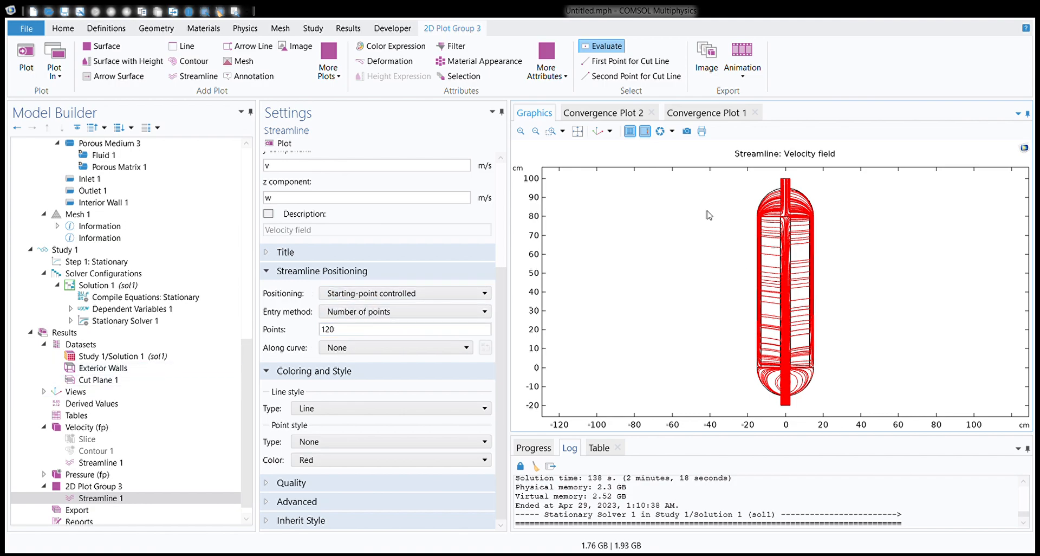
click(551, 131)
drag(752, 360, 831, 426)
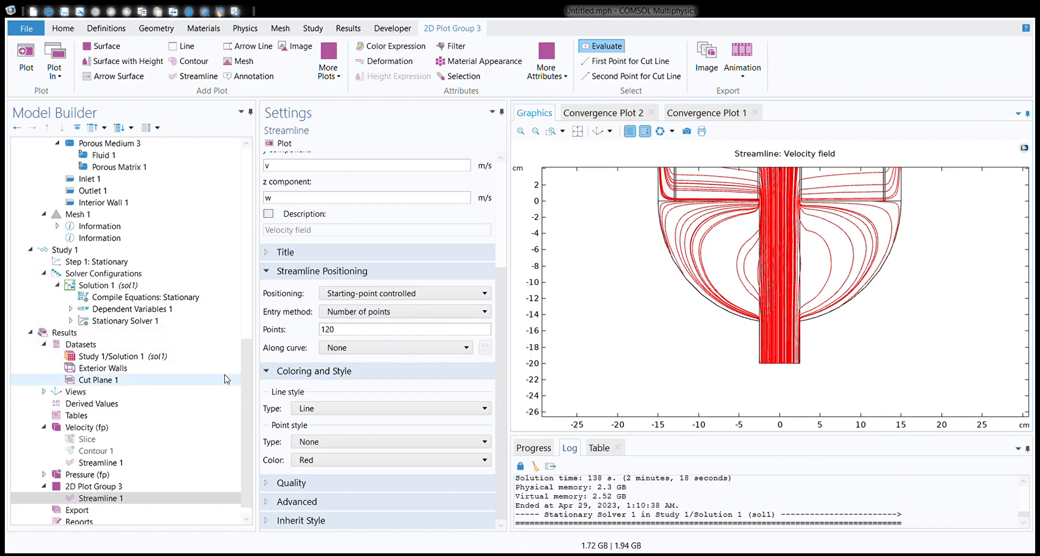
- Add the central pipe's side walls inside the bottom dome to the Interior Wall 1 boundary selection, using a transparent view
scroll(217, 336, up, 2)
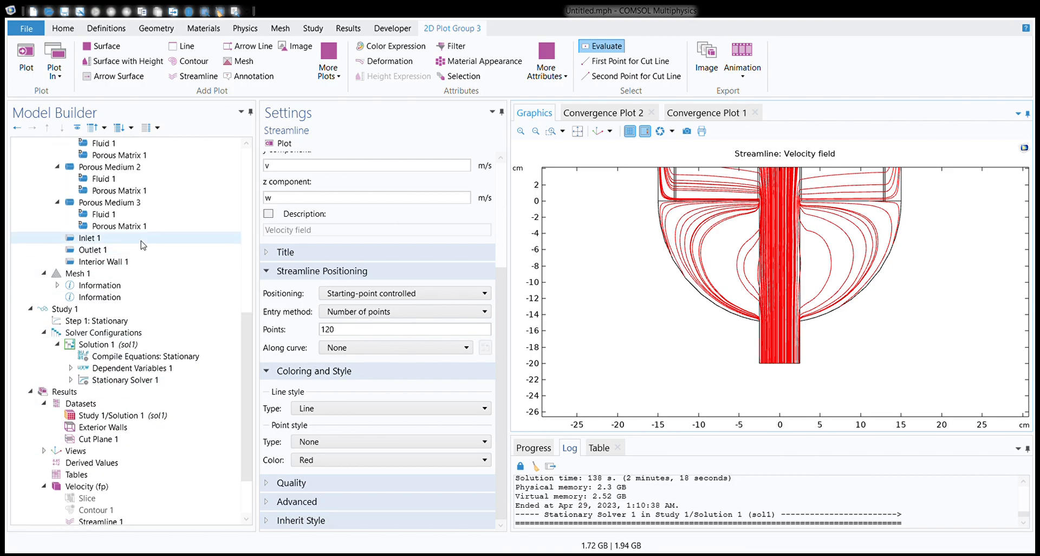
click(126, 251)
click(128, 262)
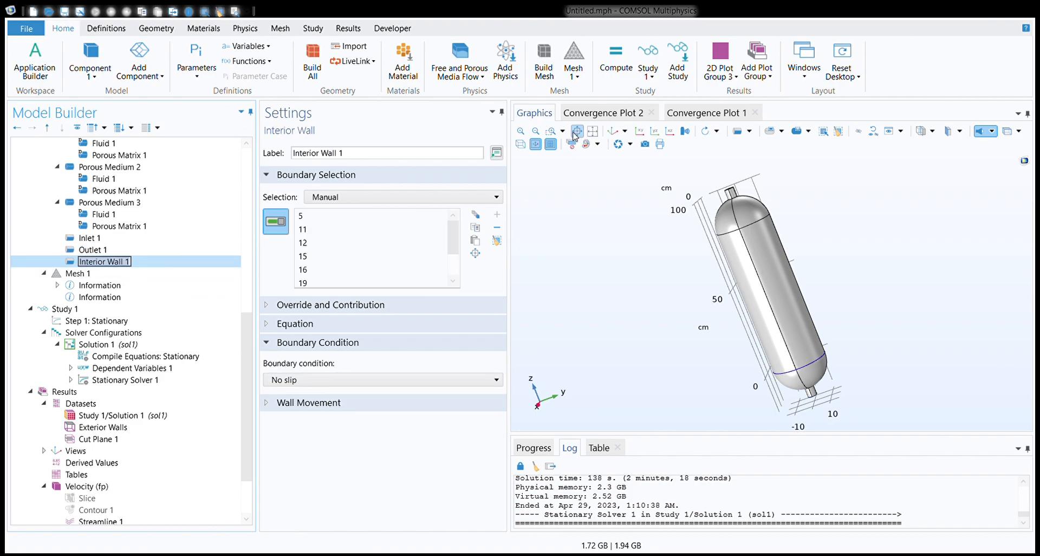
click(614, 131)
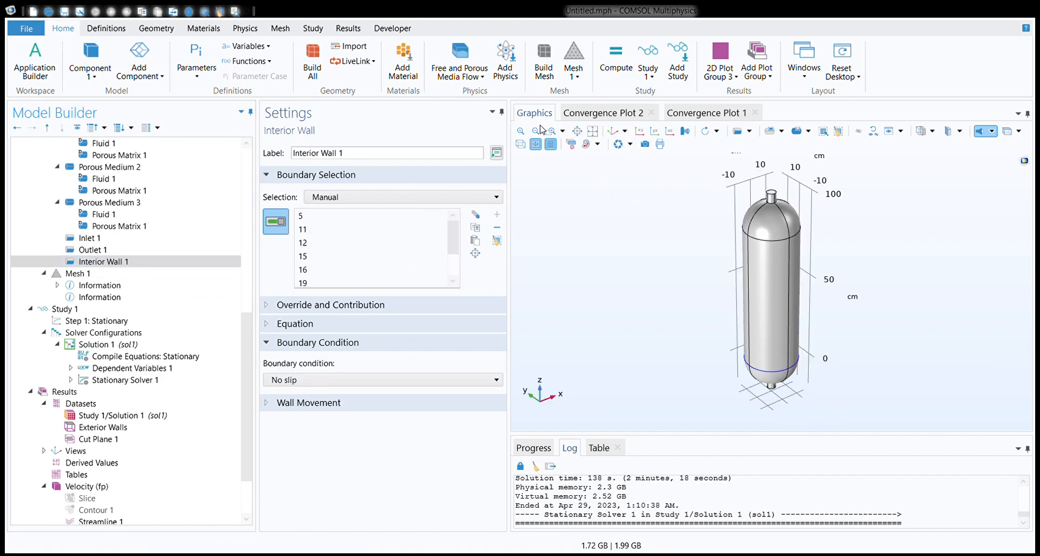
click(1007, 130)
drag(927, 269, 930, 247)
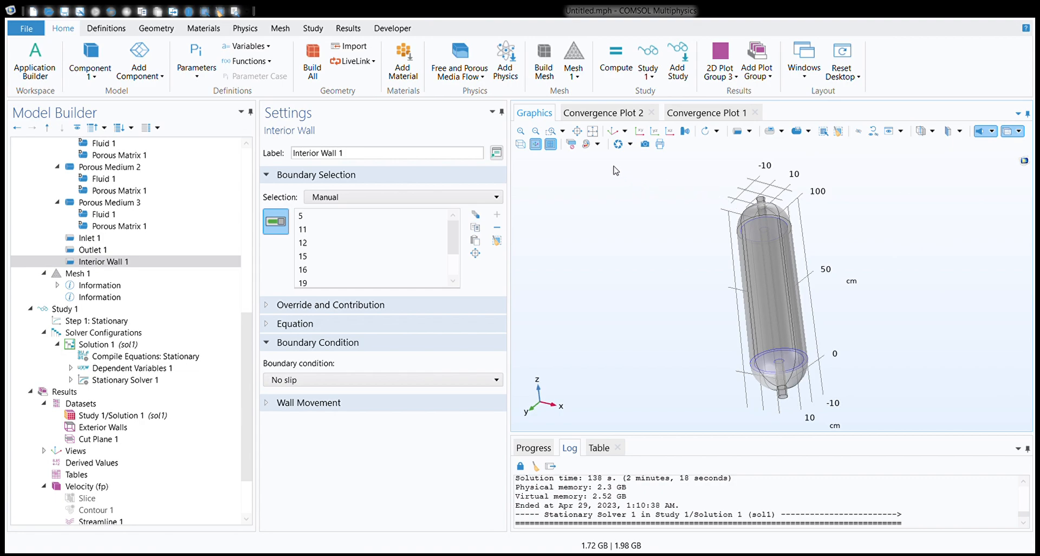
click(551, 130)
drag(759, 367, 816, 409)
drag(899, 366, 864, 394)
drag(772, 304, 800, 307)
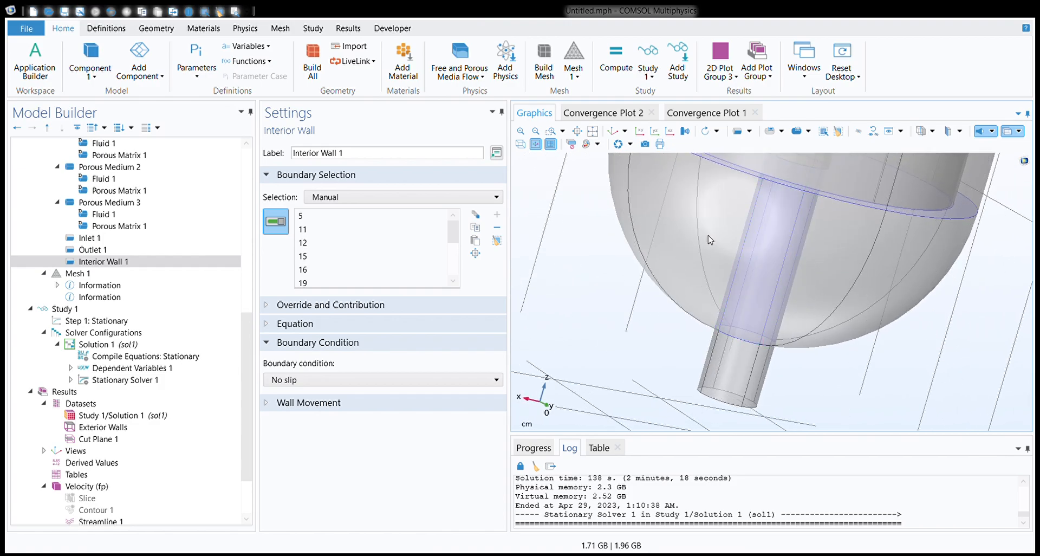
drag(710, 243, 891, 278)
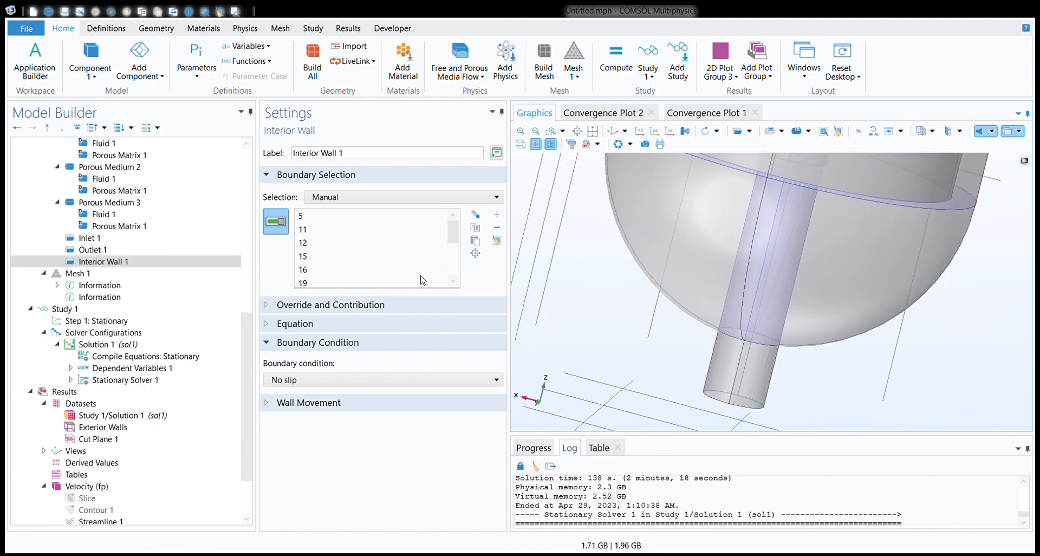
- Rebuild Mesh 1 and recompute Study 1
click(100, 285)
double_click(105, 273)
click(290, 143)
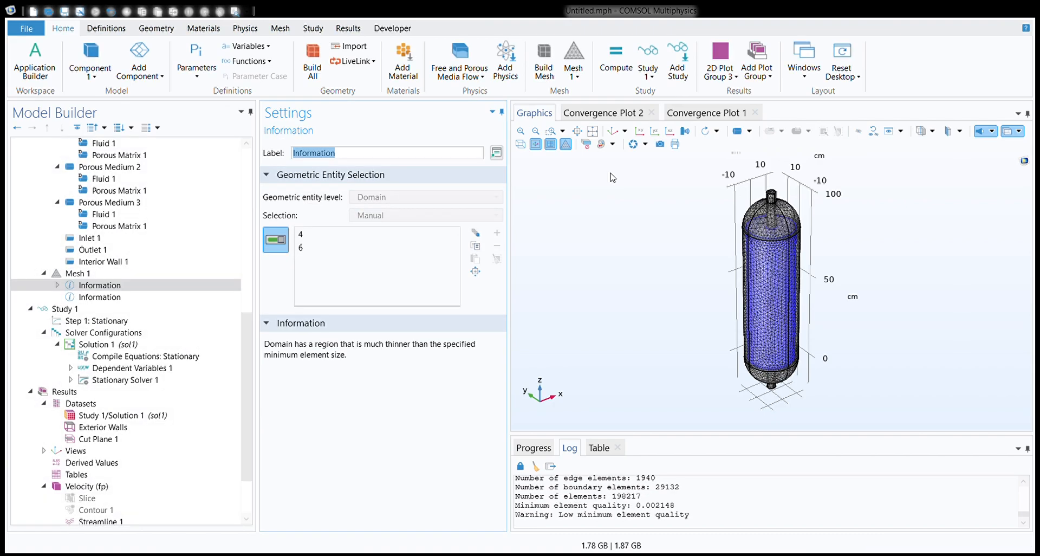
click(67, 309)
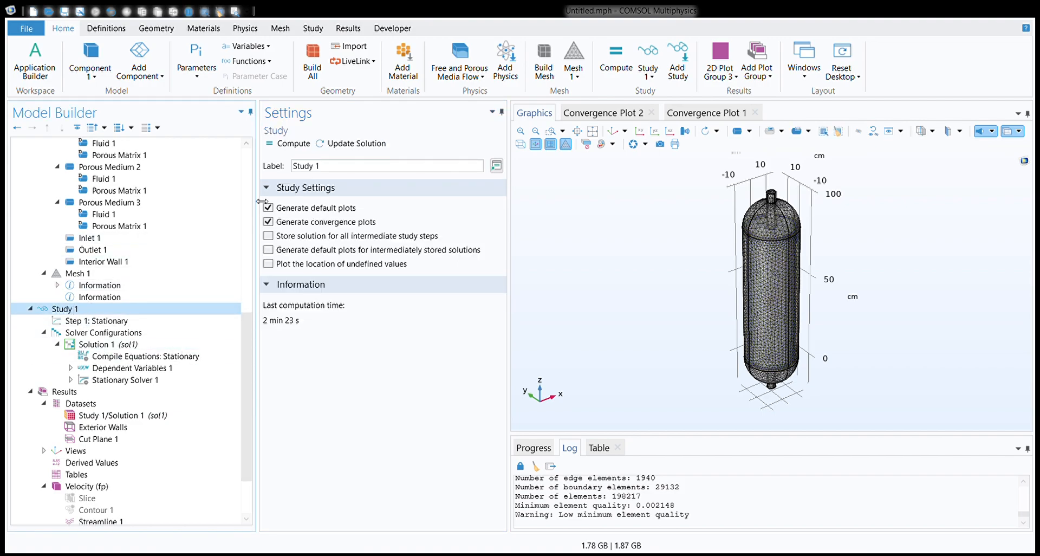
click(300, 143)
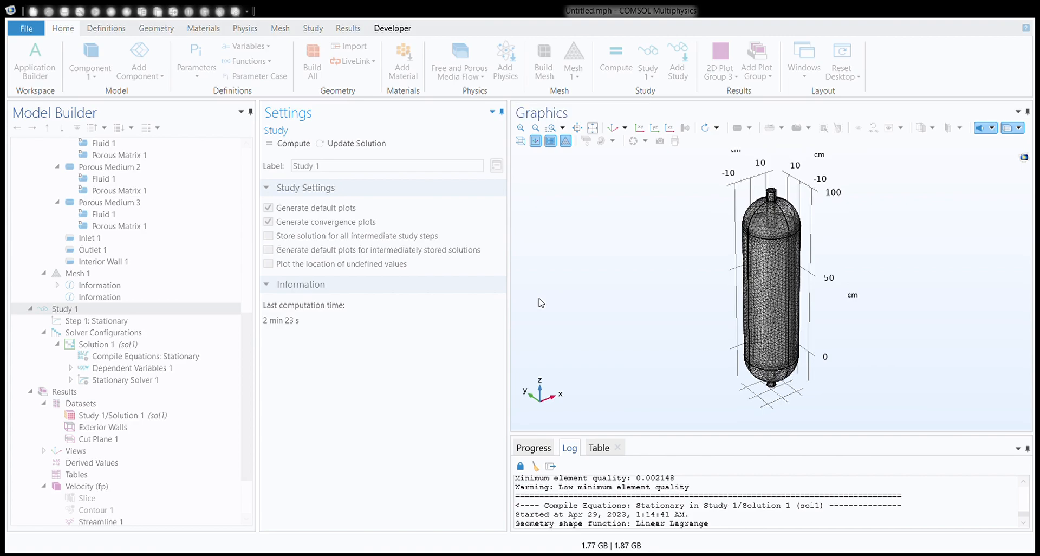
drag(606, 324, 610, 314)
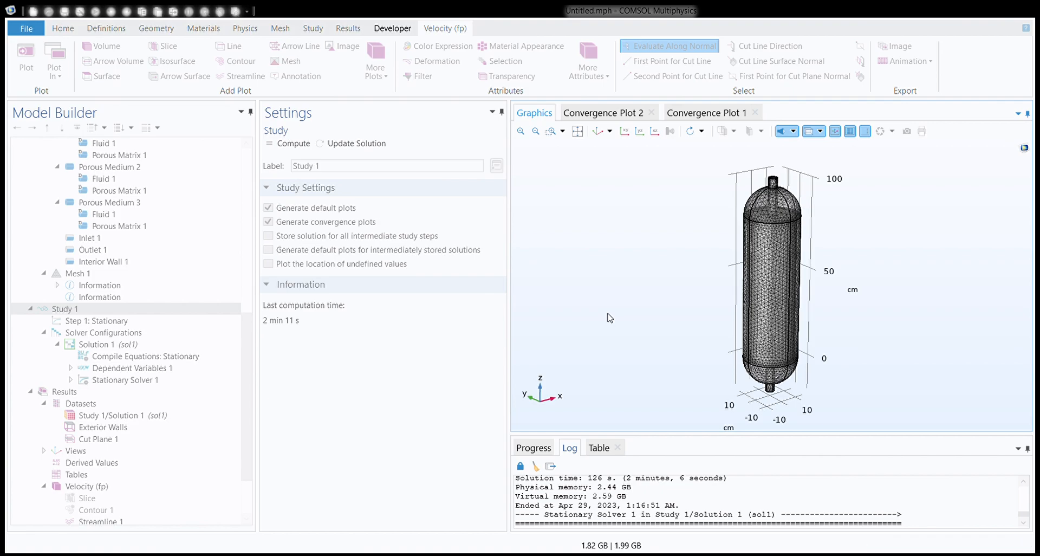
- Examine the recomputed velocity streamlines in the 3D plot and the 2D cut plane plot, especially around the cylinder's lower end
drag(690, 262, 724, 246)
scroll(97, 461, down, 2)
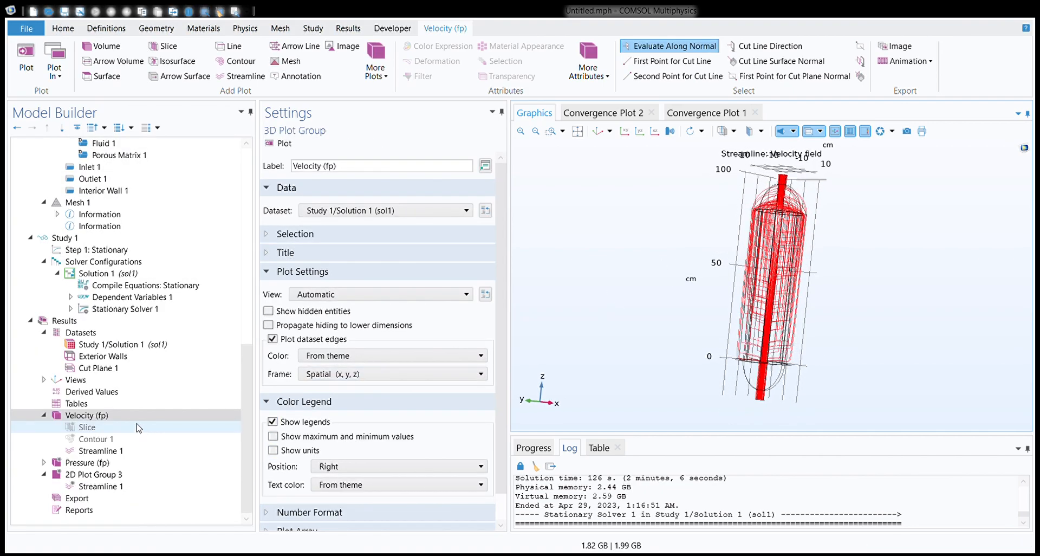
click(103, 486)
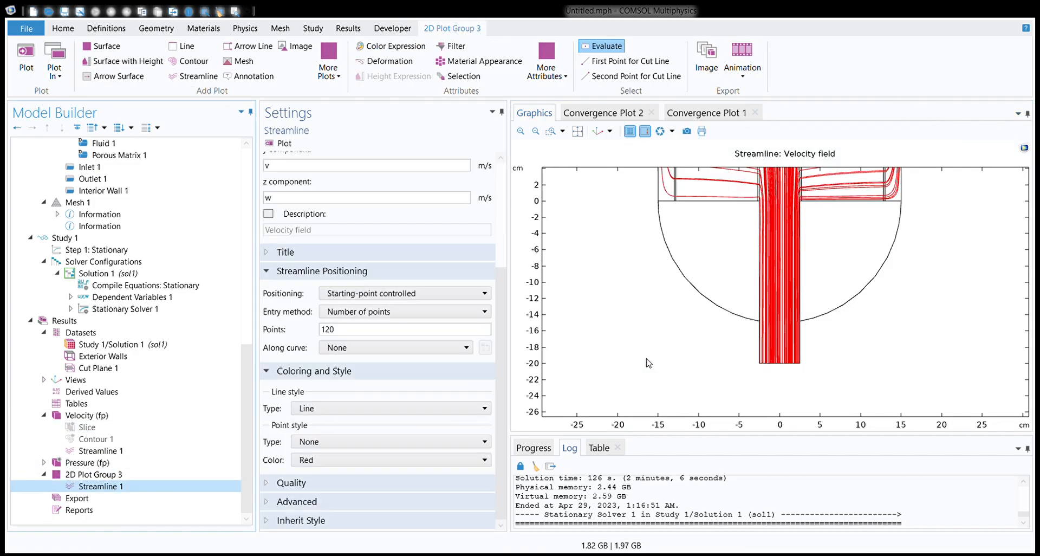
click(578, 131)
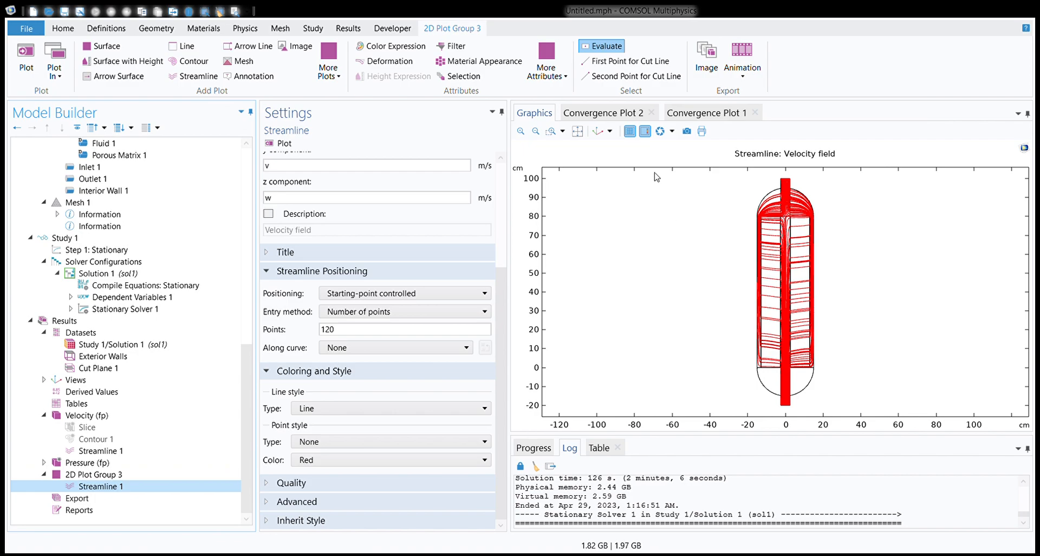
click(552, 132)
drag(738, 173, 830, 415)
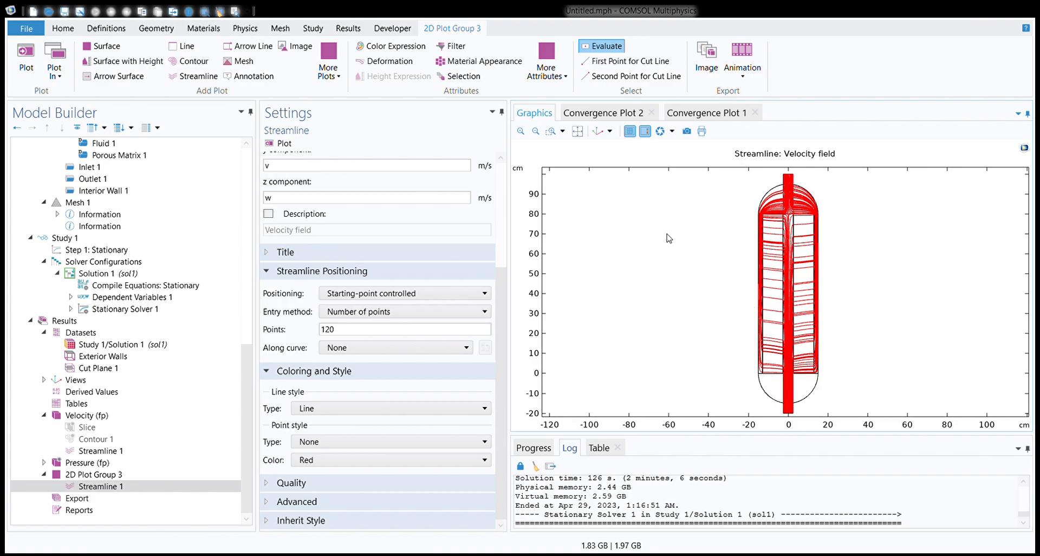
click(551, 131)
drag(750, 355, 843, 380)
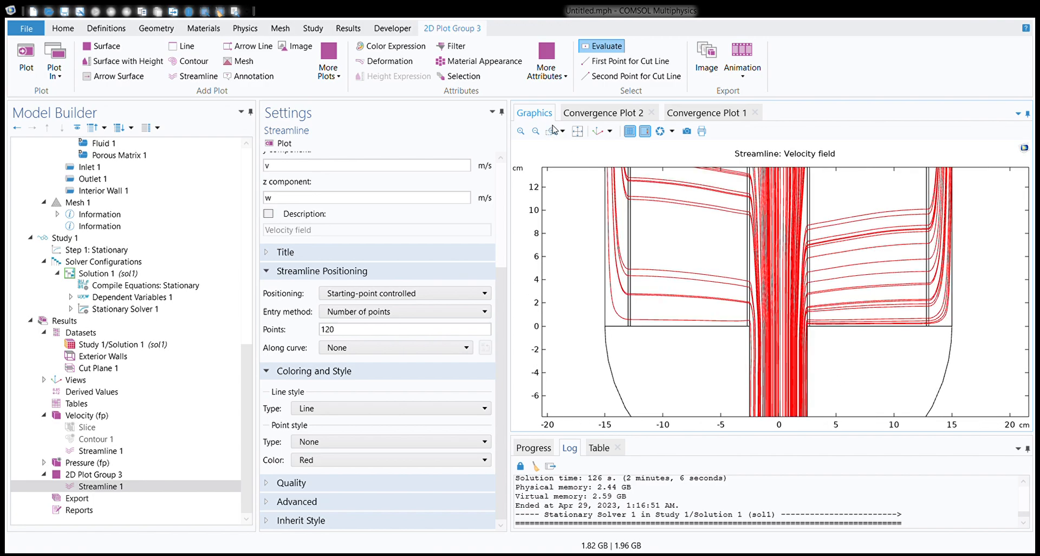